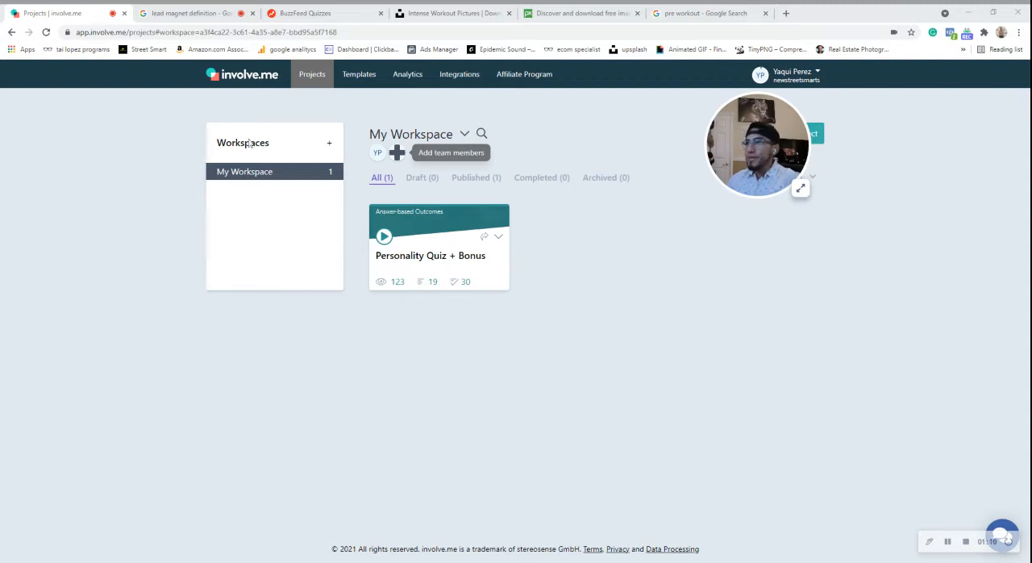
# Create a new project of the Quiz type.
pyautogui.moveTo(745, 133); pyautogui.dragTo(816, 235)
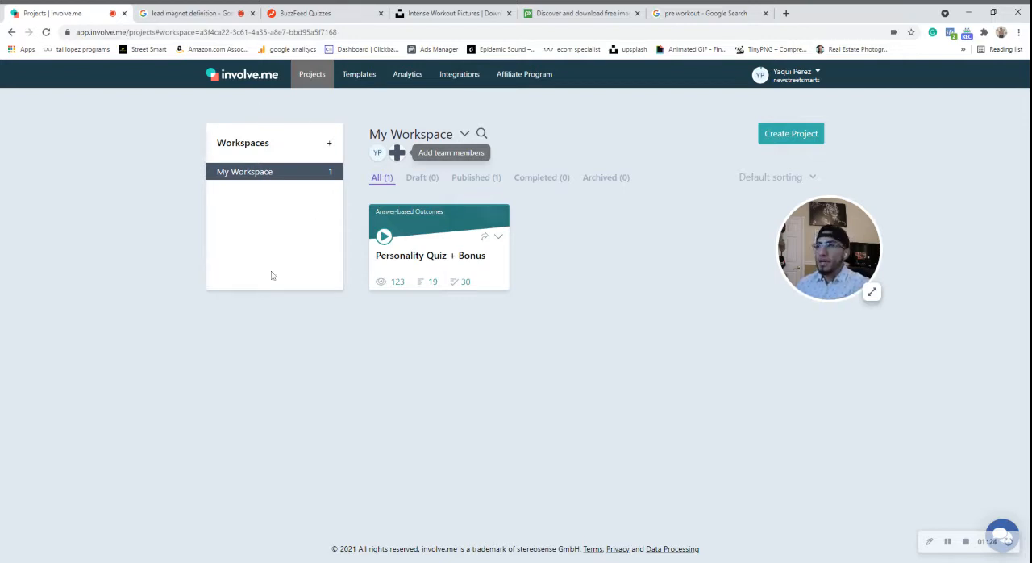
pyautogui.click(780, 139)
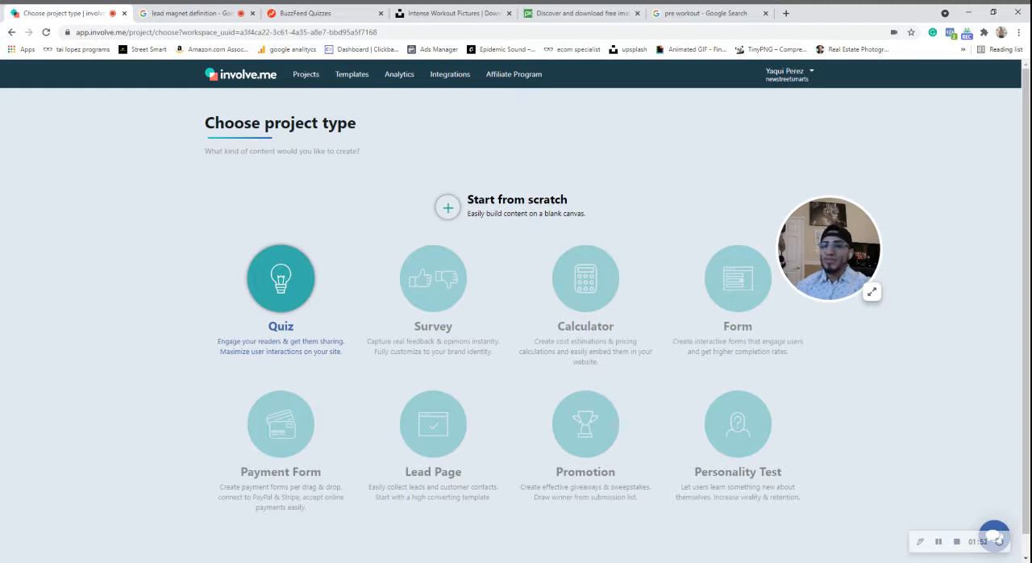
pyautogui.click(280, 303)
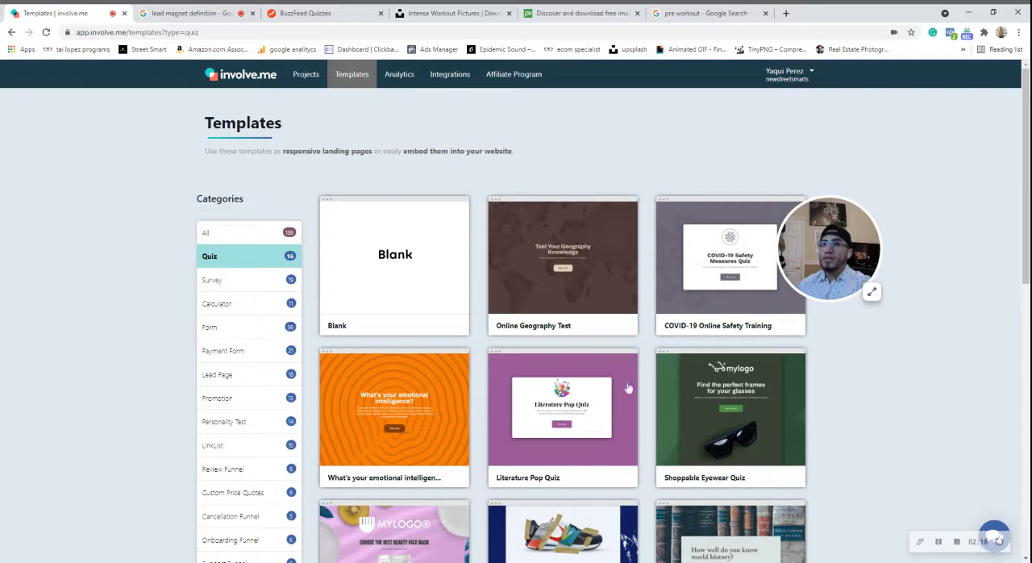
# Look through the quiz templates and choose the Shoppable Gym Shoe Configurator template.
pyautogui.moveTo(807, 245); pyautogui.dragTo(838, 196)
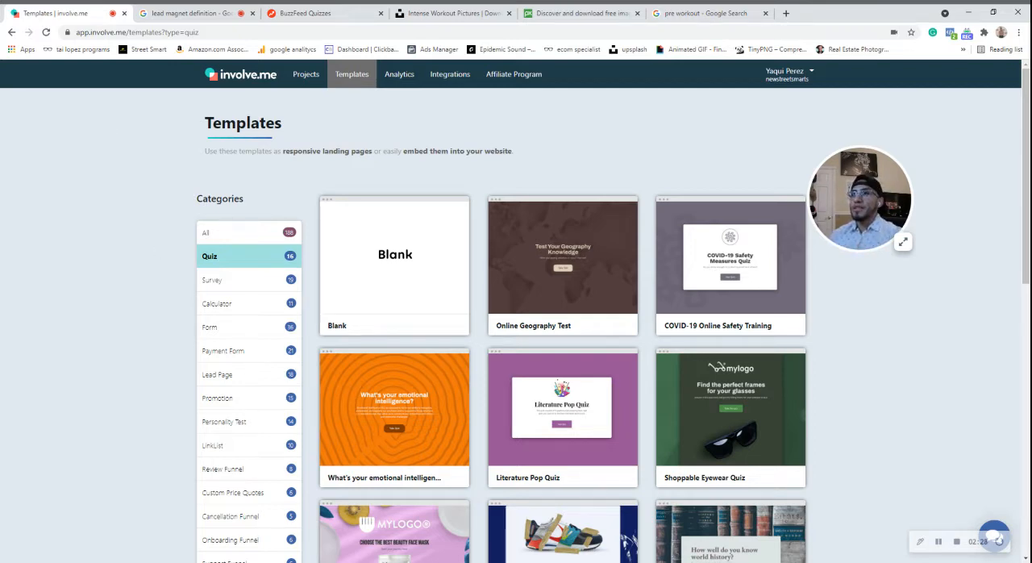
pyautogui.moveTo(580, 408)
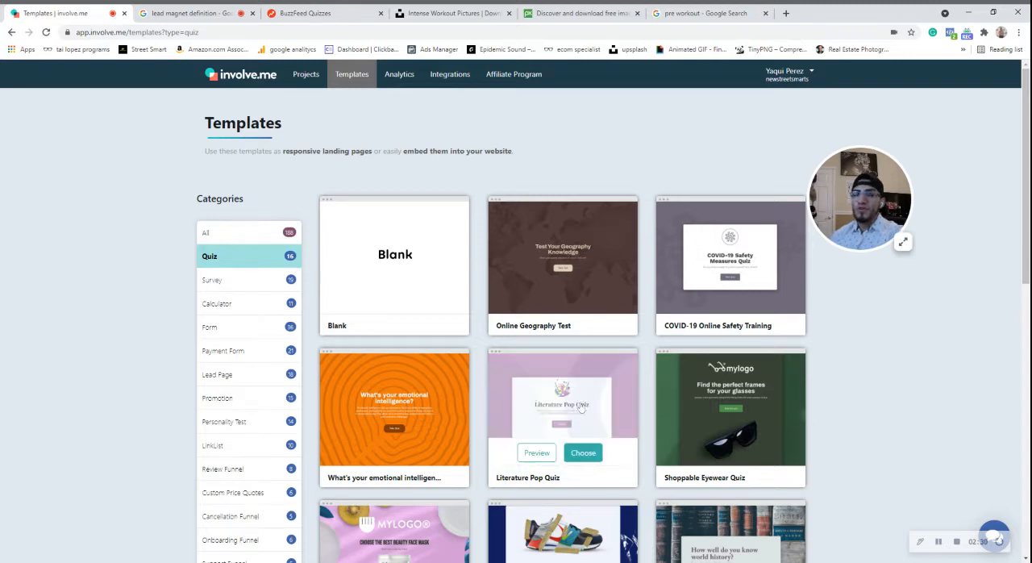
pyautogui.scroll(-1, 606, 288)
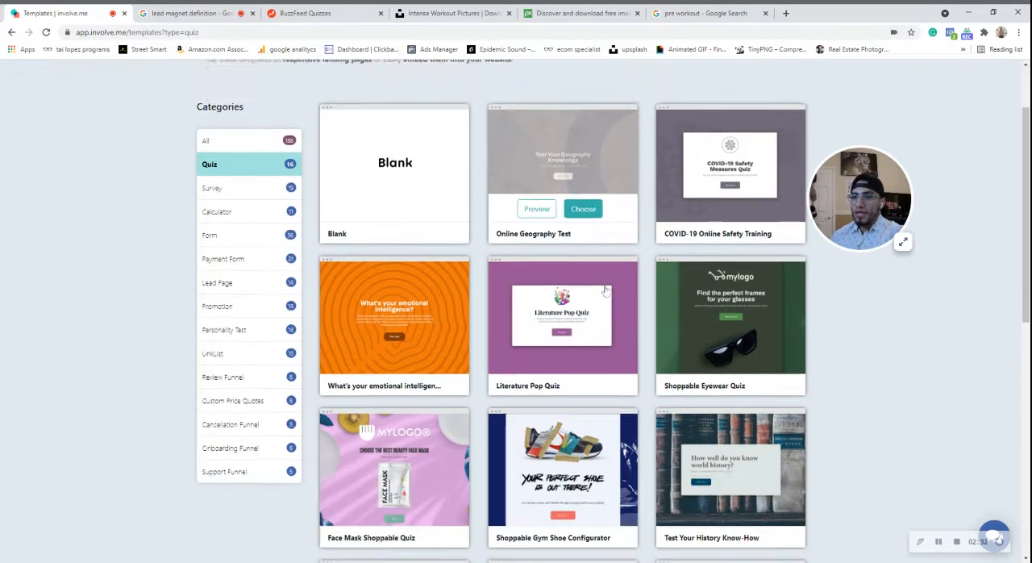
pyautogui.scroll(-2, 601, 386)
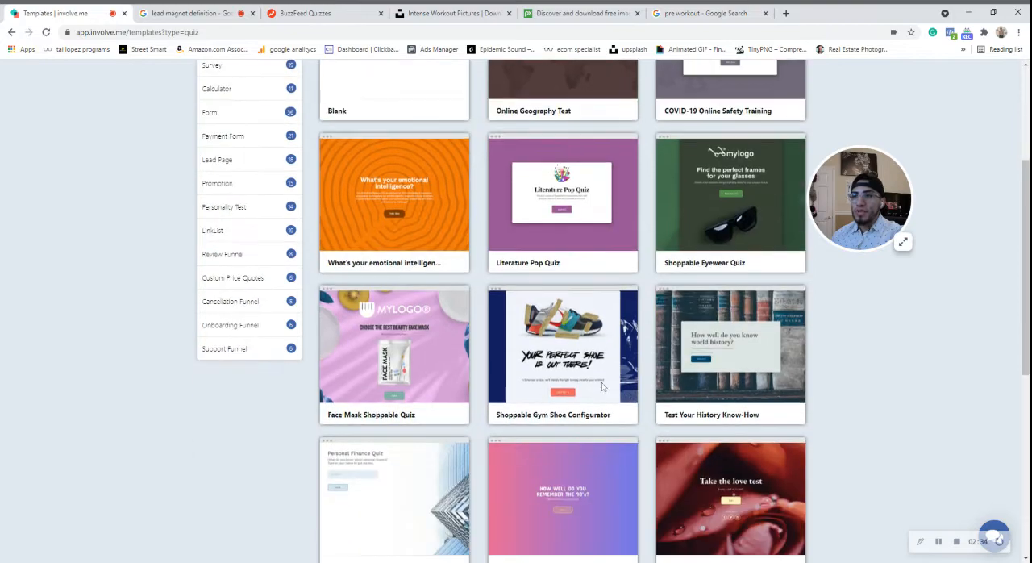
pyautogui.moveTo(601, 387)
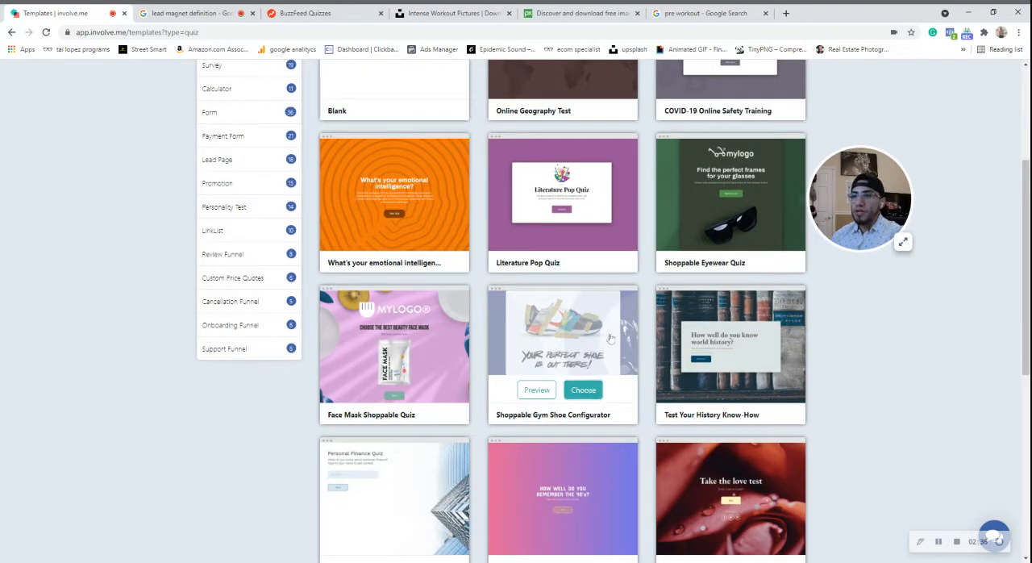
pyautogui.scroll(4, 547, 326)
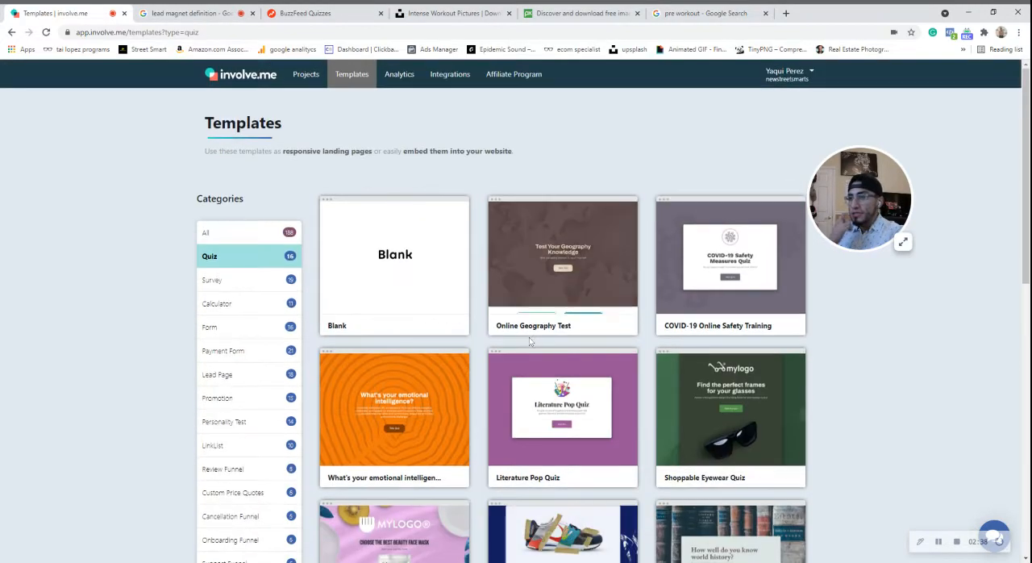
pyautogui.moveTo(352, 291)
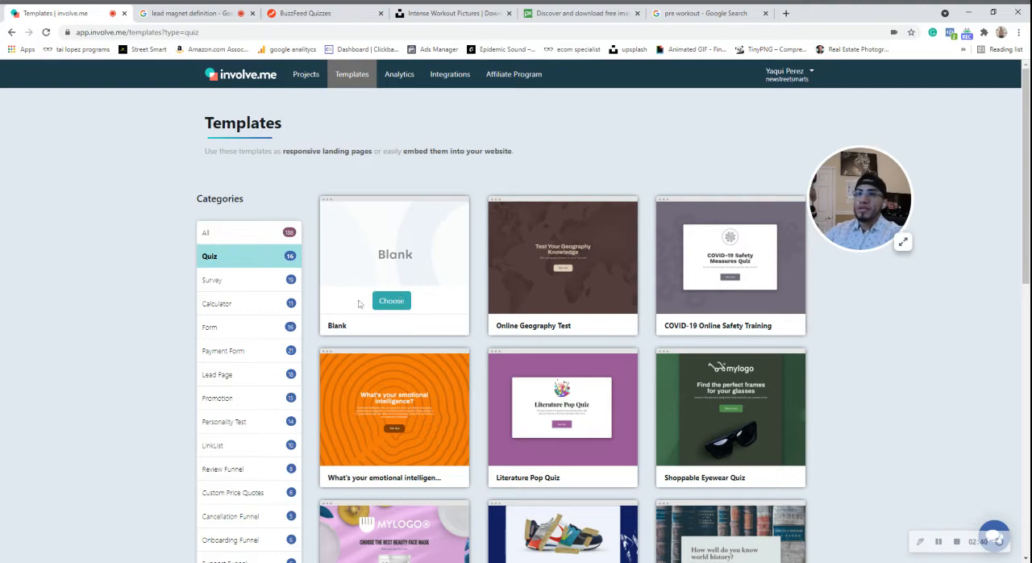
pyautogui.scroll(-1, 562, 344)
pyautogui.scroll(-1, 562, 344)
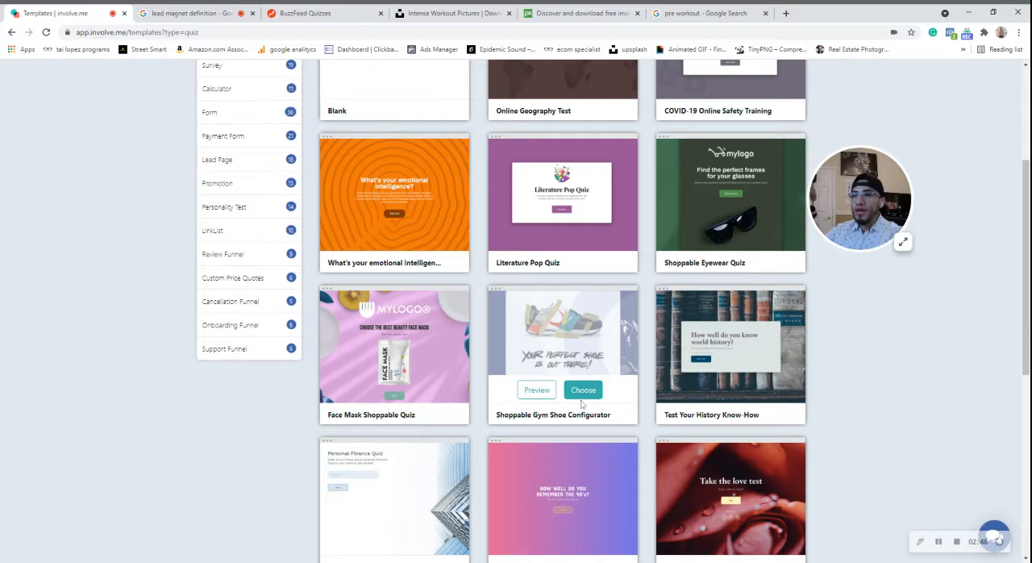
pyautogui.scroll(-1, 585, 403)
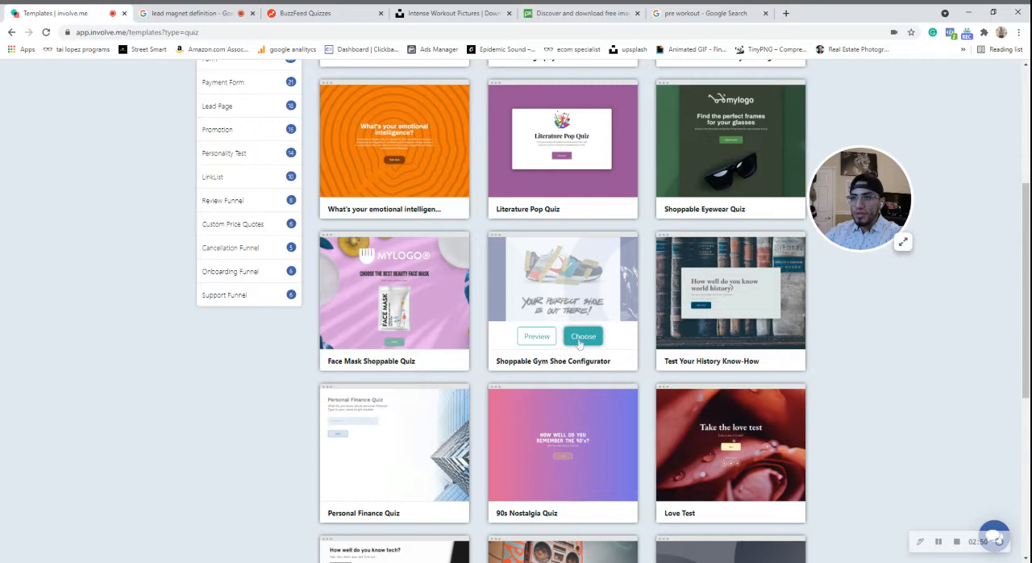
pyautogui.click(579, 342)
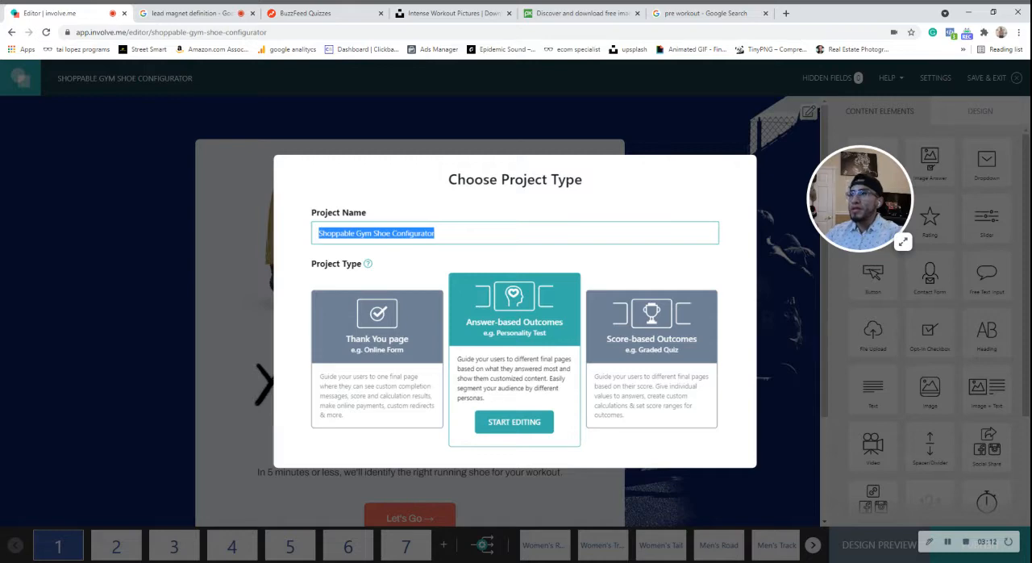
# Name the project "whats the right preworkout for you" and start editing it with Answer-based Outcomes as the project type.
pyautogui.press('BackSpace')
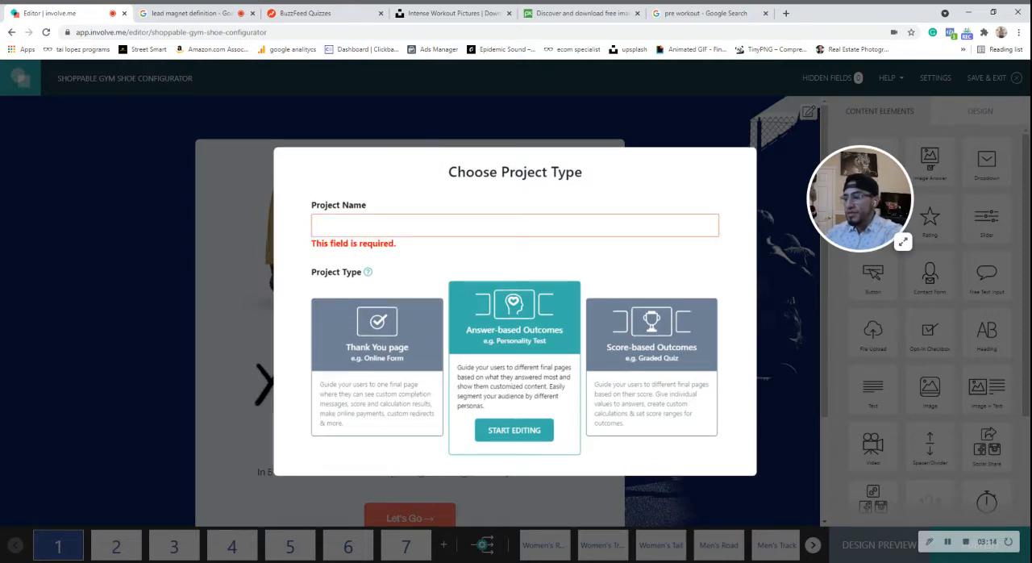
pyautogui.write('whats')
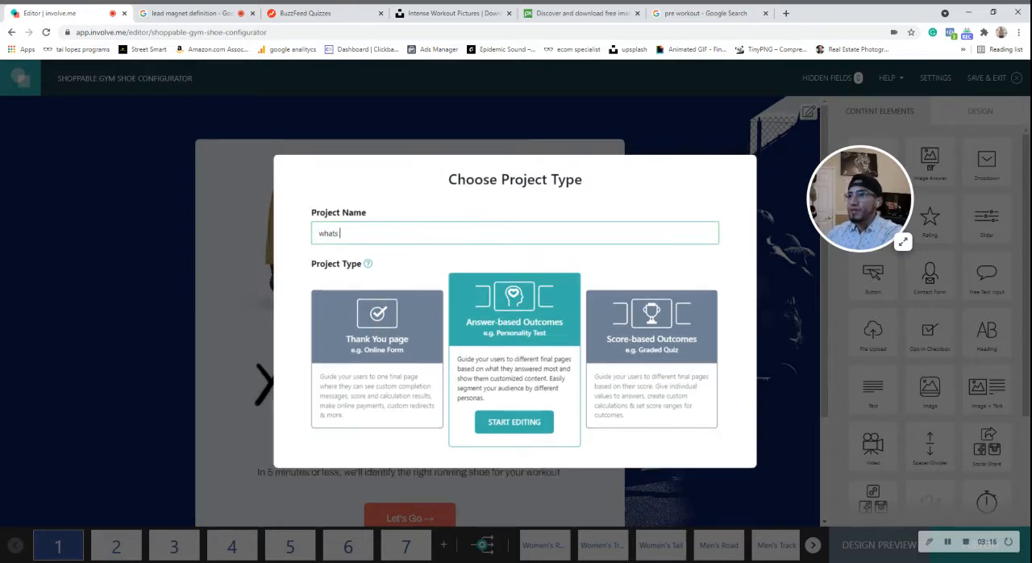
pyautogui.write(' the right prew')
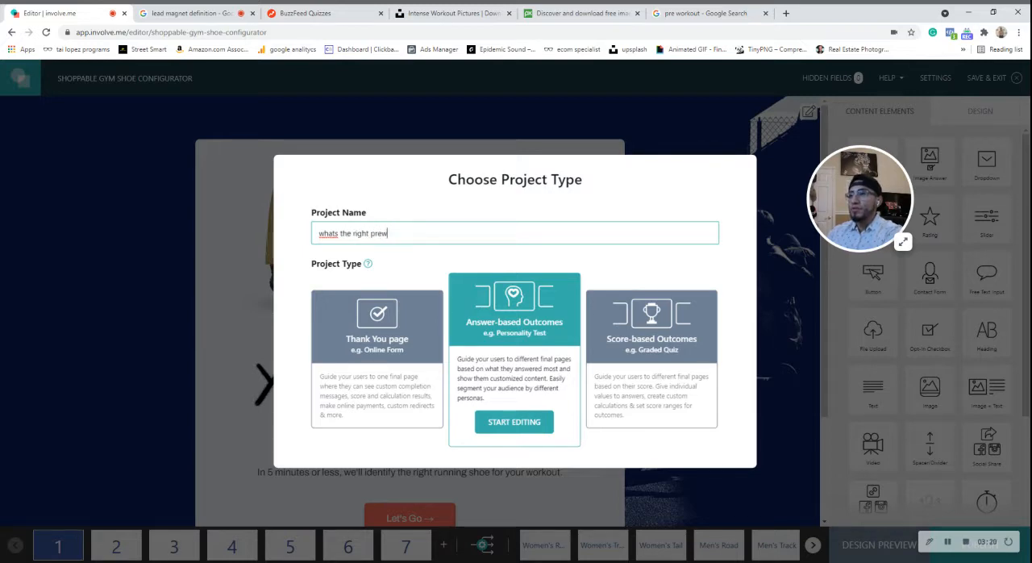
pyautogui.write('orkout for you')
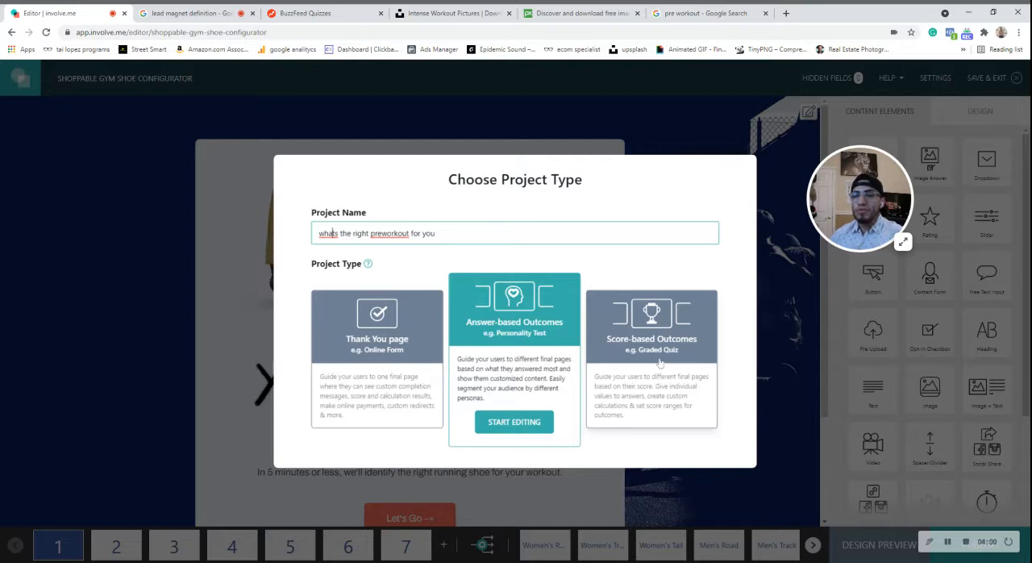
pyautogui.click(528, 422)
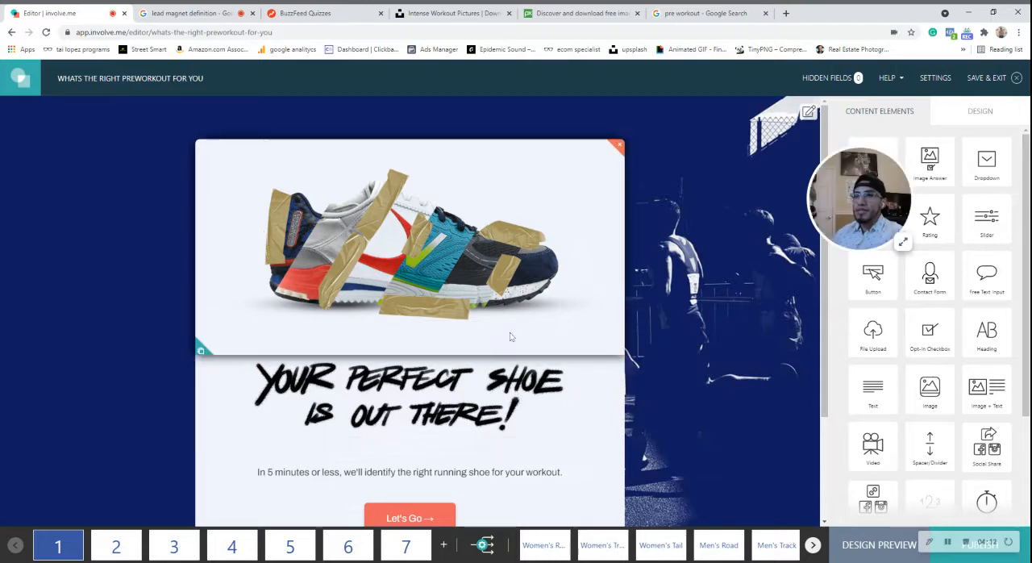
# Review the start page and delete the three question pages that directly follow it.
pyautogui.scroll(-2, 336, 440)
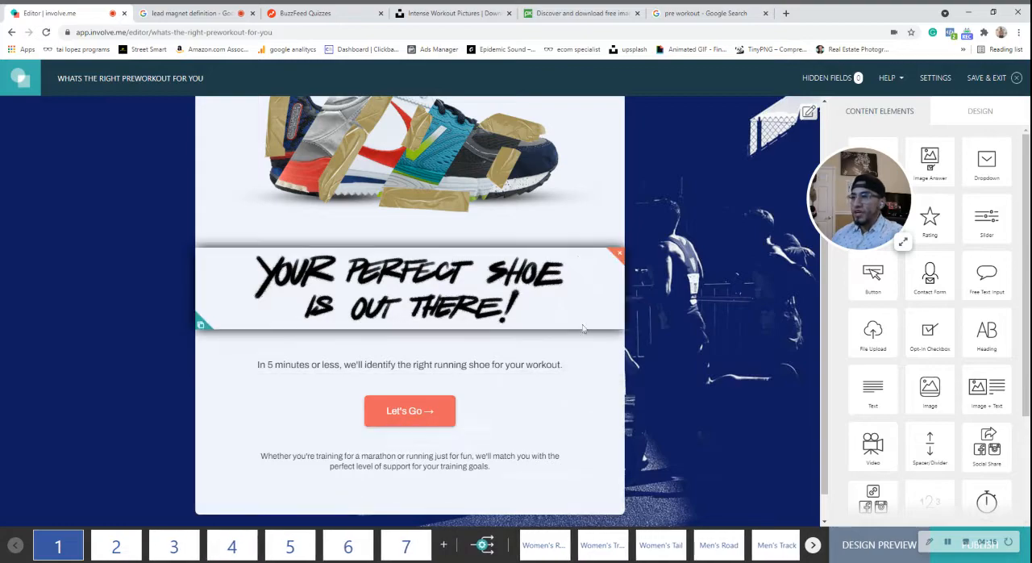
pyautogui.scroll(2, 419, 291)
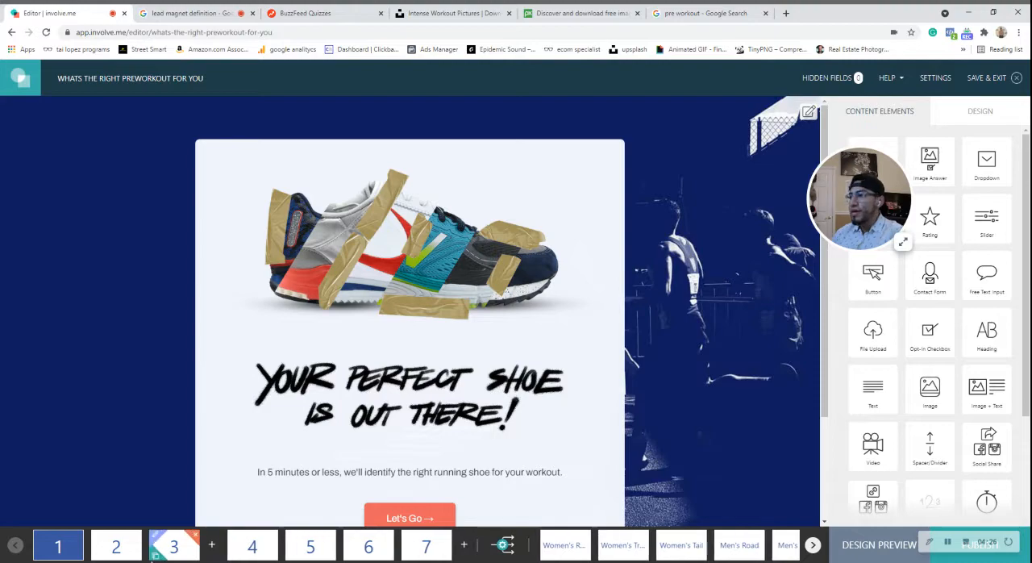
pyautogui.click(137, 537)
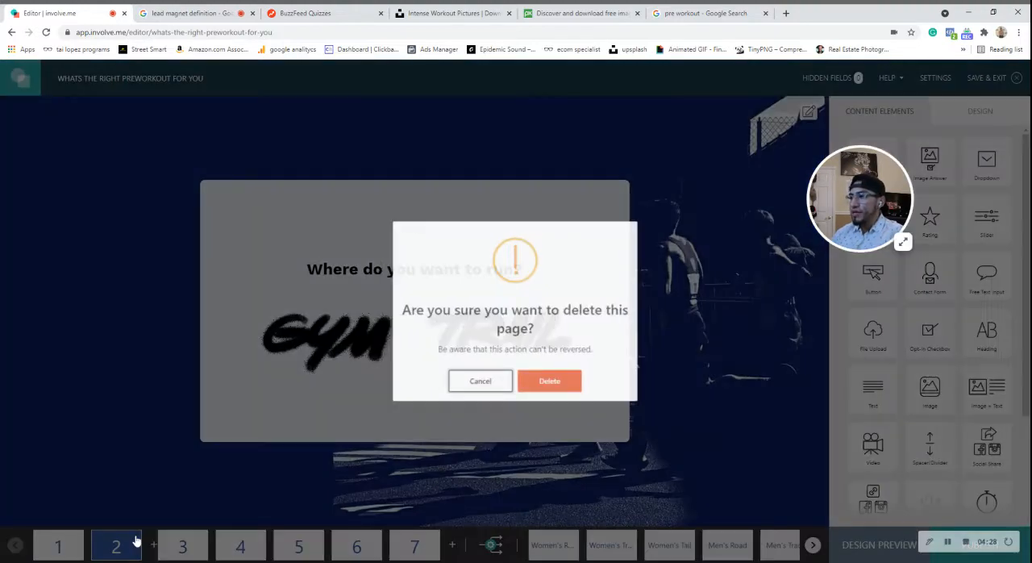
pyautogui.click(544, 387)
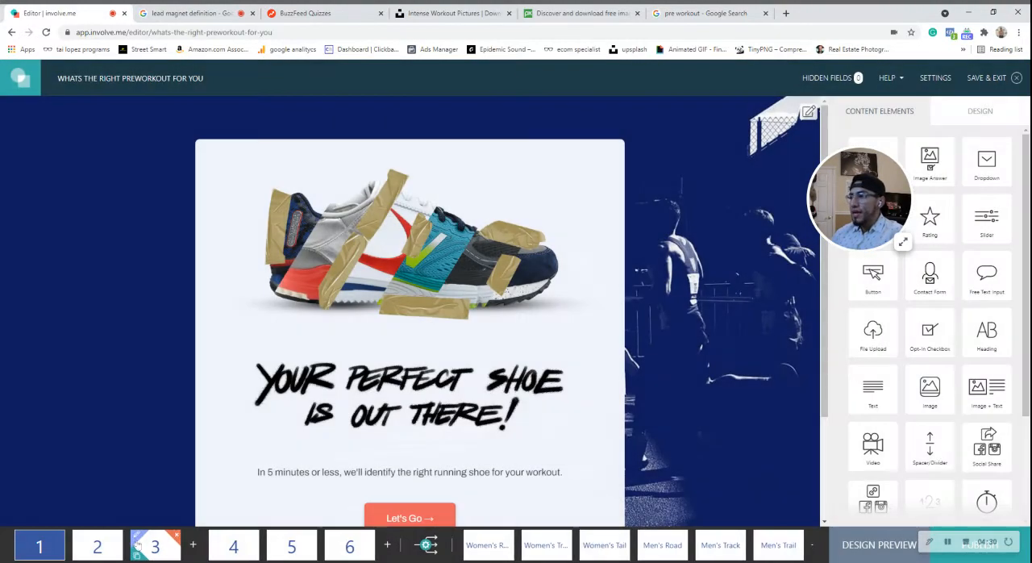
pyautogui.click(118, 535)
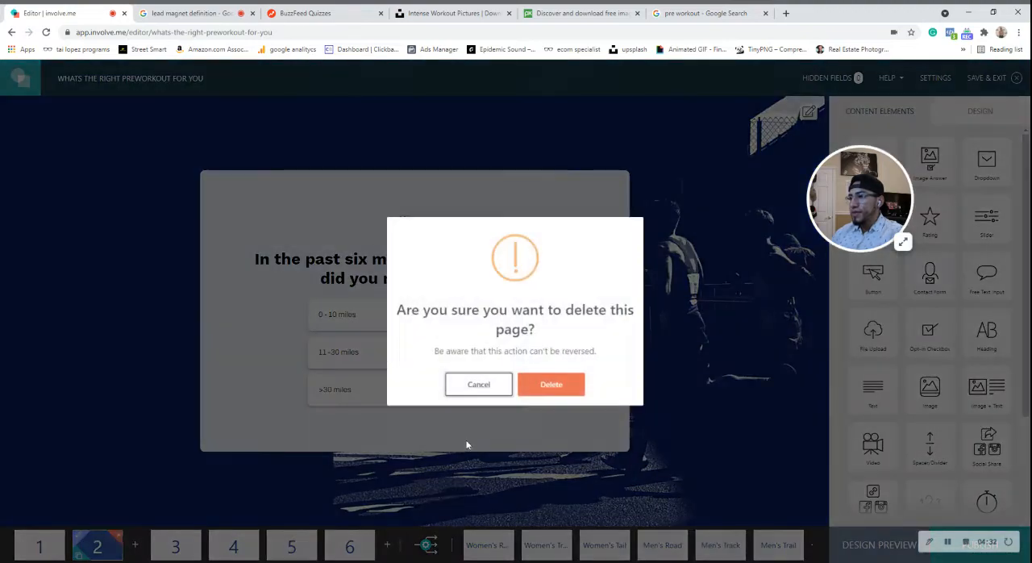
pyautogui.click(550, 384)
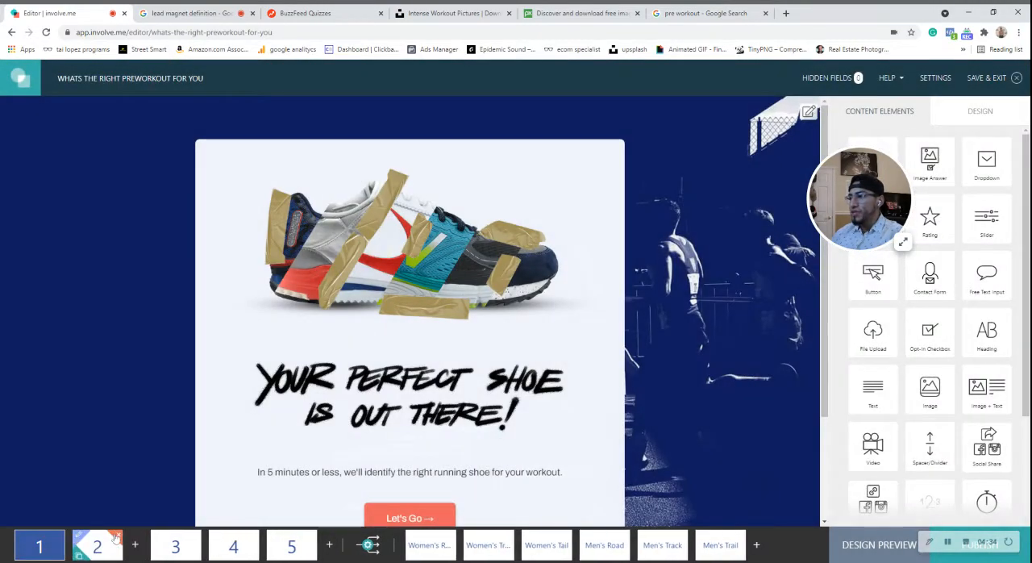
pyautogui.click(118, 535)
pyautogui.click(545, 384)
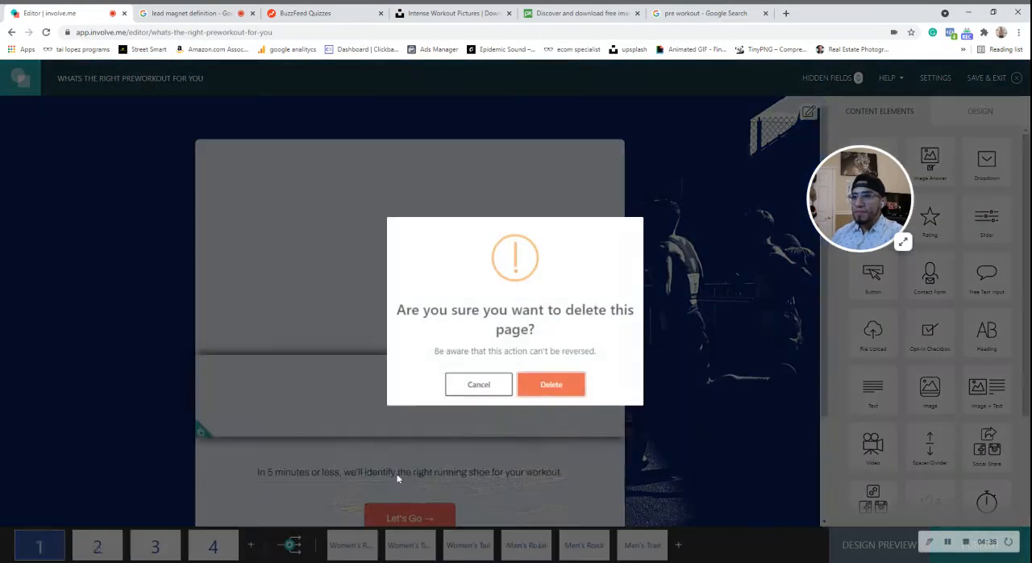
# Delete the Men's Trail outcome and all three women's shoe outcomes.
pyautogui.moveTo(120, 538)
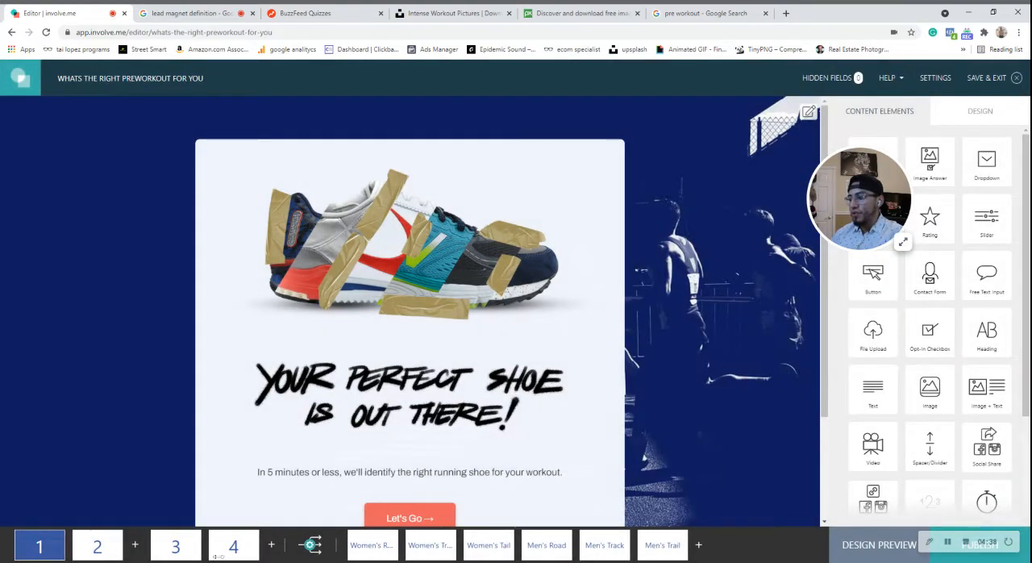
pyautogui.click(659, 537)
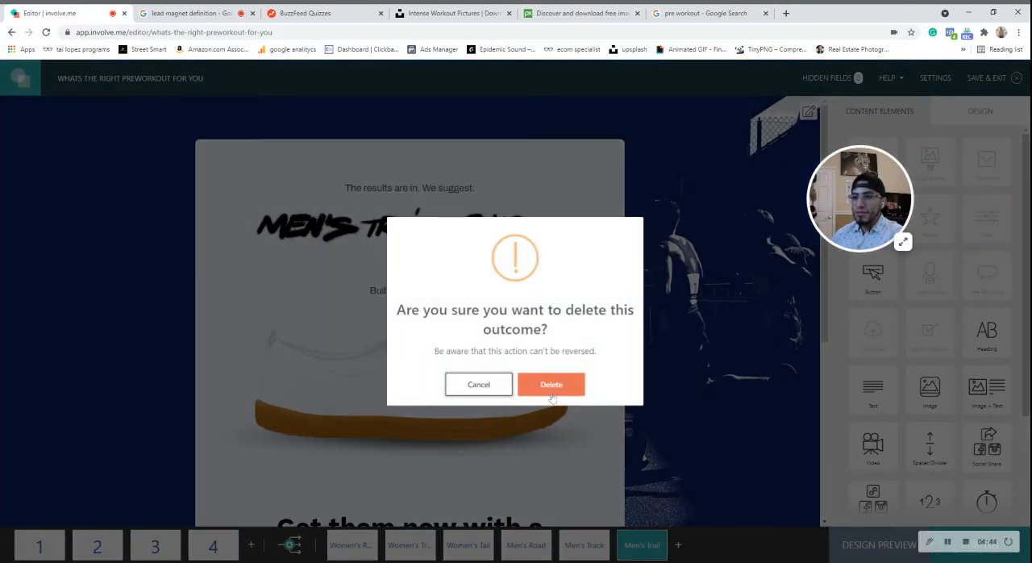
pyautogui.click(551, 386)
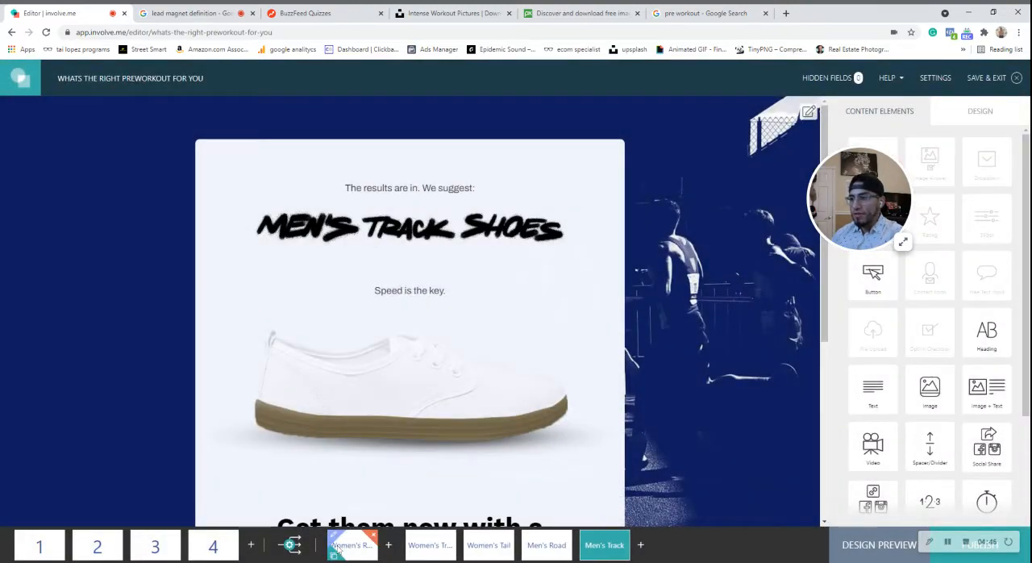
pyautogui.click(373, 536)
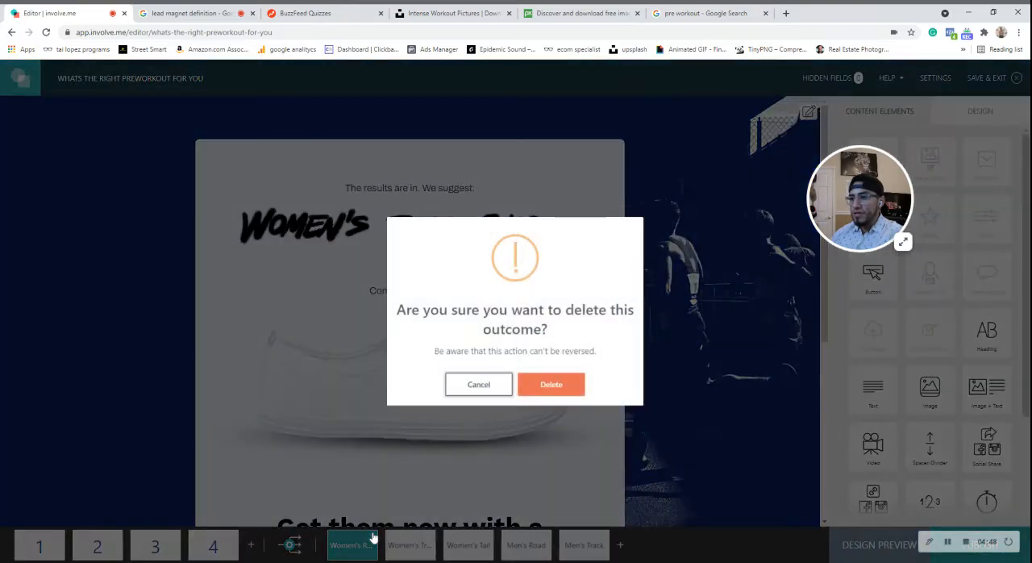
pyautogui.click(546, 390)
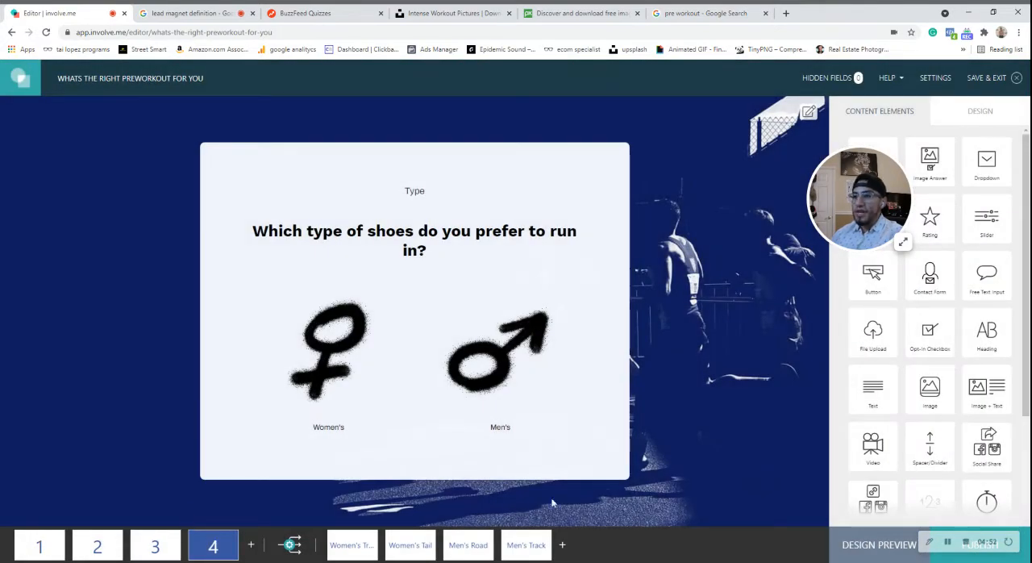
pyautogui.moveTo(342, 547)
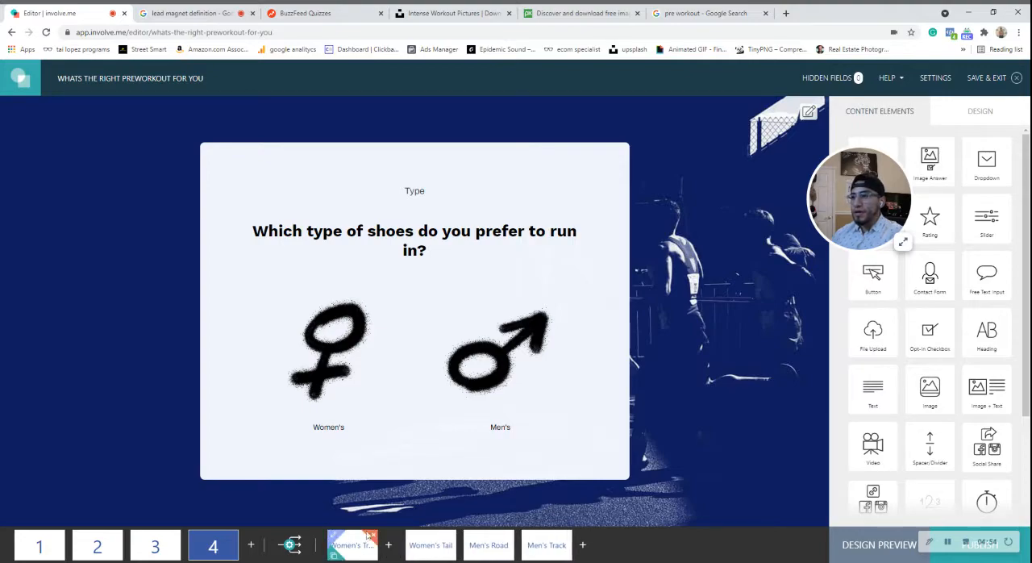
pyautogui.click(371, 535)
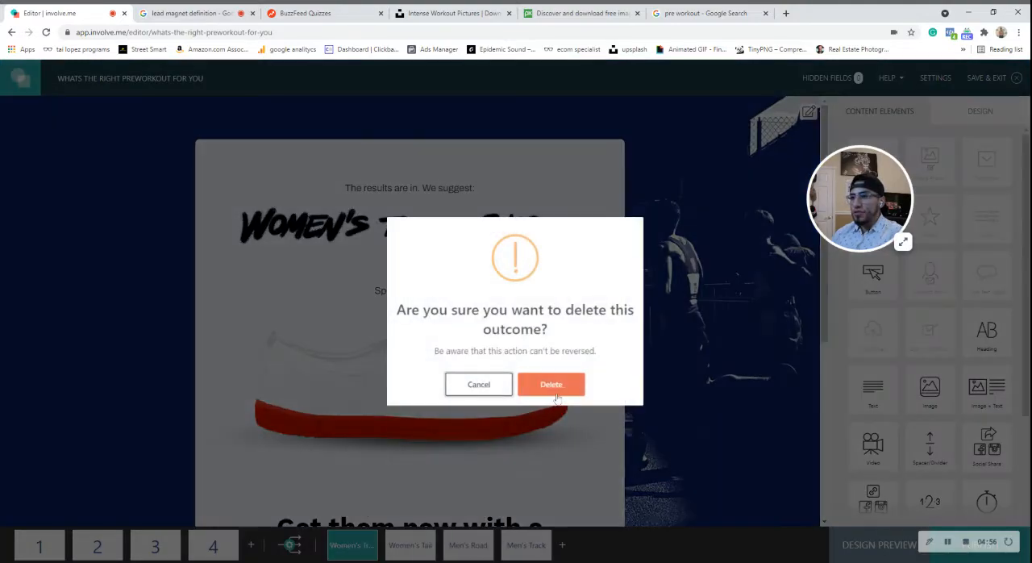
pyautogui.click(551, 385)
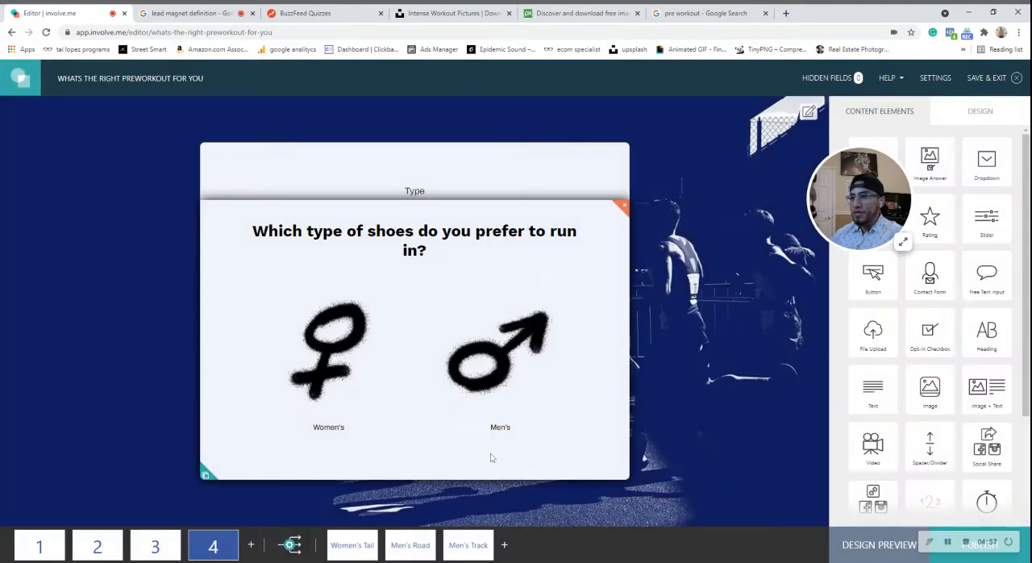
pyautogui.click(372, 535)
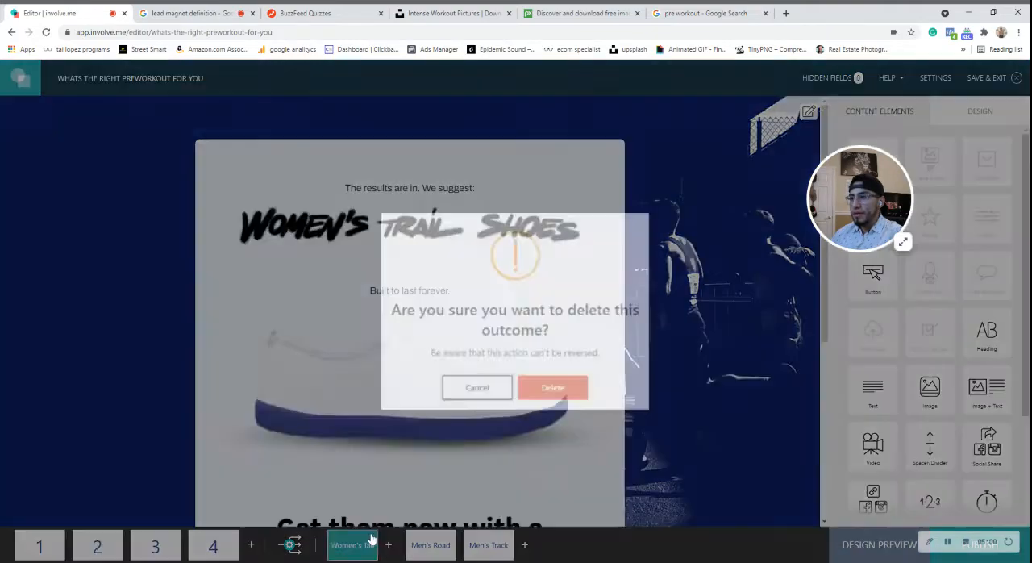
pyautogui.click(551, 388)
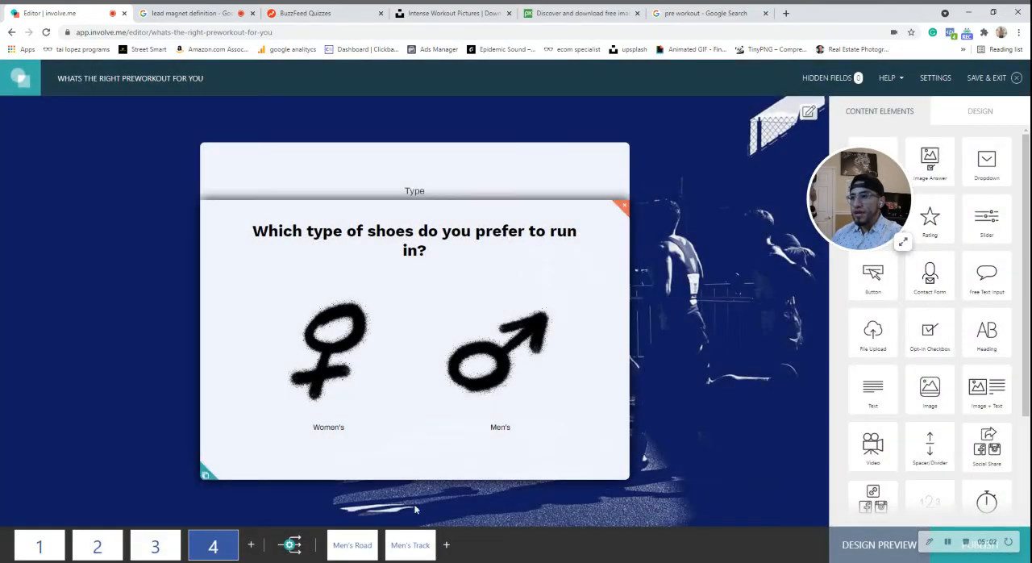
# Replace the shoe images on the Men's Road and Men's Track outcomes with the Bang and C4 preworkout pictures respectively.
pyautogui.click(347, 548)
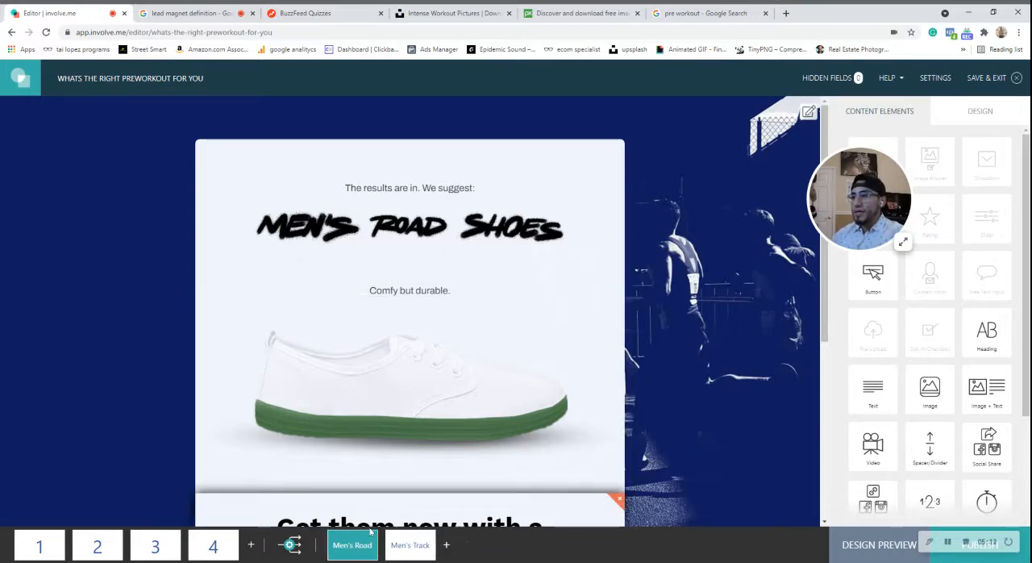
pyautogui.click(513, 365)
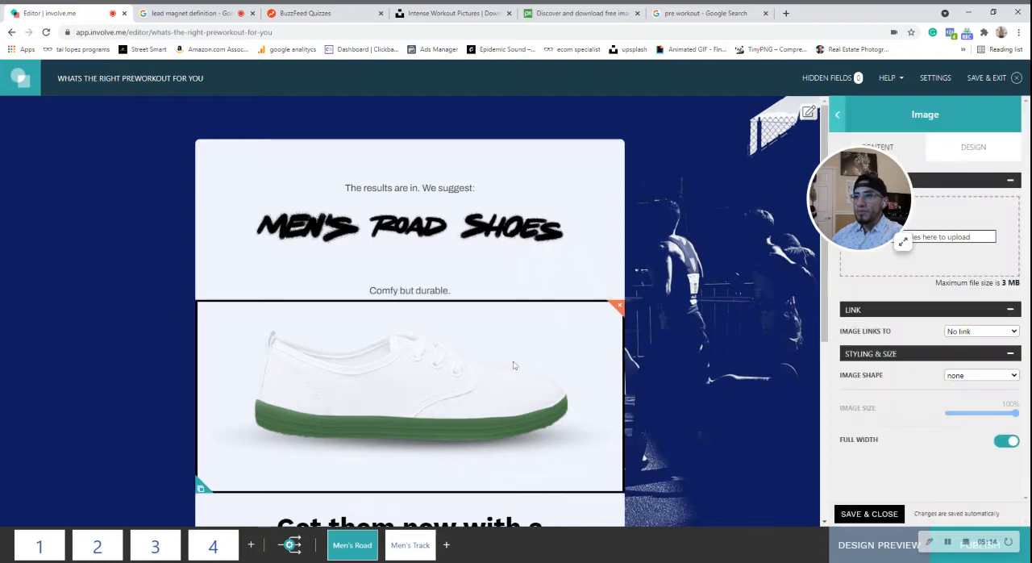
pyautogui.scroll(-3, 513, 365)
pyautogui.scroll(3, 399, 455)
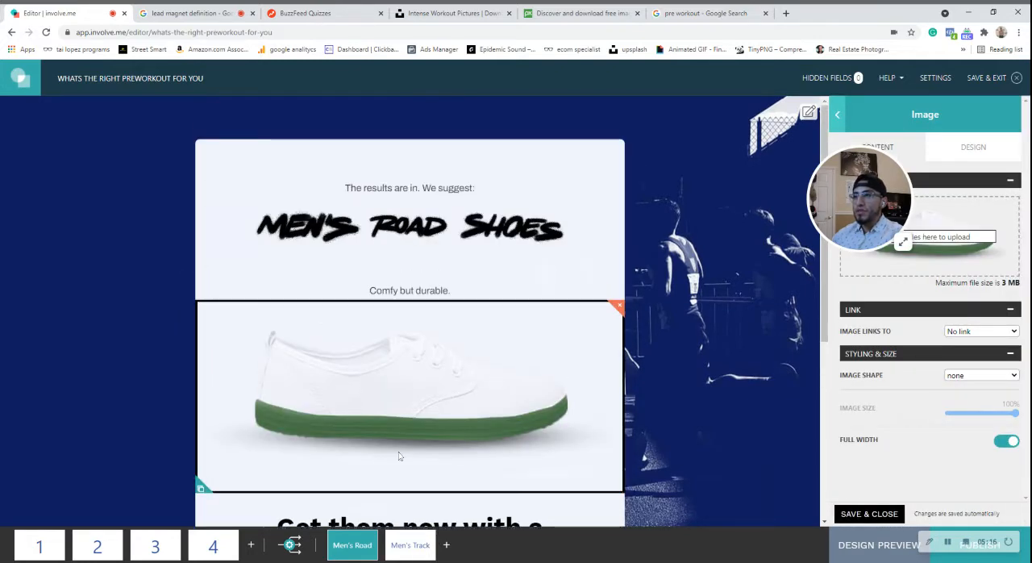
pyautogui.moveTo(859, 197); pyautogui.dragTo(745, 186)
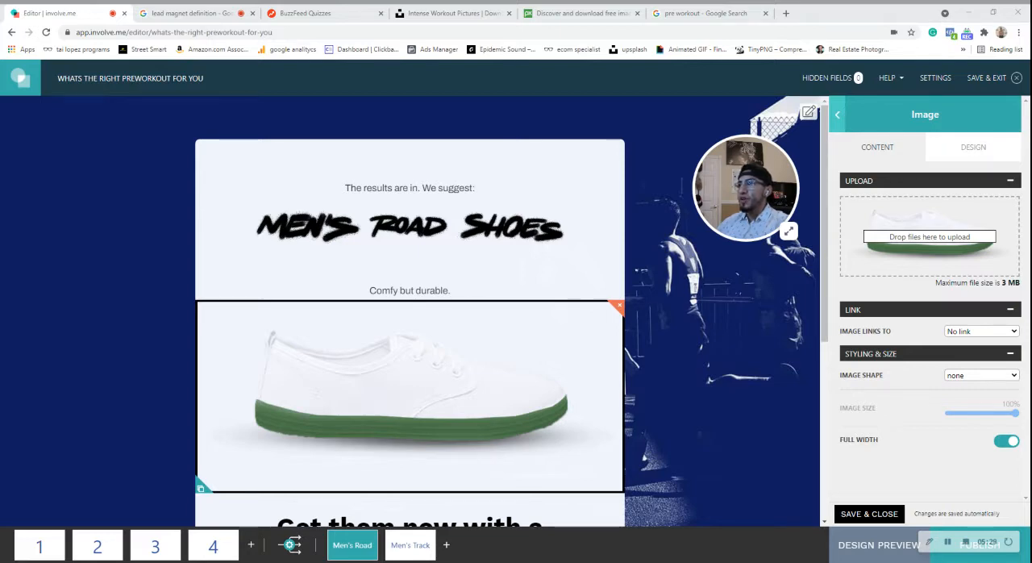
pyautogui.click(974, 324)
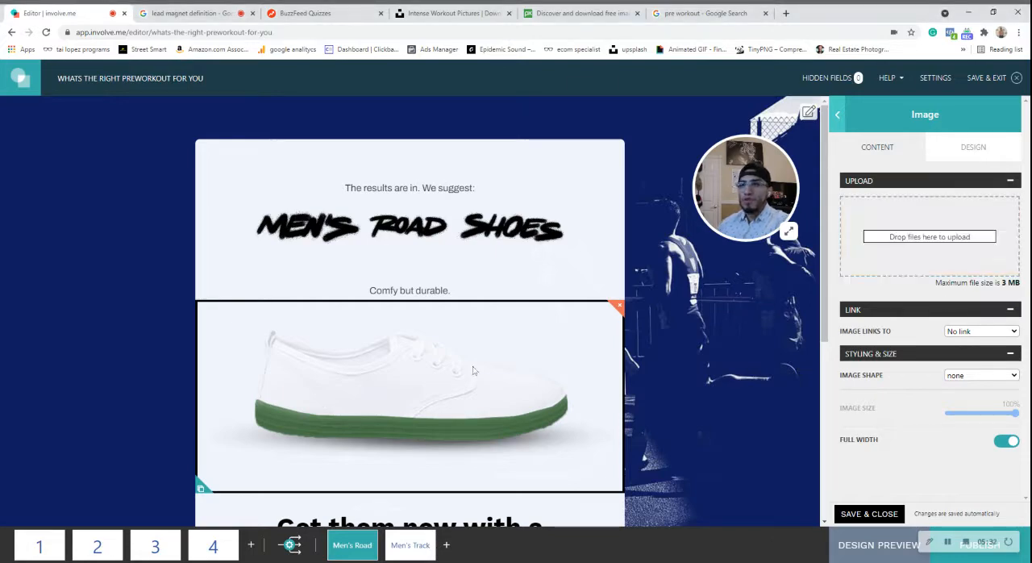
pyautogui.scroll(-1, 396, 316)
pyautogui.scroll(-1, 396, 317)
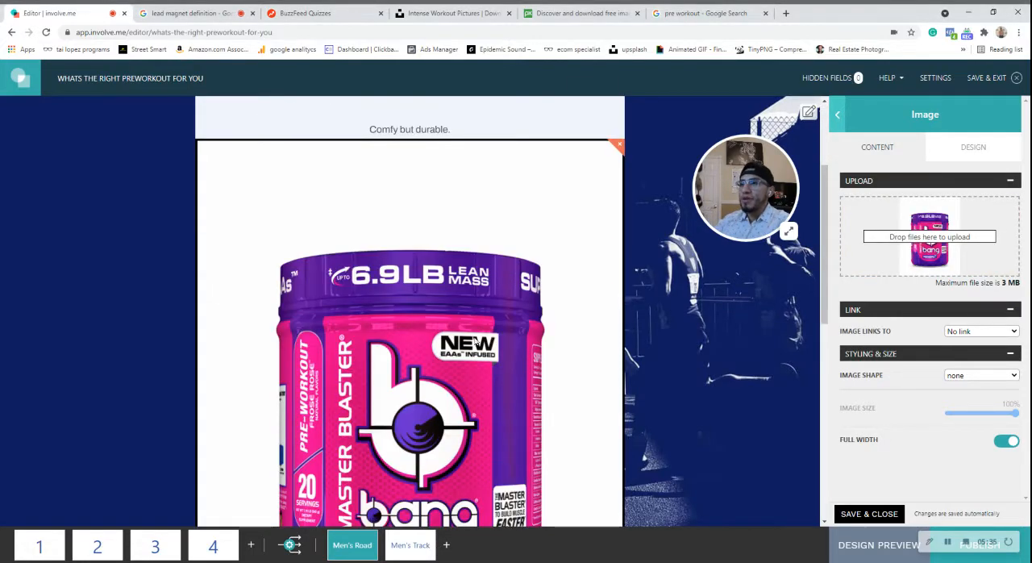
pyautogui.scroll(2, 510, 359)
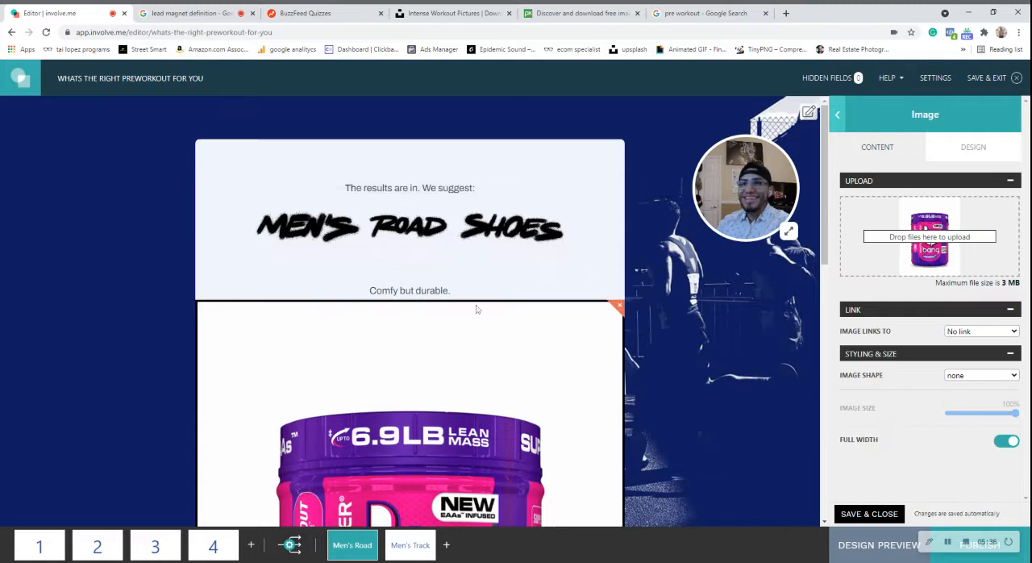
pyautogui.scroll(-1, 480, 298)
pyautogui.scroll(1, 484, 278)
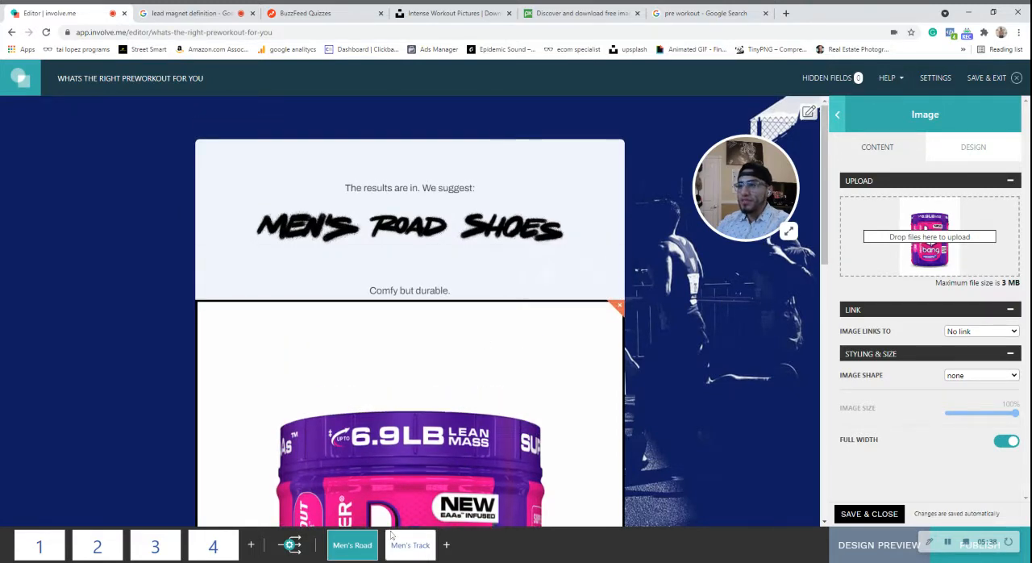
pyautogui.click(409, 540)
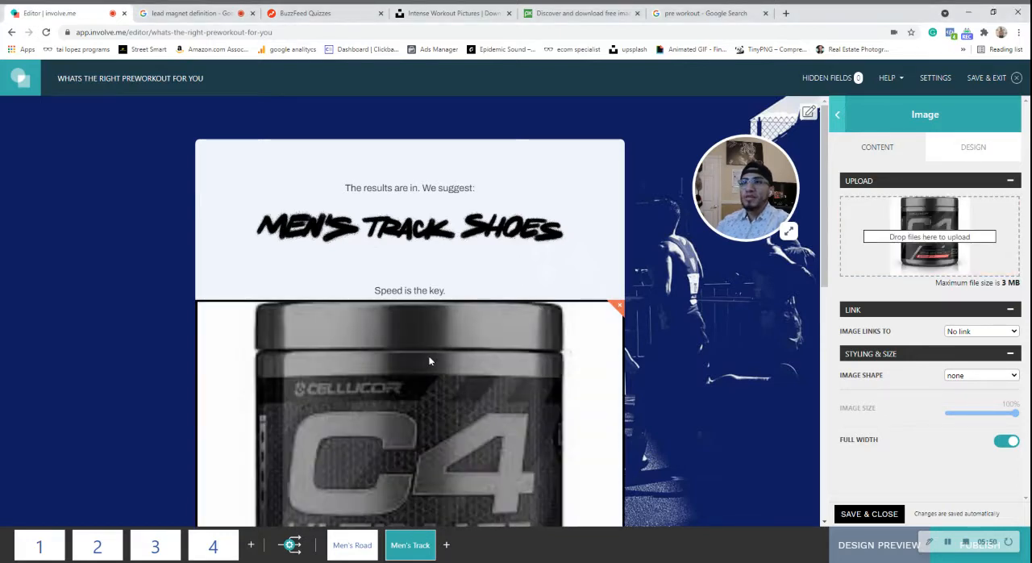
# Rename the Men's Road outcome page to Bang.
pyautogui.click(348, 546)
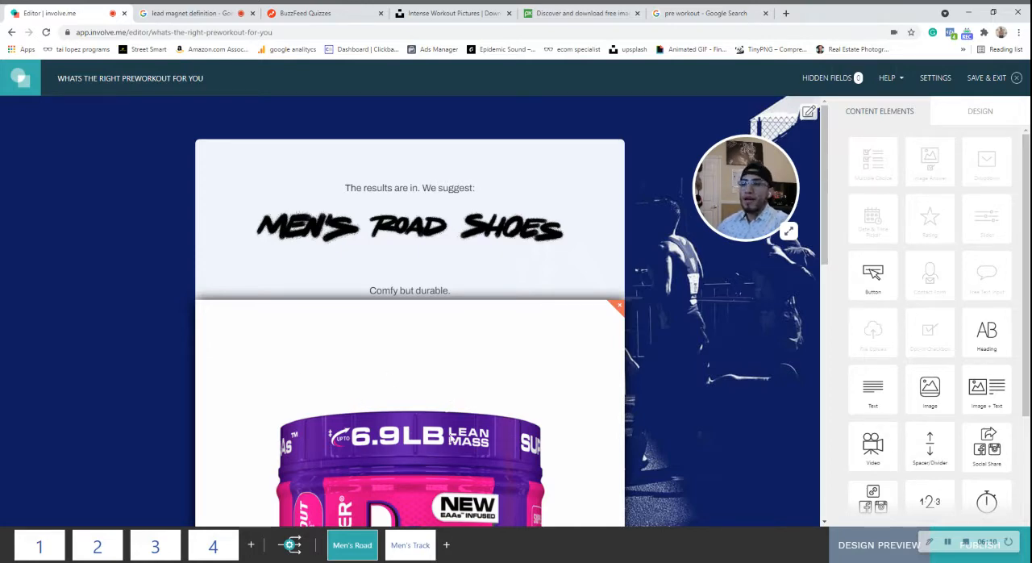
pyautogui.scroll(-1, 445, 403)
pyautogui.scroll(1, 445, 405)
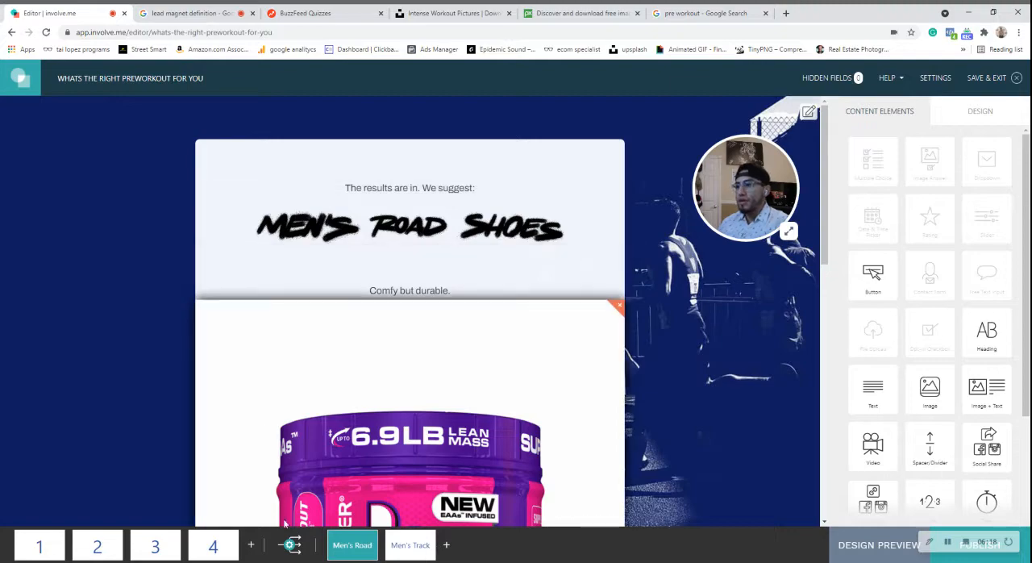
pyautogui.click(335, 538)
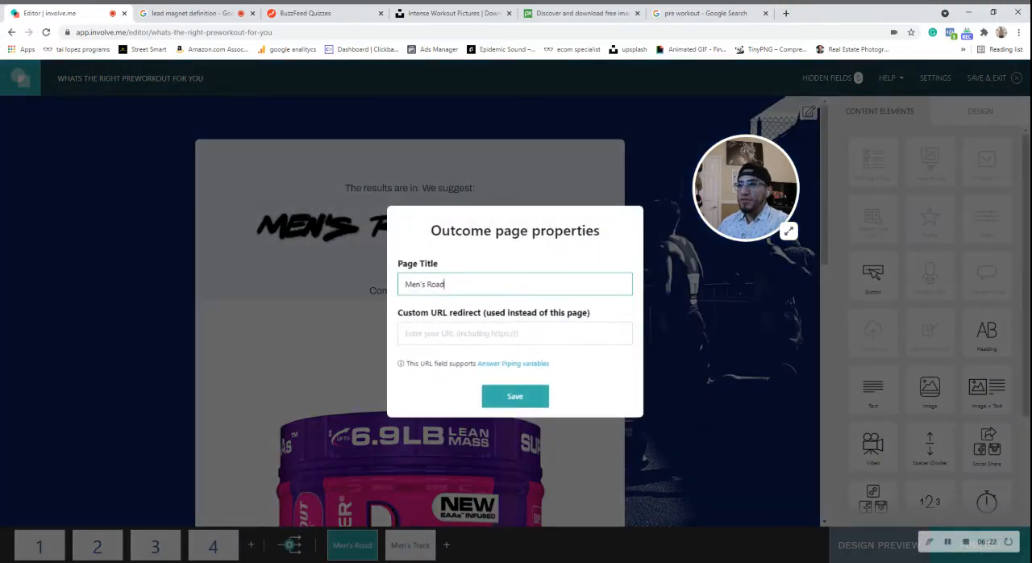
pyautogui.moveTo(446, 283); pyautogui.dragTo(392, 284)
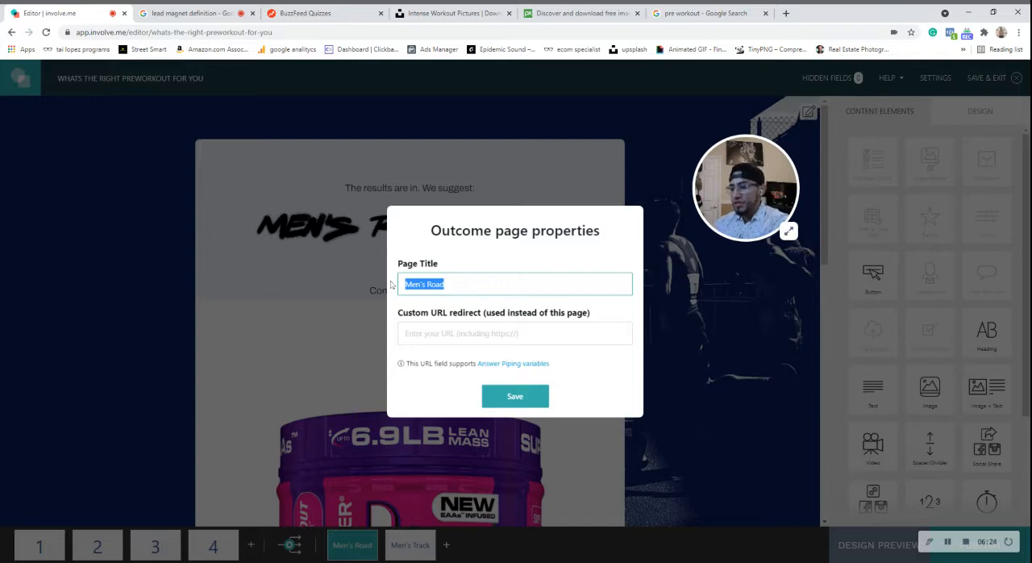
pyautogui.write('Bang')
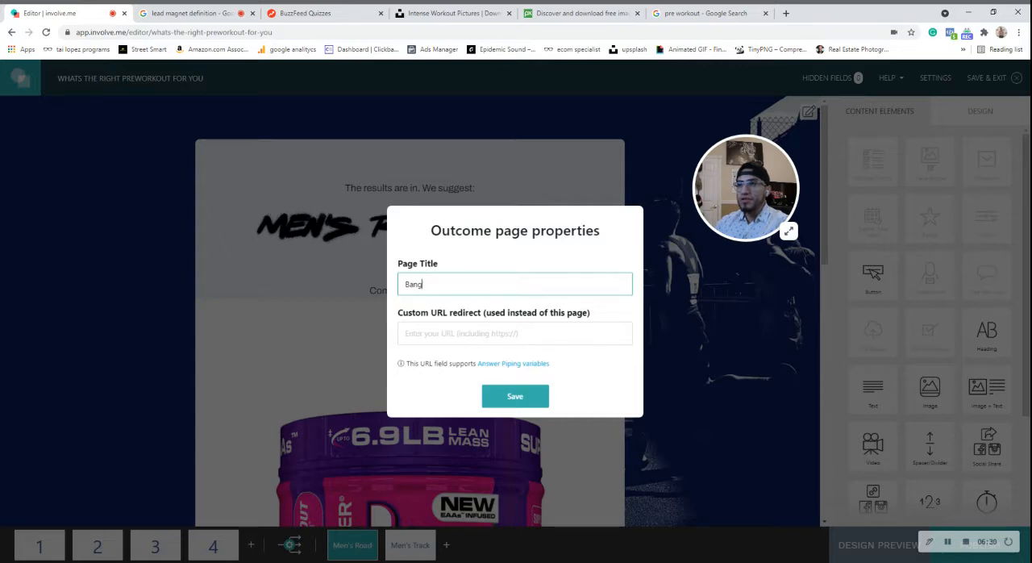
pyautogui.click(507, 398)
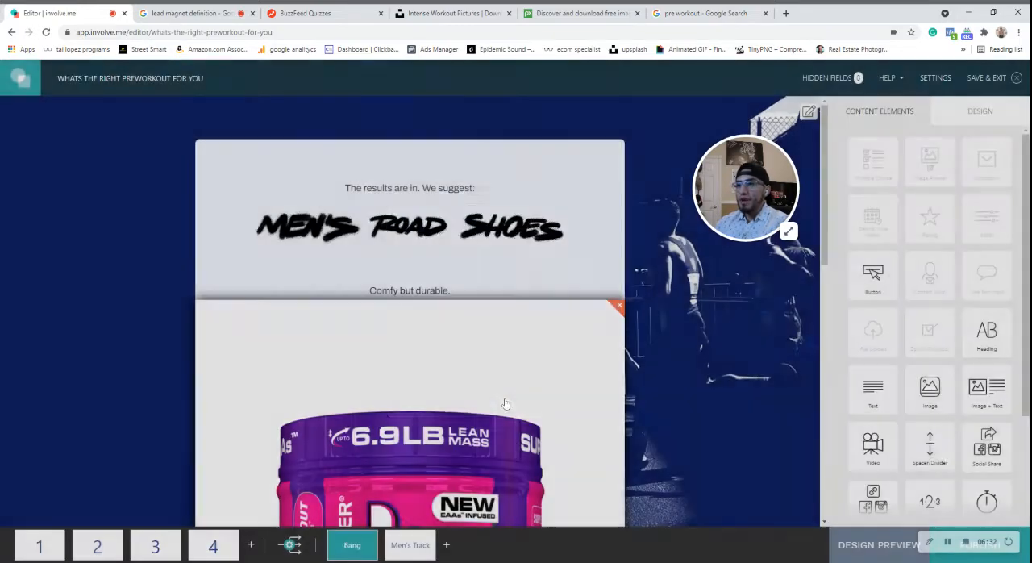
# Rename the Men's Track outcome page to C4.
pyautogui.click(397, 536)
pyautogui.click(395, 535)
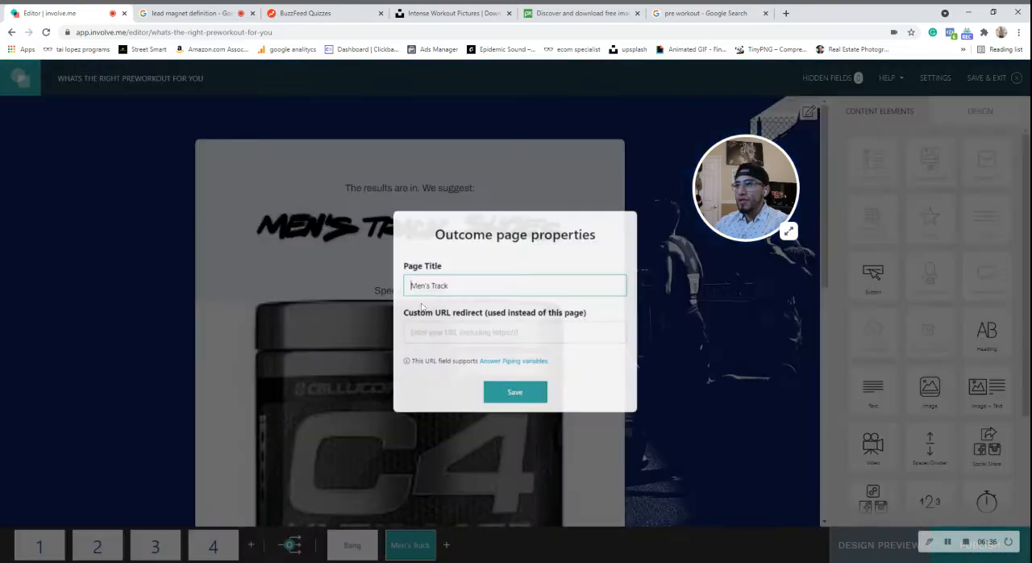
pyautogui.moveTo(444, 283); pyautogui.dragTo(359, 265)
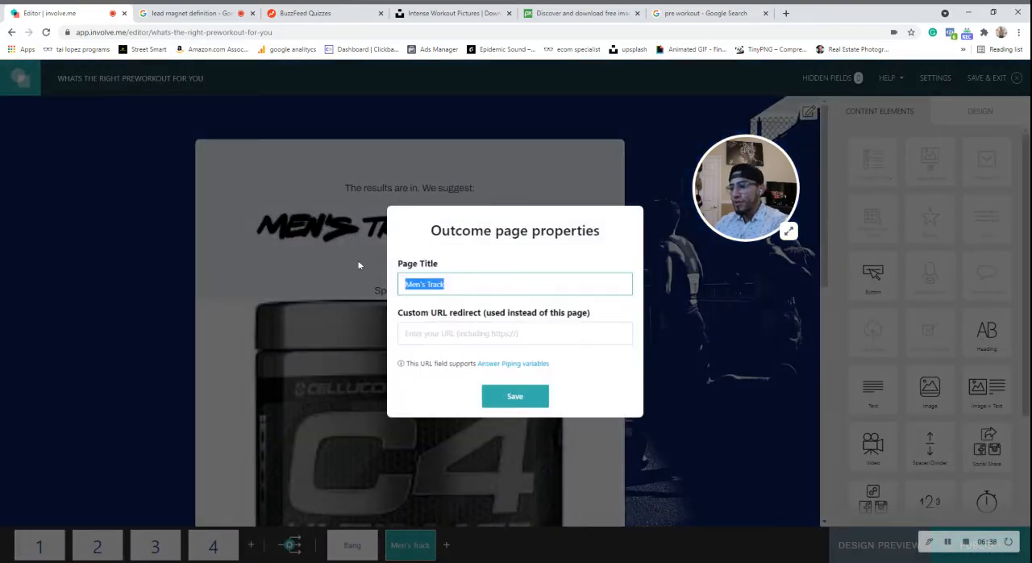
pyautogui.write('C4')
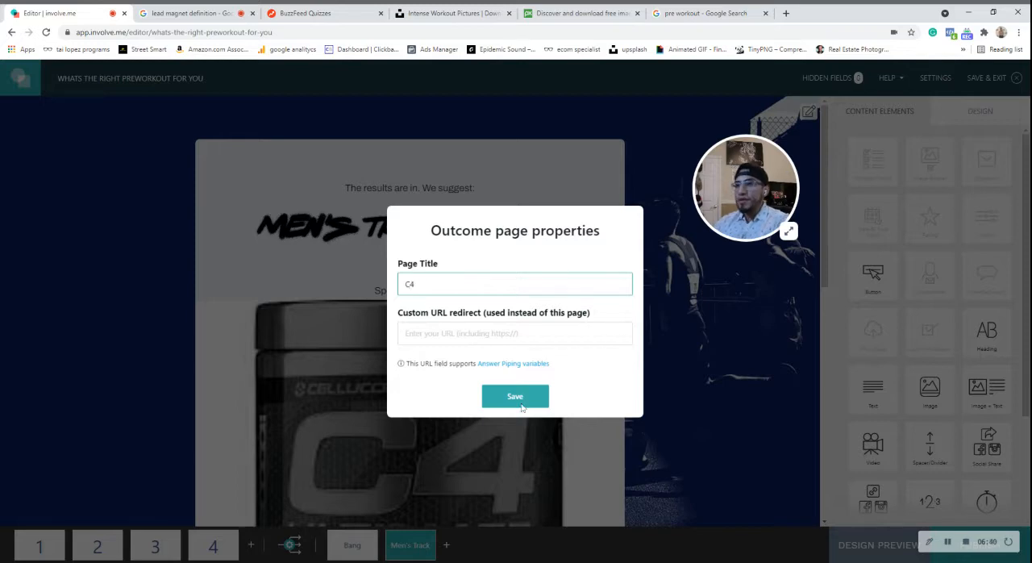
pyautogui.click(539, 403)
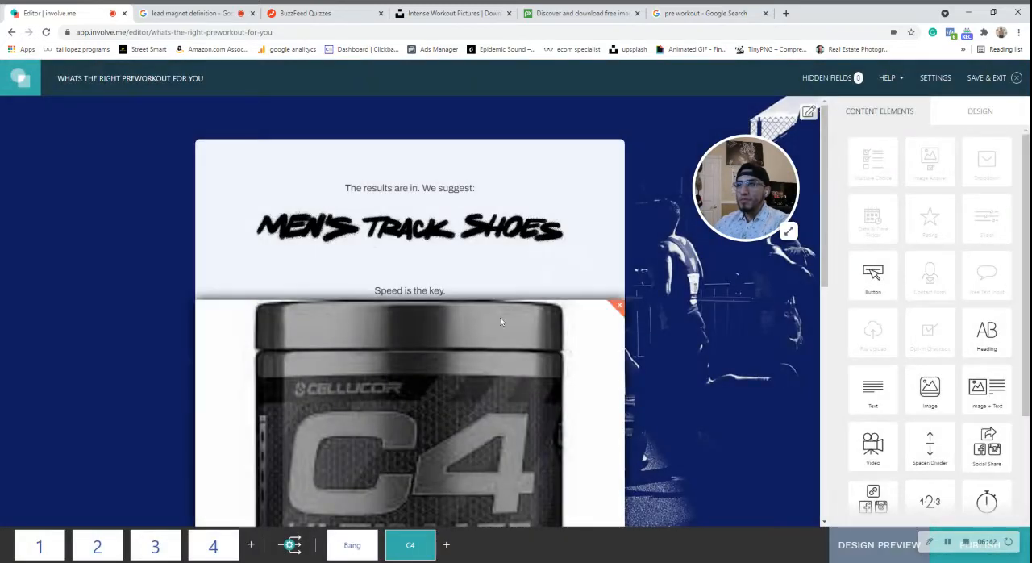
pyautogui.scroll(-3, 500, 322)
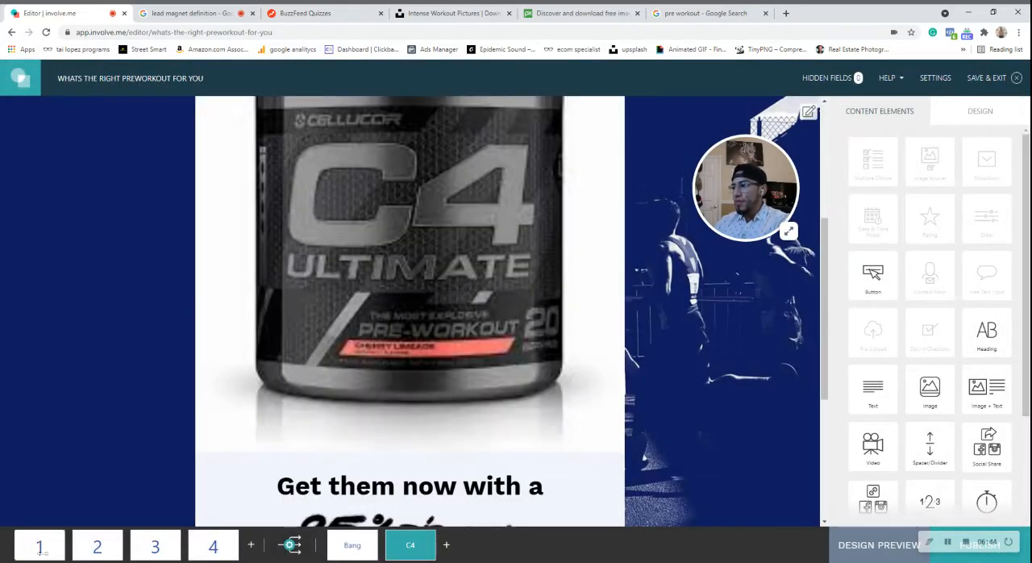
# Delete the "Your perfect shoe is out there!" image from the start page.
pyautogui.click(40, 546)
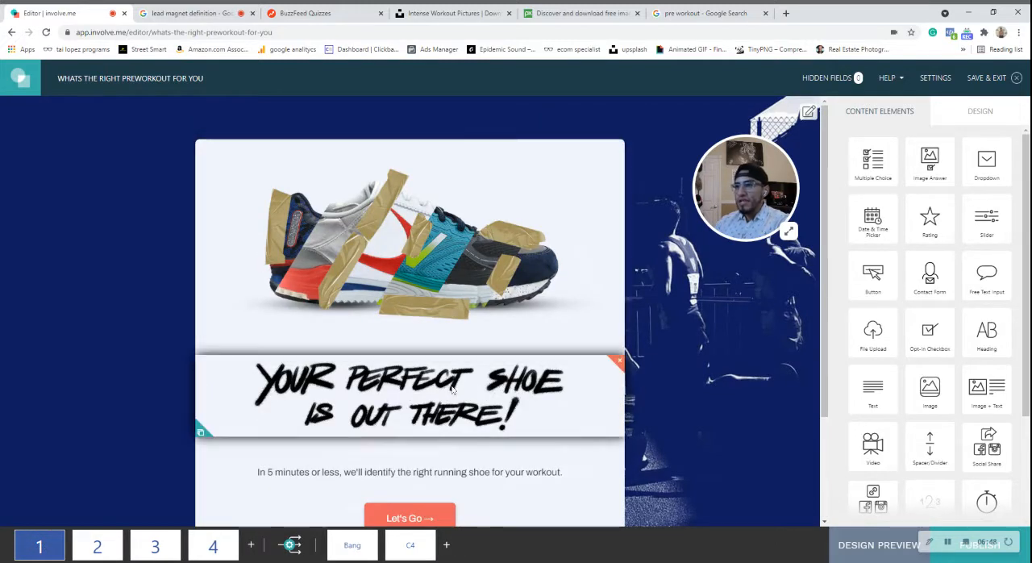
pyautogui.click(453, 390)
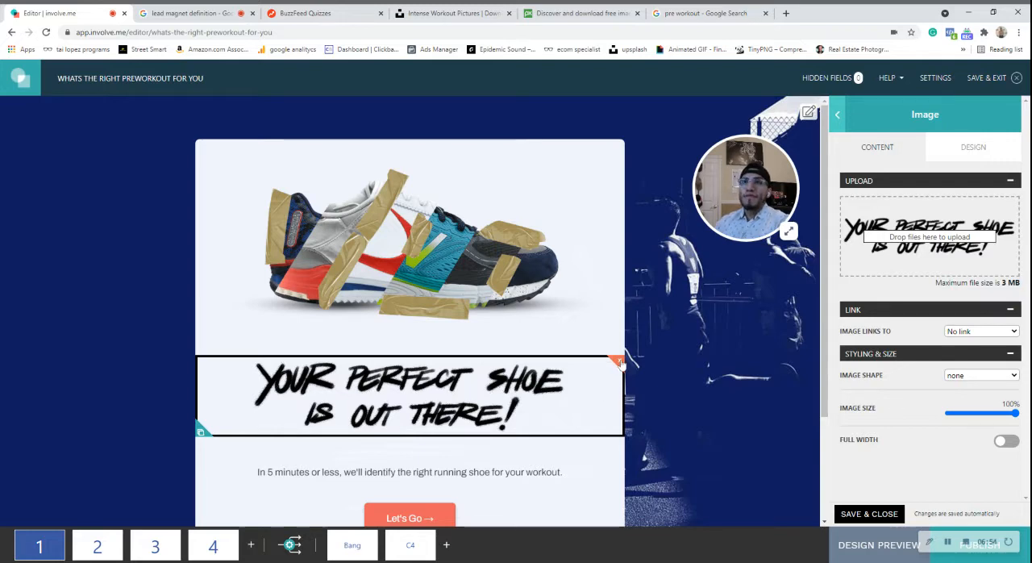
pyautogui.click(619, 361)
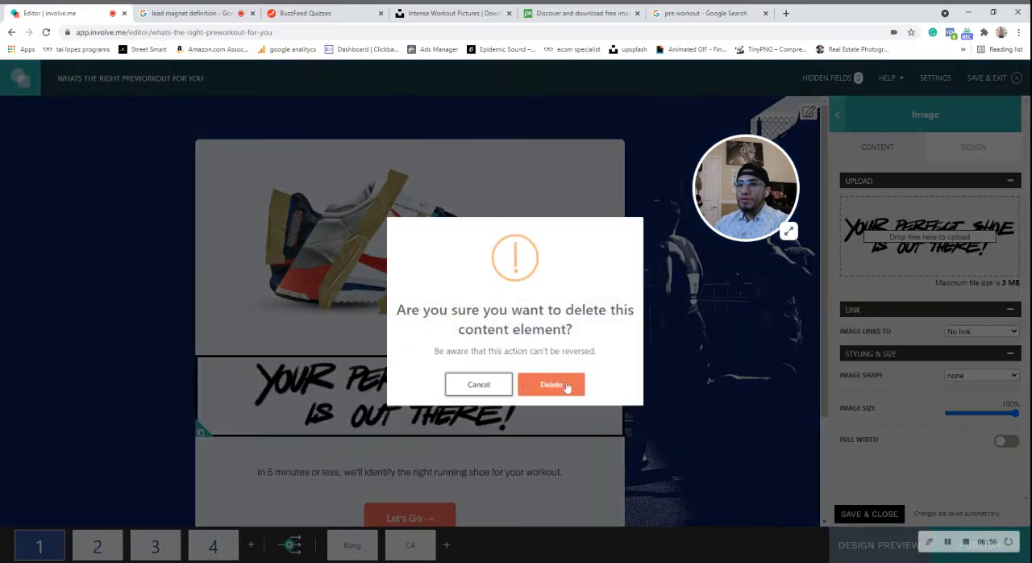
pyautogui.click(567, 389)
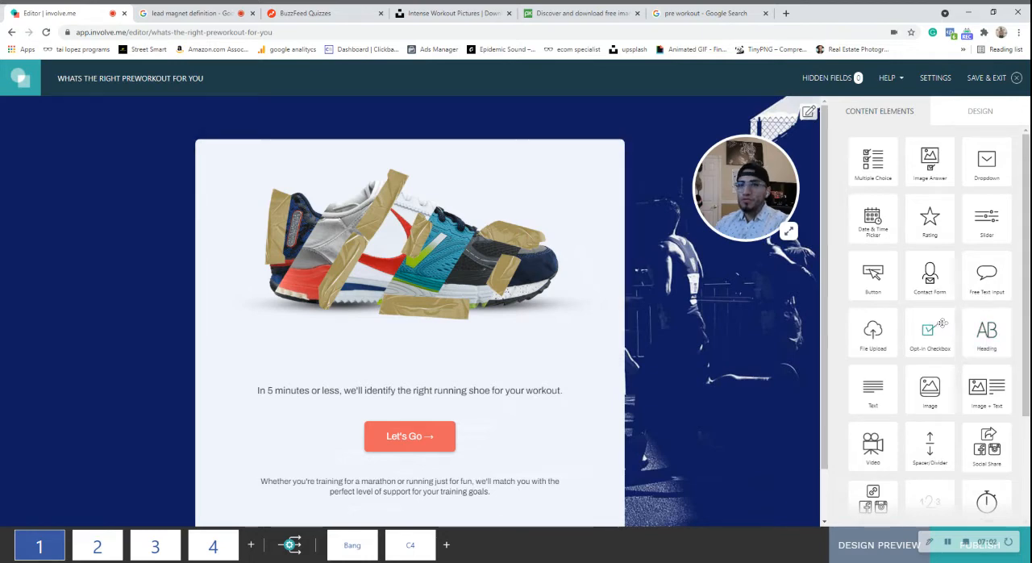
# Add a Heading element above the start page's shoe image and delete the "In 5 minutes or less" text below the image.
pyautogui.moveTo(980, 337); pyautogui.dragTo(409, 173)
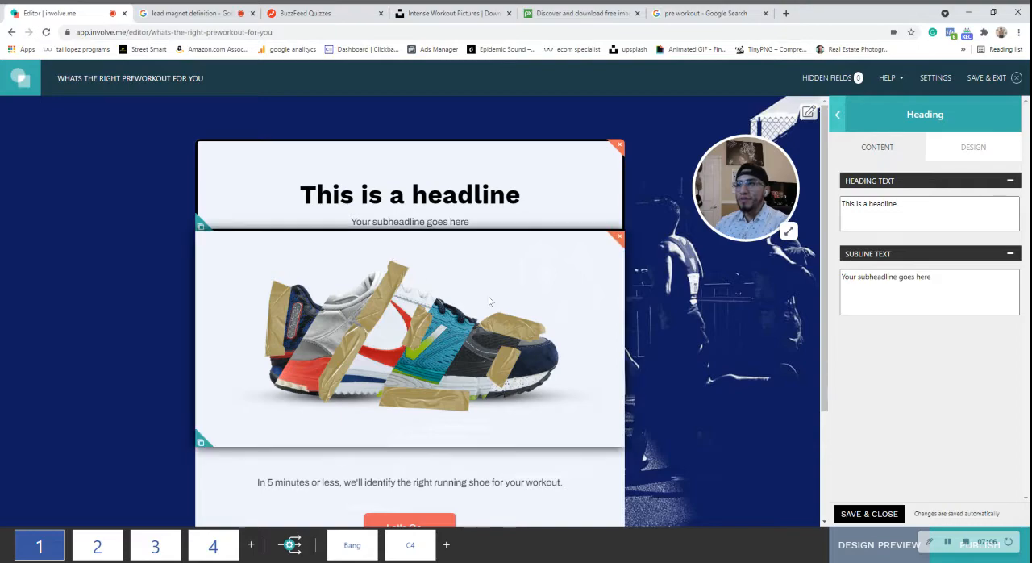
pyautogui.scroll(-3, 594, 325)
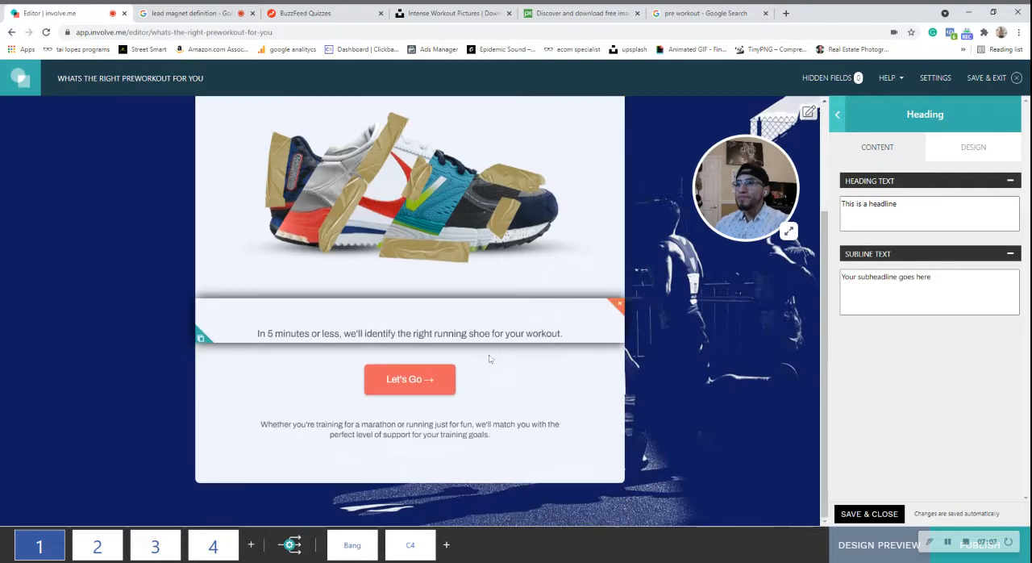
pyautogui.click(619, 303)
pyautogui.click(548, 381)
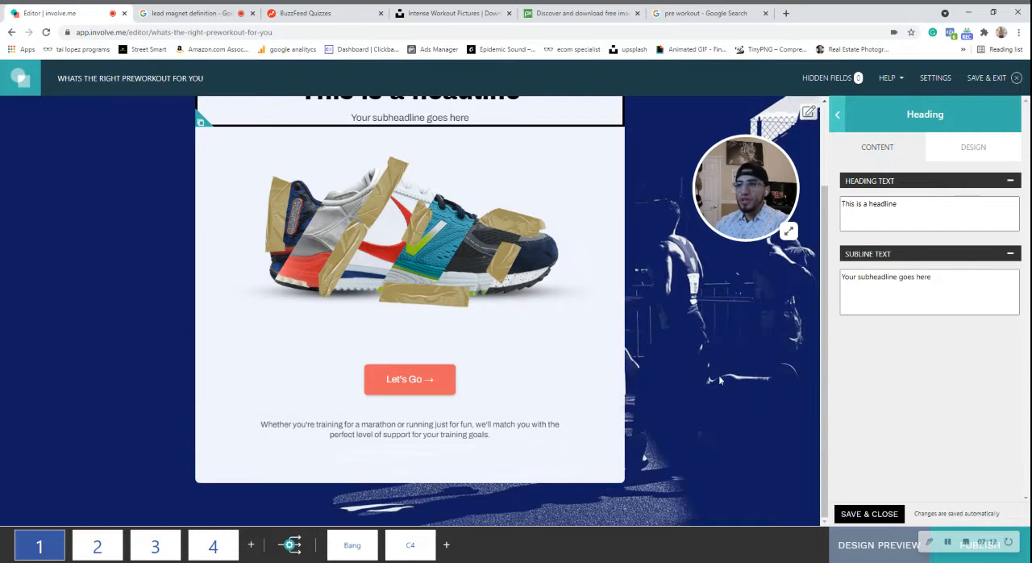
pyautogui.scroll(3, 504, 248)
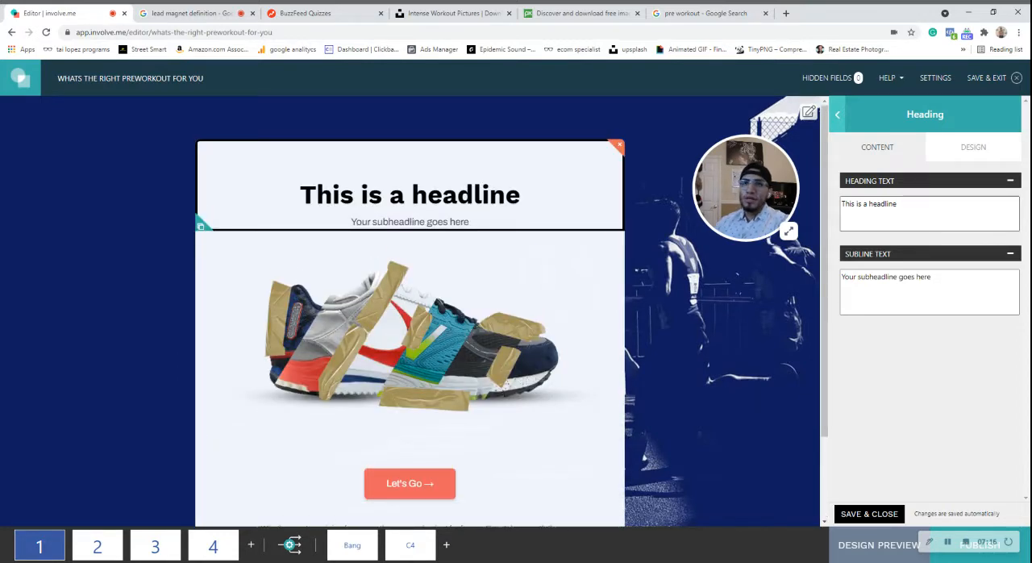
# Replace the start page's heading text with "WHAT PRE WORKOUT YOU SHOULD GET BASED ON THE WAY YOU LIFT".
pyautogui.moveTo(906, 205); pyautogui.dragTo(832, 206)
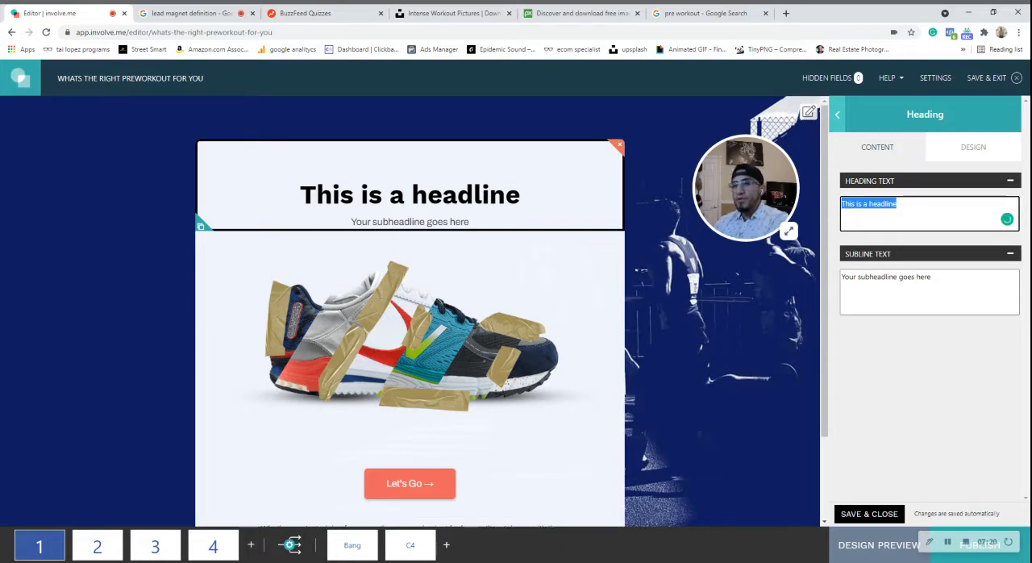
pyautogui.write('What p')
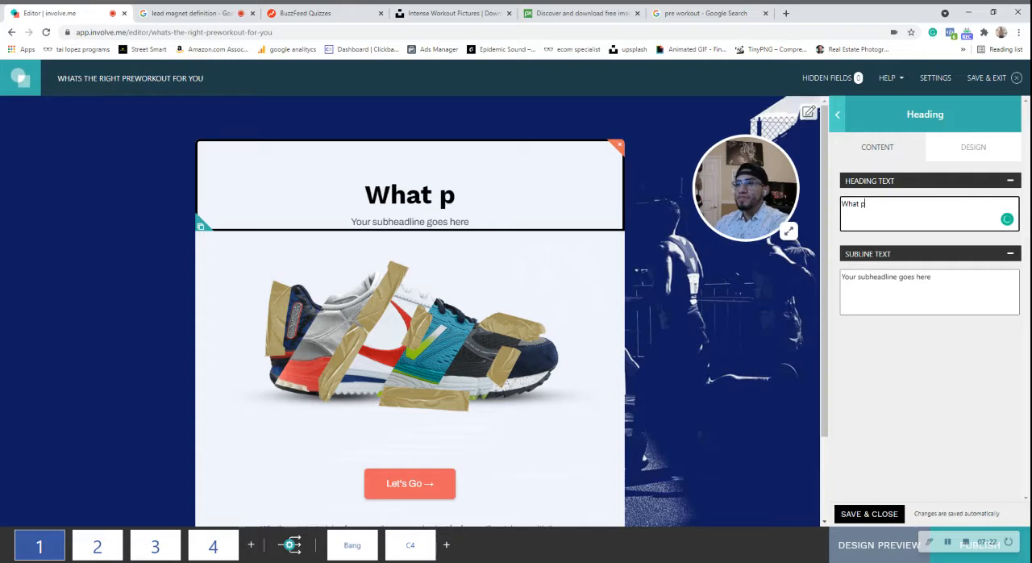
pyautogui.write('re')
pyautogui.press('BackSpace')
pyautogui.press('BackSpace')
pyautogui.write('e')
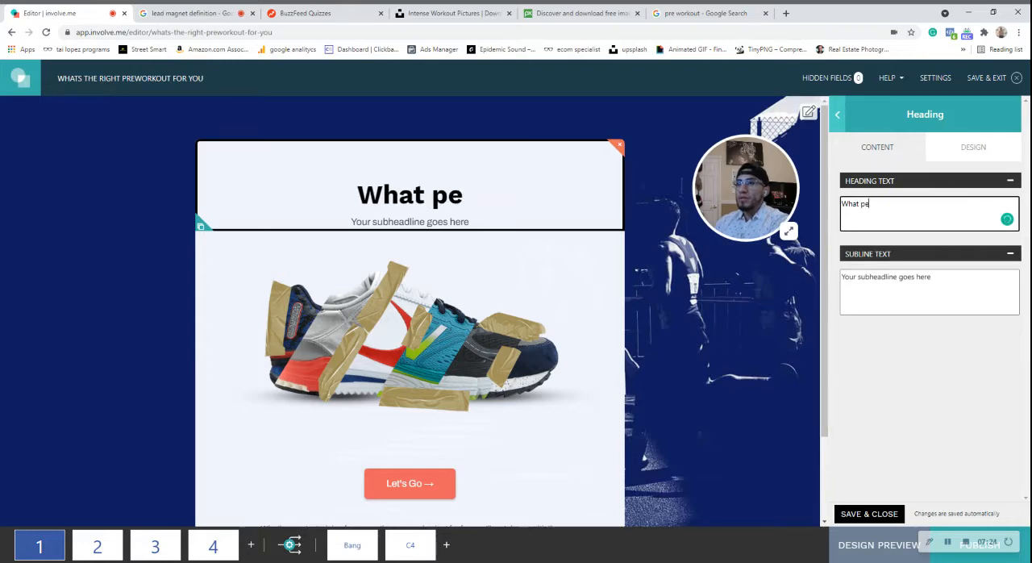
pyautogui.press('BackSpace')
pyautogui.press('BackSpace')
pyautogui.press('BackSpace')
pyautogui.press('BackSpace')
pyautogui.press('BackSpace')
pyautogui.press('BackSpace')
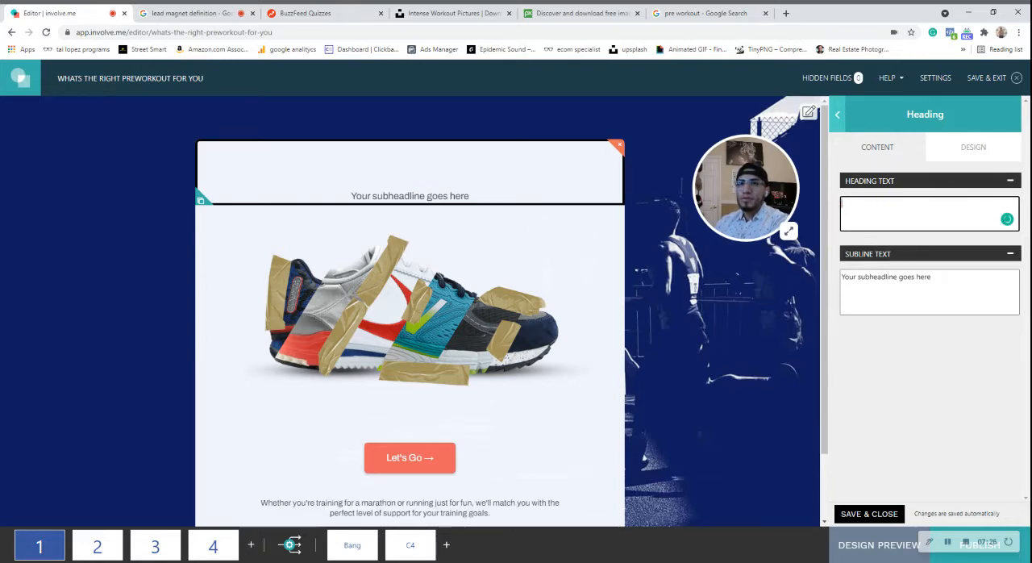
pyautogui.write('WHAT PRE')
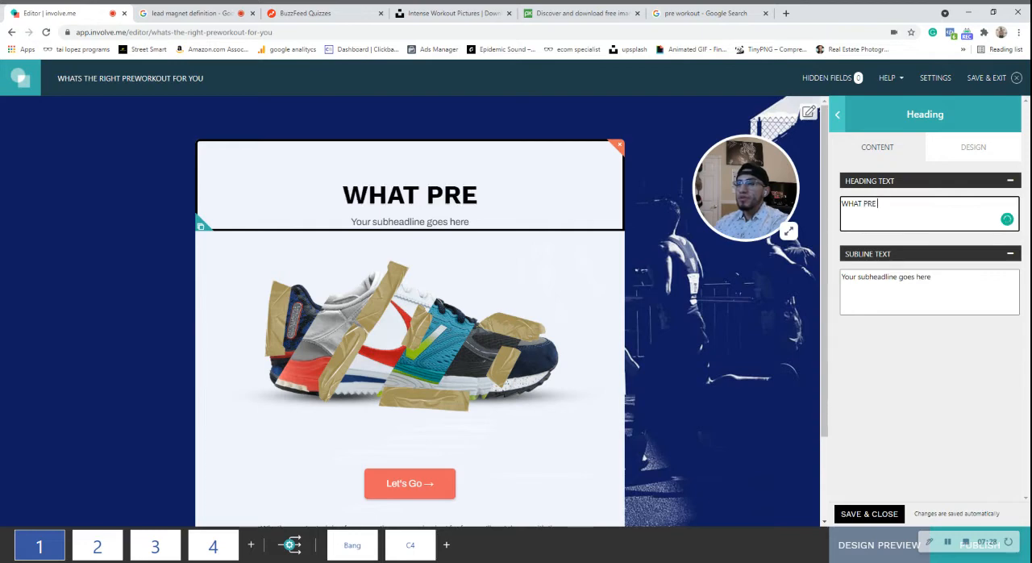
pyautogui.write(' WORKOUT YO')
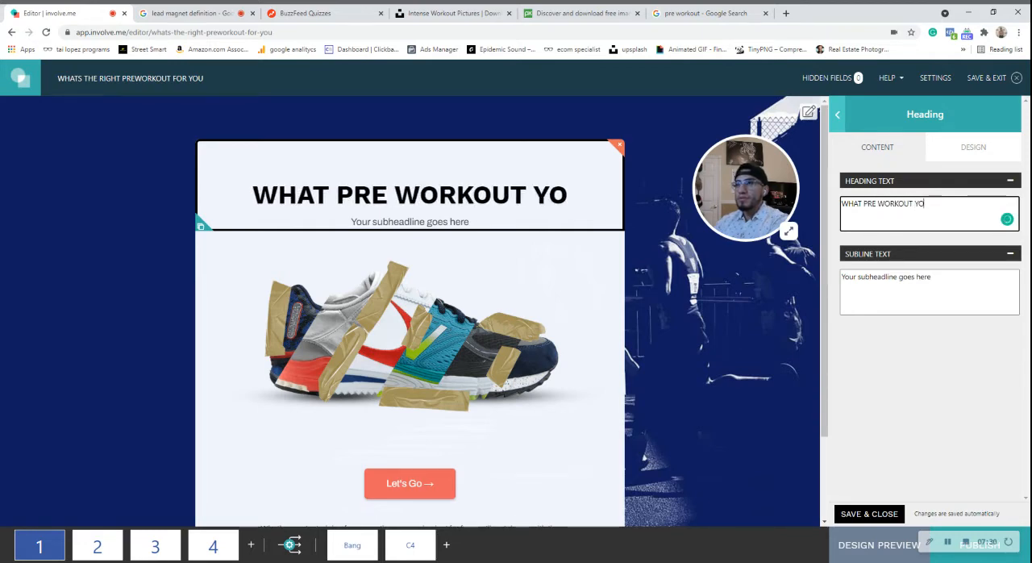
pyautogui.write('U SHOULD')
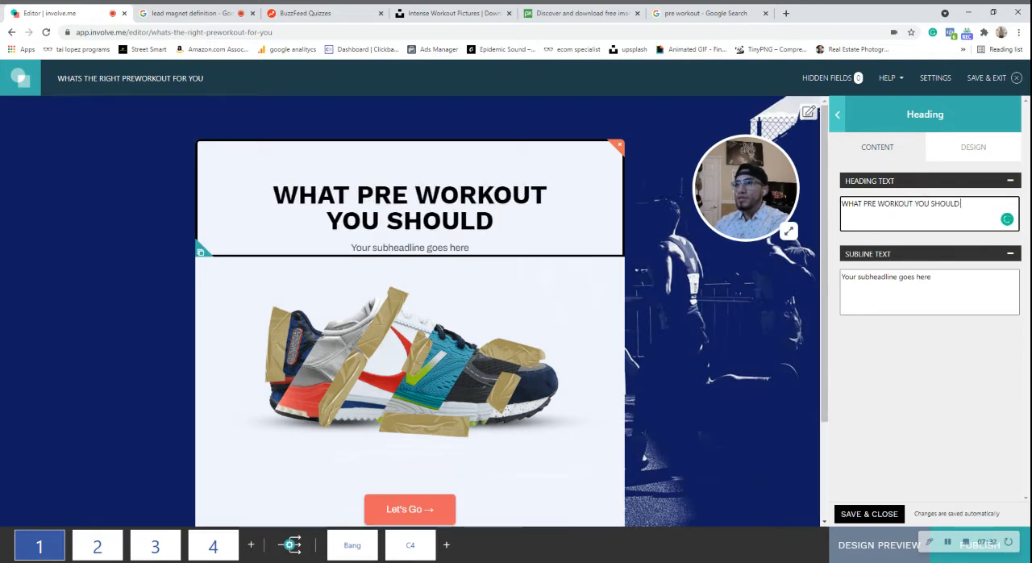
pyautogui.write(' GET BASE')
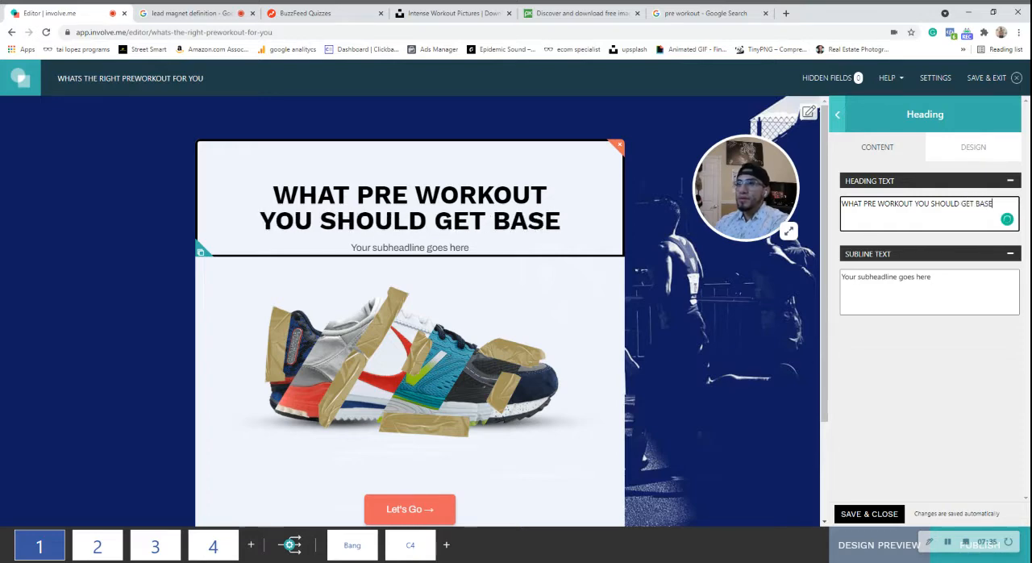
pyautogui.write('D ON')
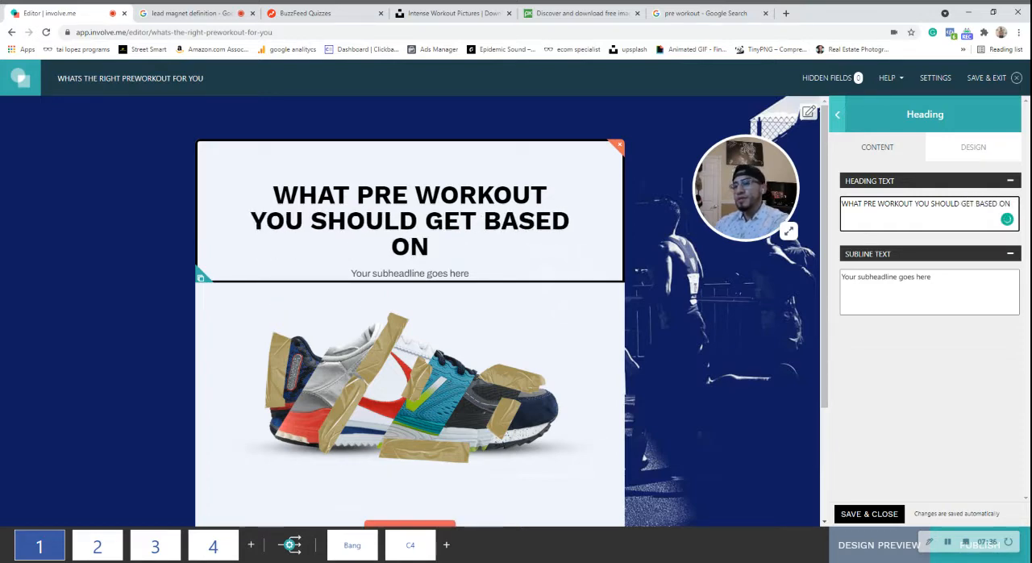
pyautogui.write(' THE WAY')
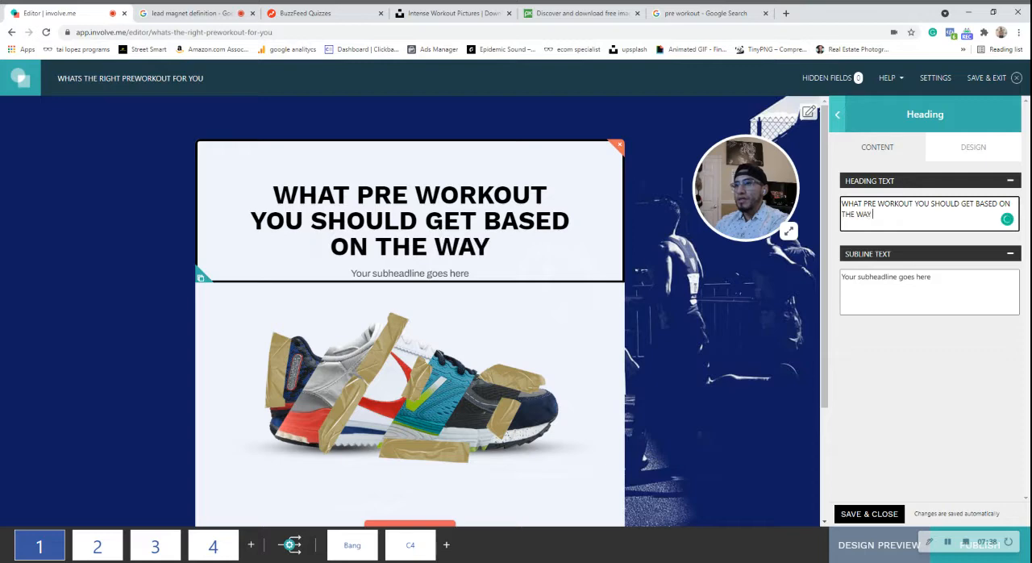
pyautogui.write(' YOU LIFT')
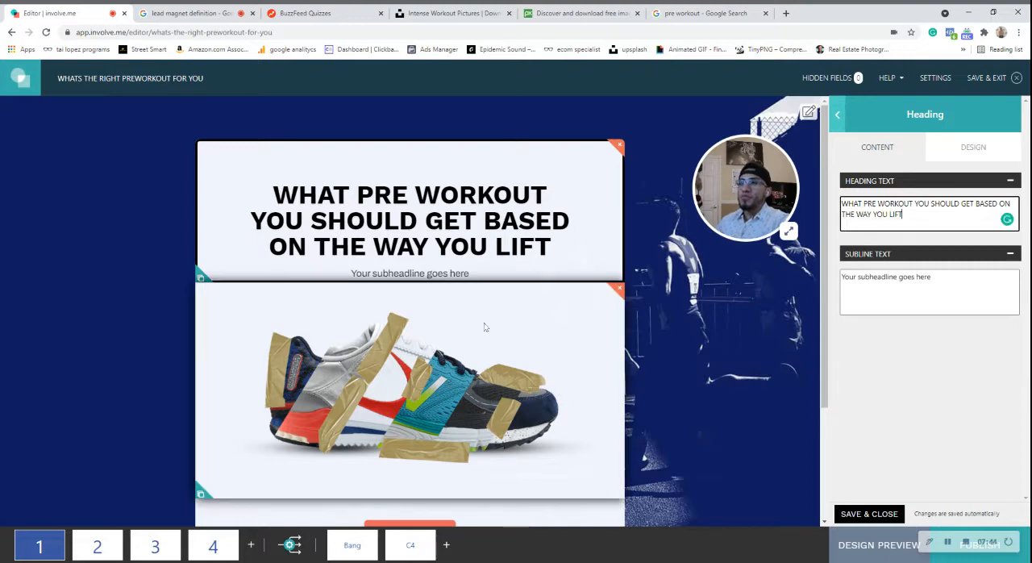
# Switch to the open BuzzFeed Quizzes page, examine its quiz titles as headline examples, and return to the involve.me editor.
pyautogui.click(335, 12)
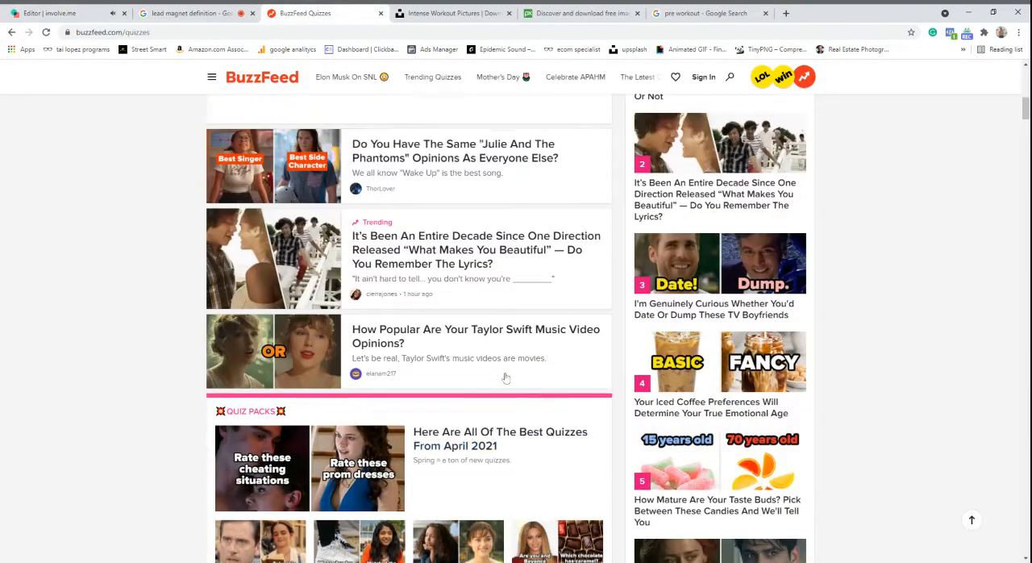
pyautogui.scroll(-3, 539, 310)
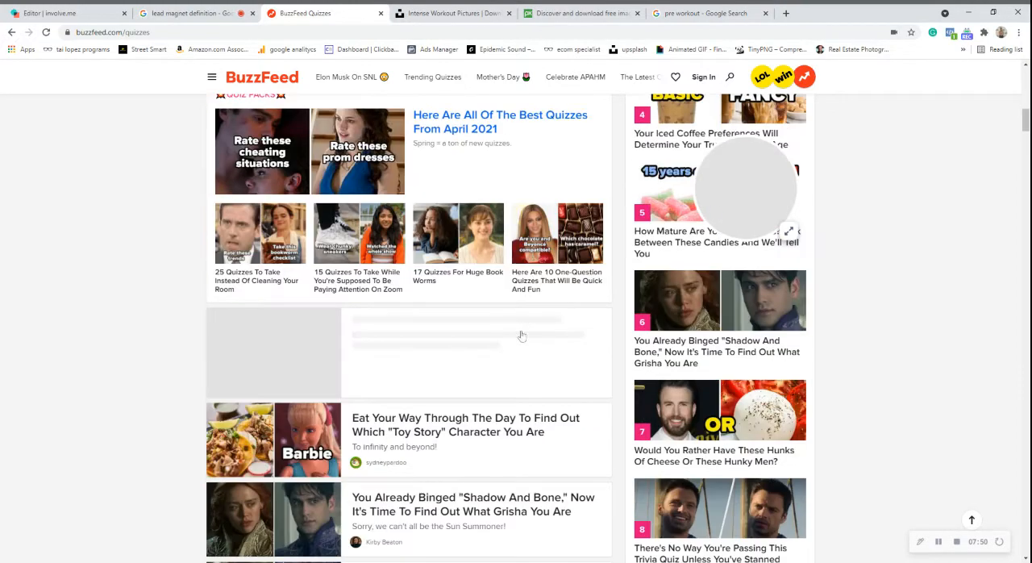
pyautogui.scroll(-2, 439, 327)
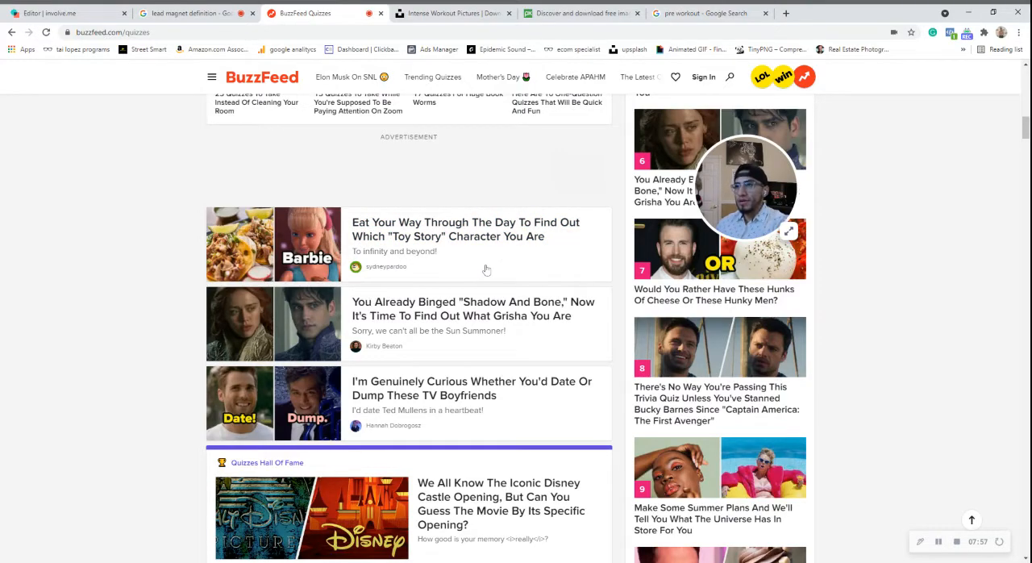
pyautogui.scroll(-4, 532, 268)
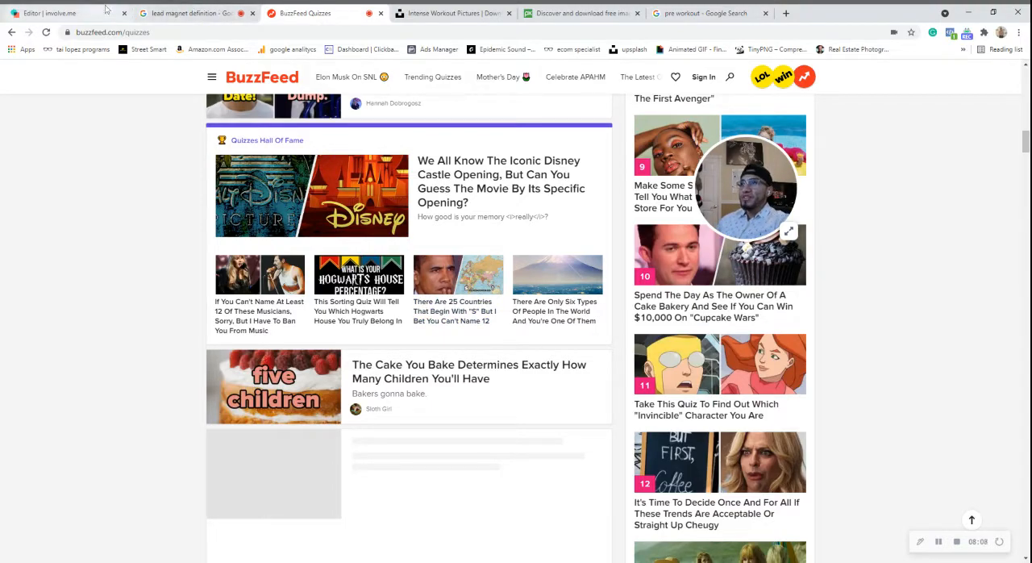
pyautogui.click(106, 8)
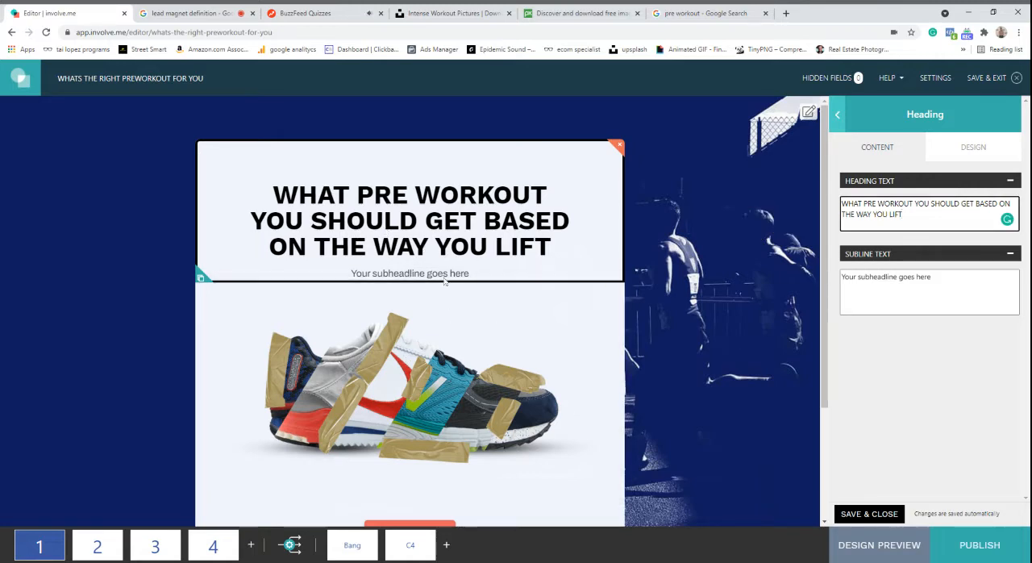
# Replace the heading's placeholder subline with "TAKES LESS THAN 3 MINUTES".
pyautogui.click(942, 287)
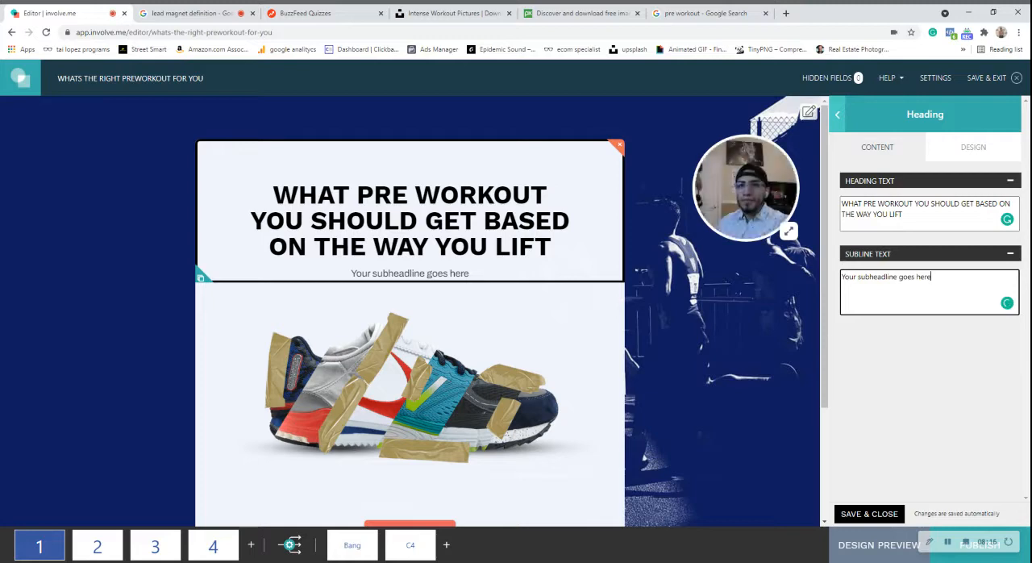
pyautogui.moveTo(932, 277); pyautogui.dragTo(849, 277)
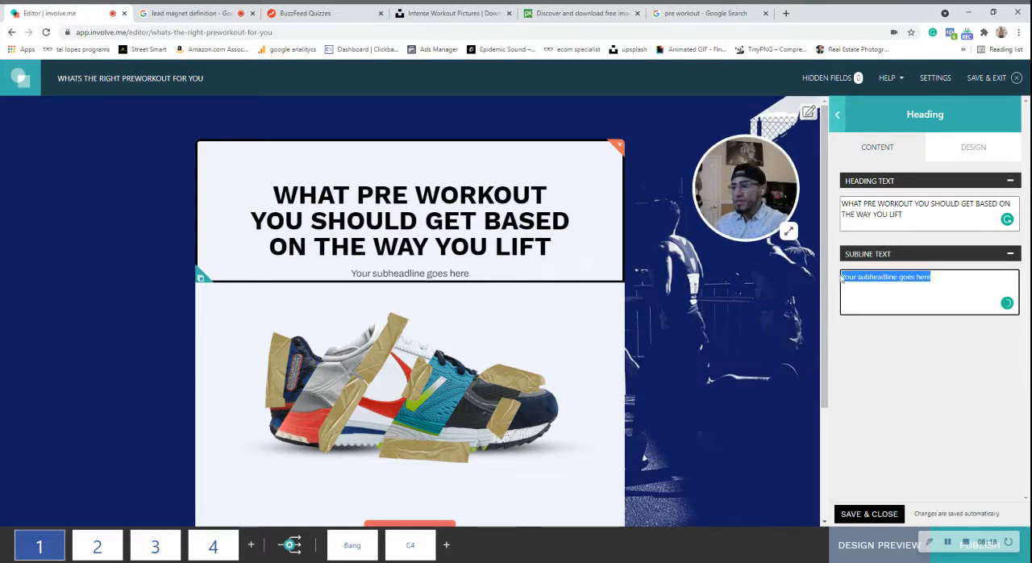
pyautogui.write('TAKES L')
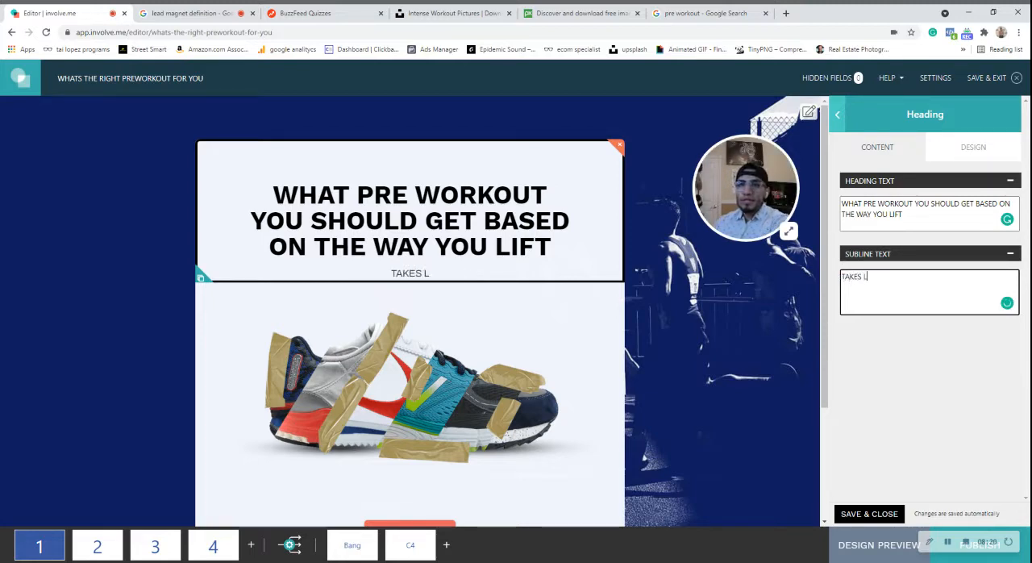
pyautogui.write('ESS THAN')
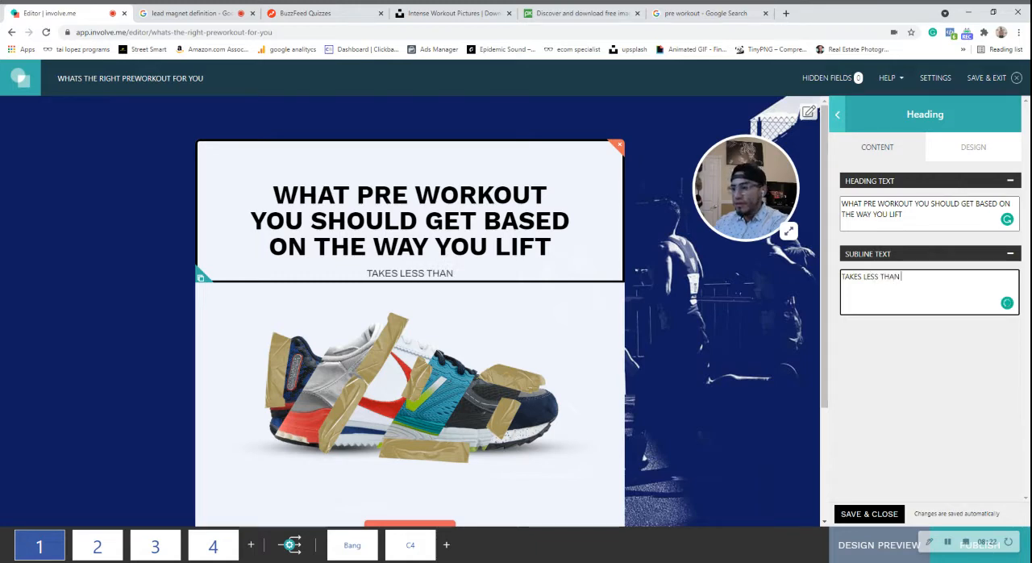
pyautogui.write(' 3 MINUTES')
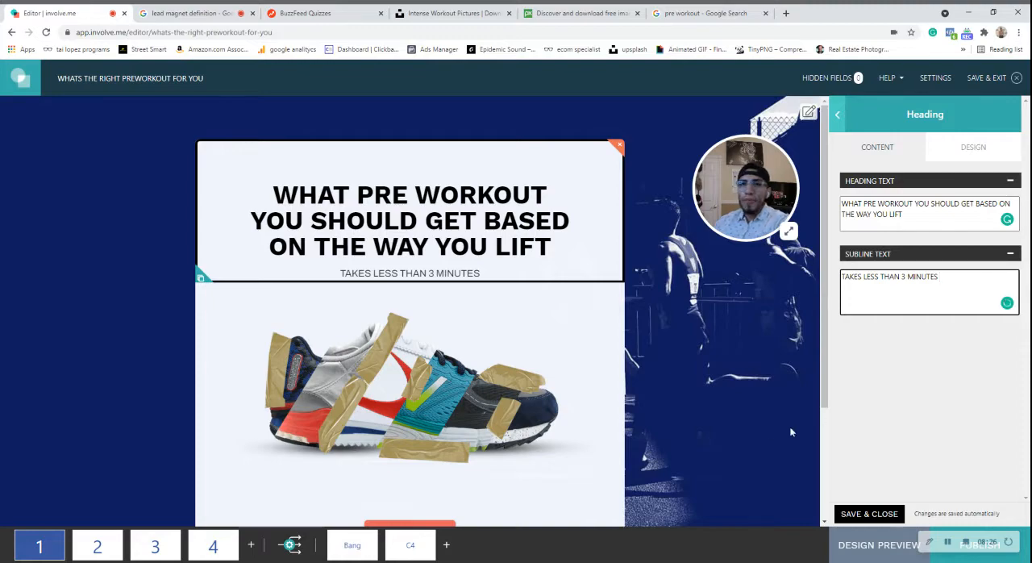
# Replace the start page's shoe image by uploading the gym photo of a man curling a barbell.
pyautogui.scroll(-2, 452, 322)
pyautogui.click(449, 280)
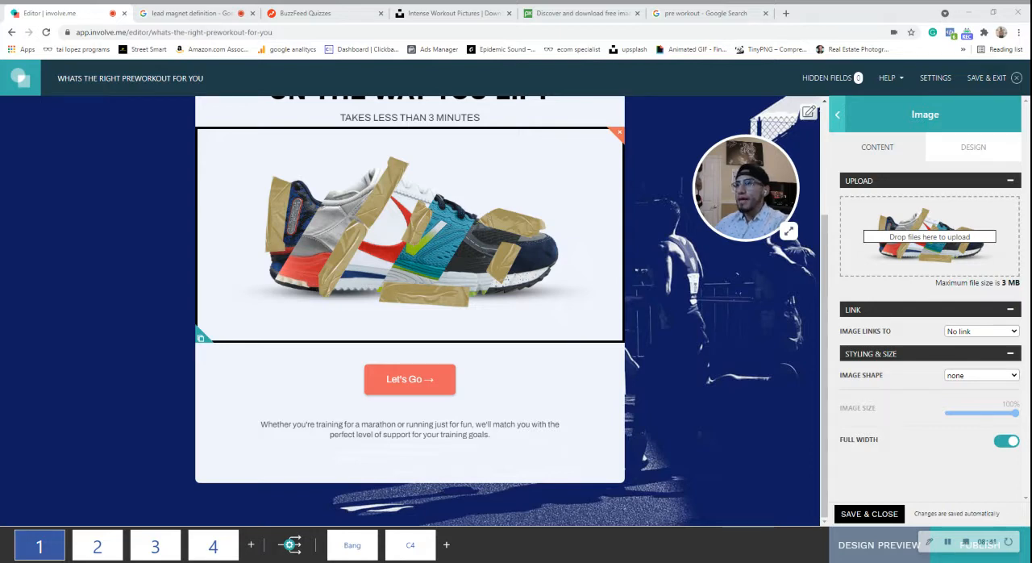
pyautogui.moveTo(929, 236); pyautogui.dragTo(929, 236)
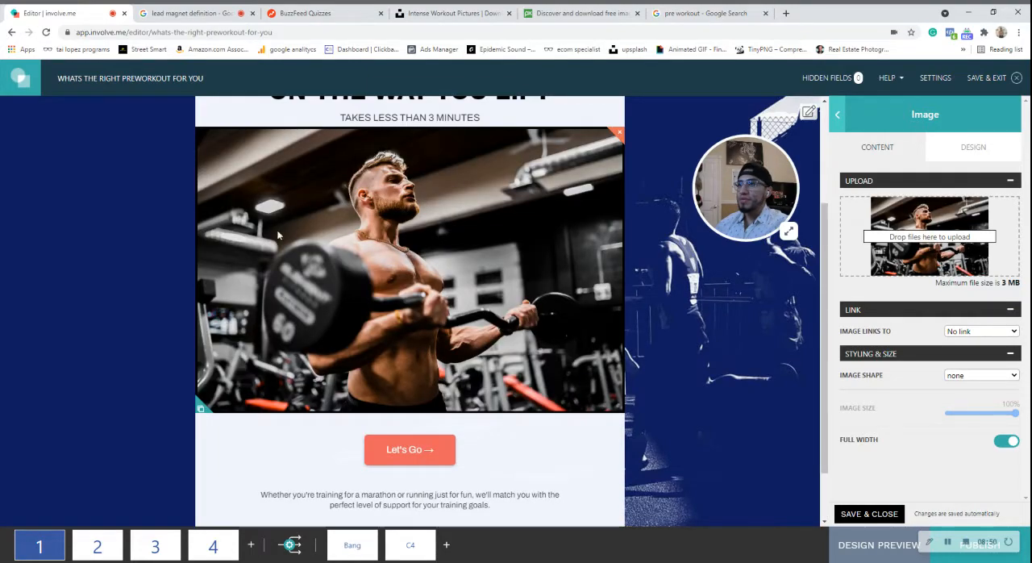
# Delete the "Whether you're training for a marathon" text element below the Let's Go button.
pyautogui.scroll(3, 559, 331)
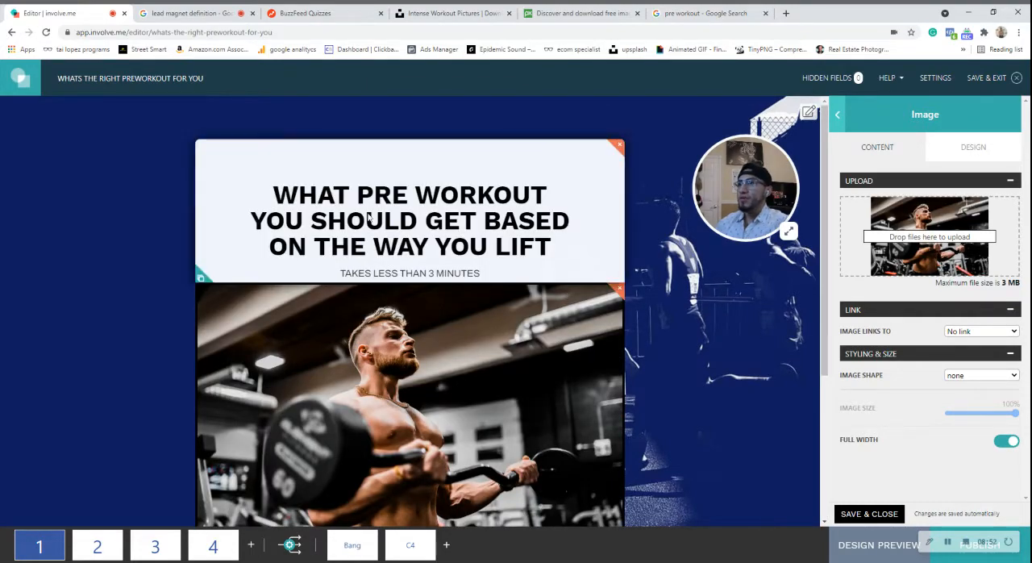
pyautogui.scroll(-4, 420, 284)
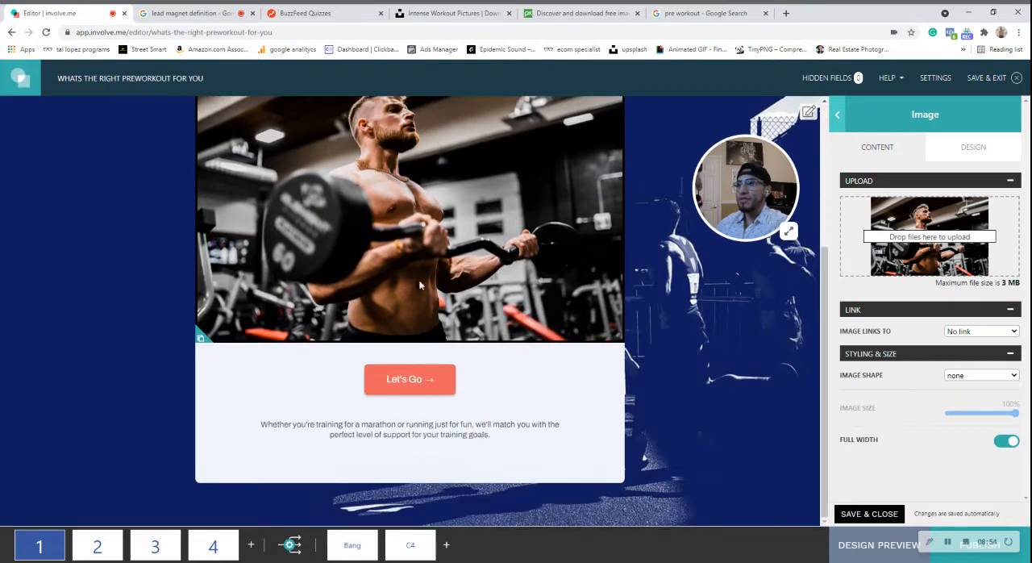
pyautogui.scroll(1, 419, 284)
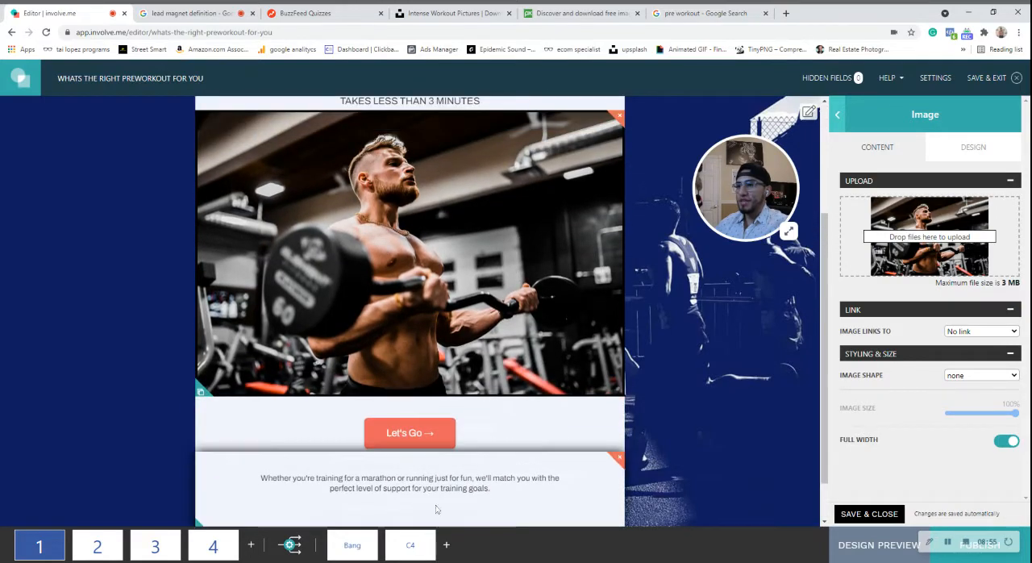
pyautogui.click(619, 458)
pyautogui.click(573, 386)
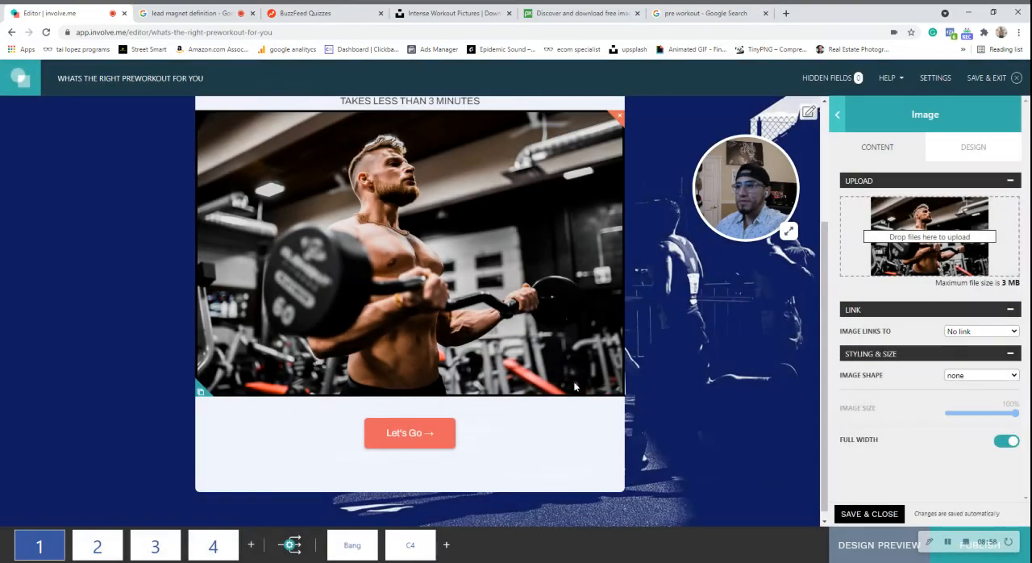
# Enable custom design for only the Let's Go button and set its default background color to a violet-blue.
pyautogui.scroll(3, 408, 433)
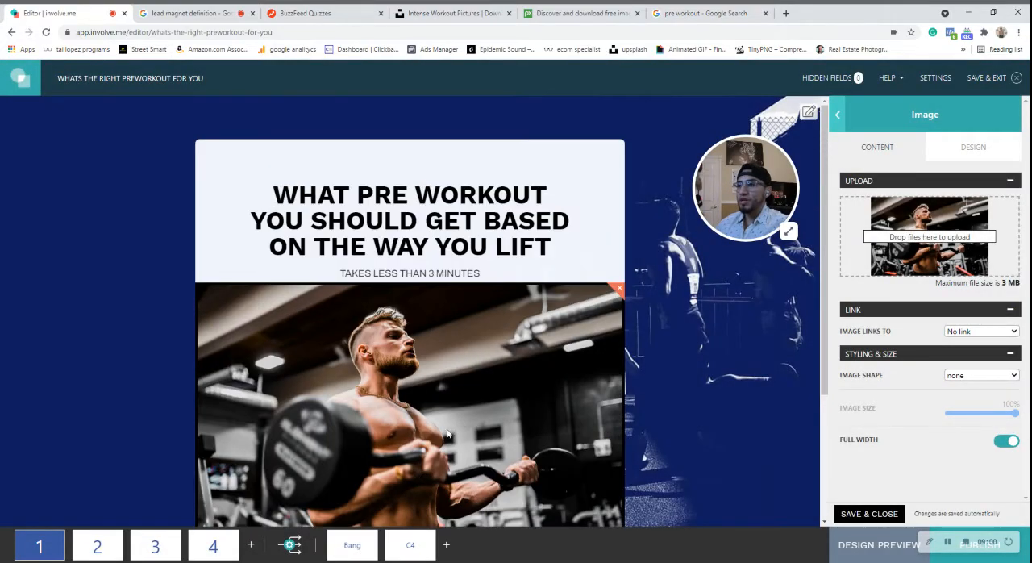
pyautogui.scroll(-4, 409, 434)
pyautogui.click(408, 443)
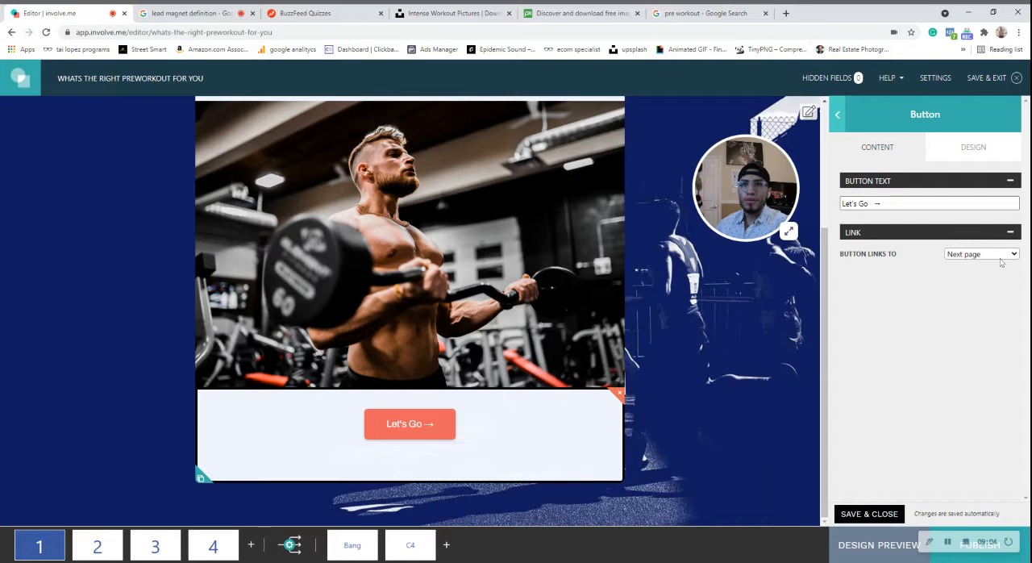
pyautogui.click(962, 151)
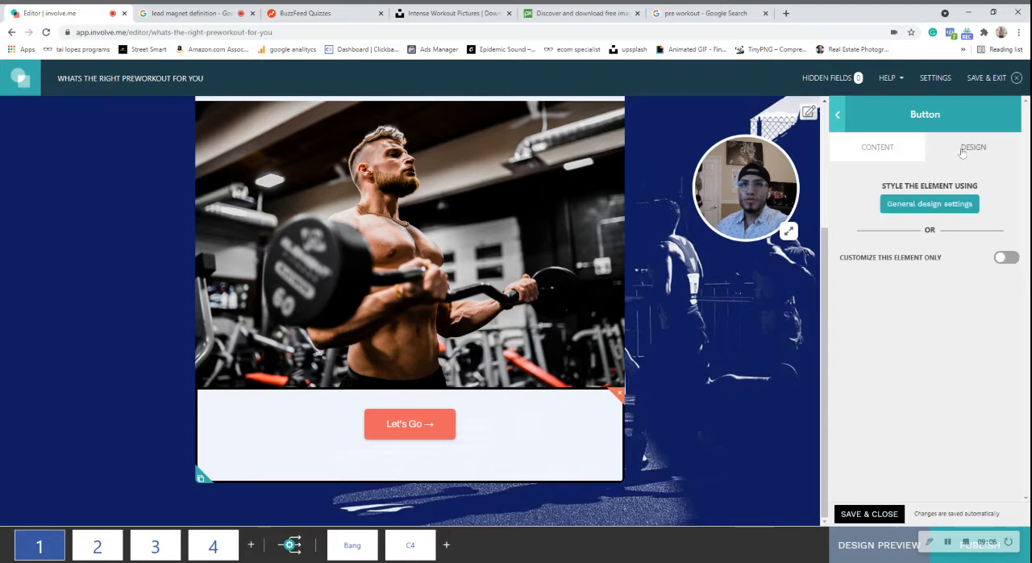
pyautogui.click(1003, 258)
pyautogui.scroll(-1, 948, 345)
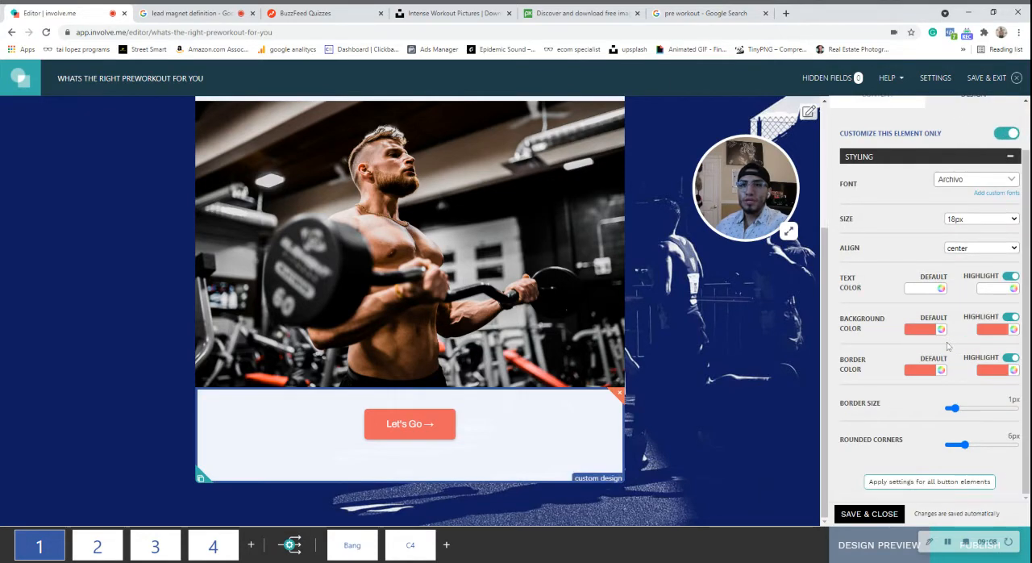
pyautogui.click(921, 329)
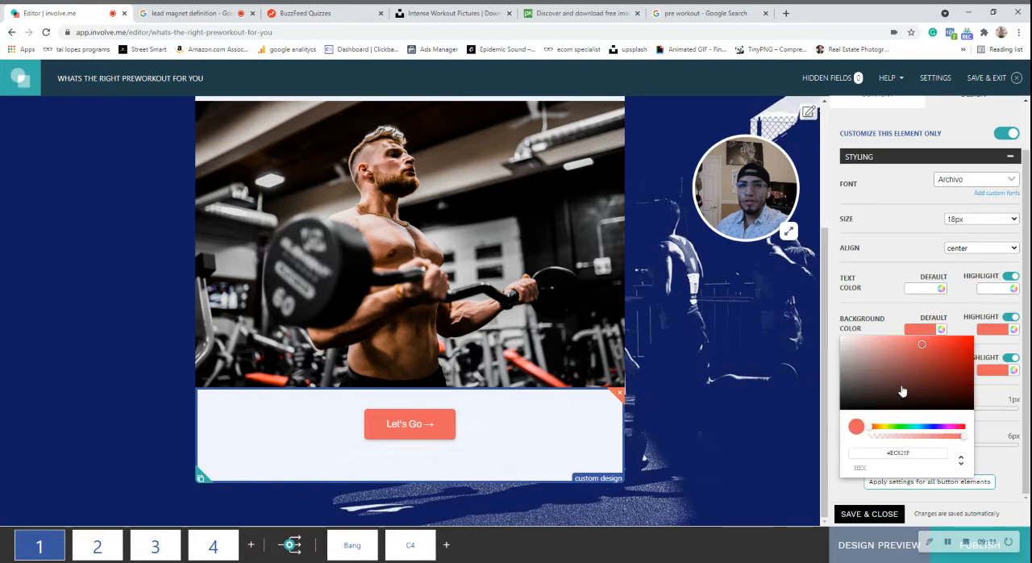
pyautogui.moveTo(870, 433); pyautogui.dragTo(934, 436)
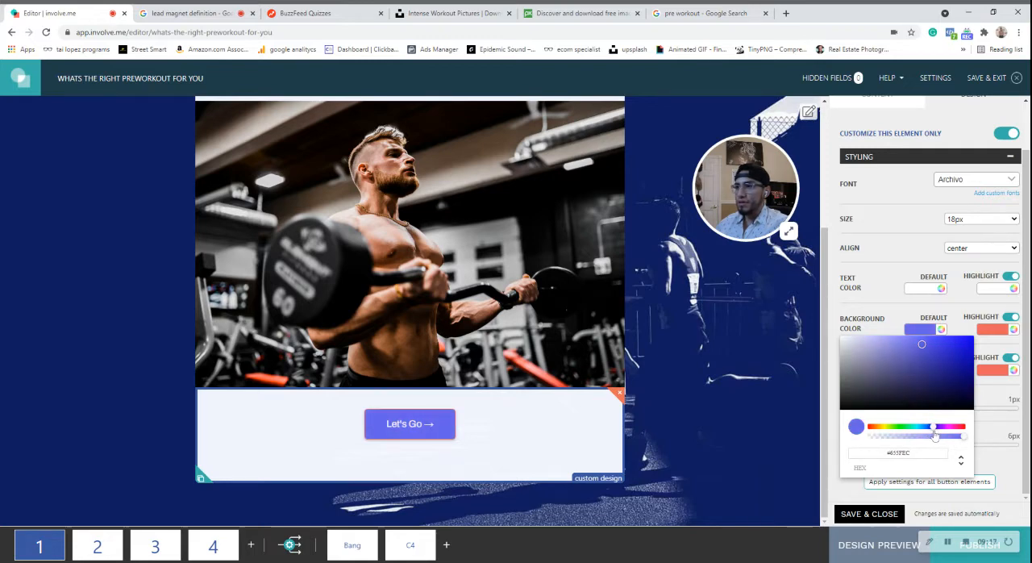
pyautogui.click(833, 440)
pyautogui.scroll(3, 568, 387)
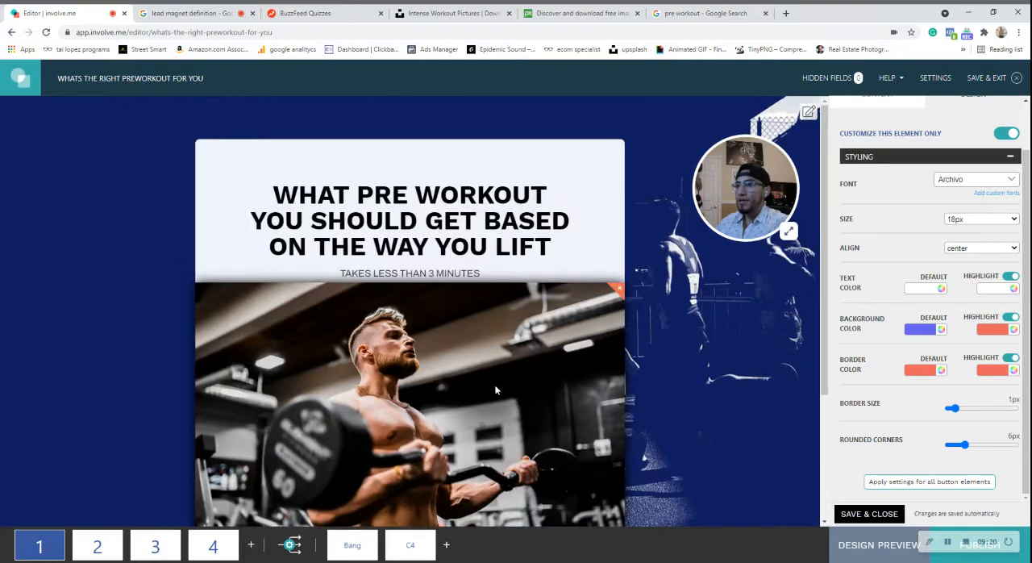
pyautogui.scroll(-3, 494, 357)
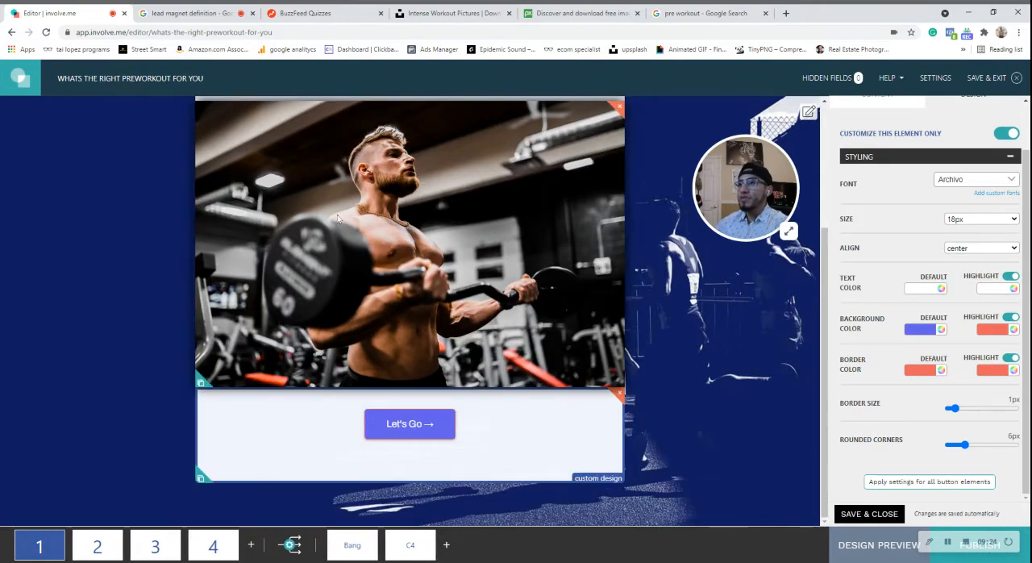
# Delete the "Feel" element above the shoe question on page 2.
pyautogui.moveTo(110, 548)
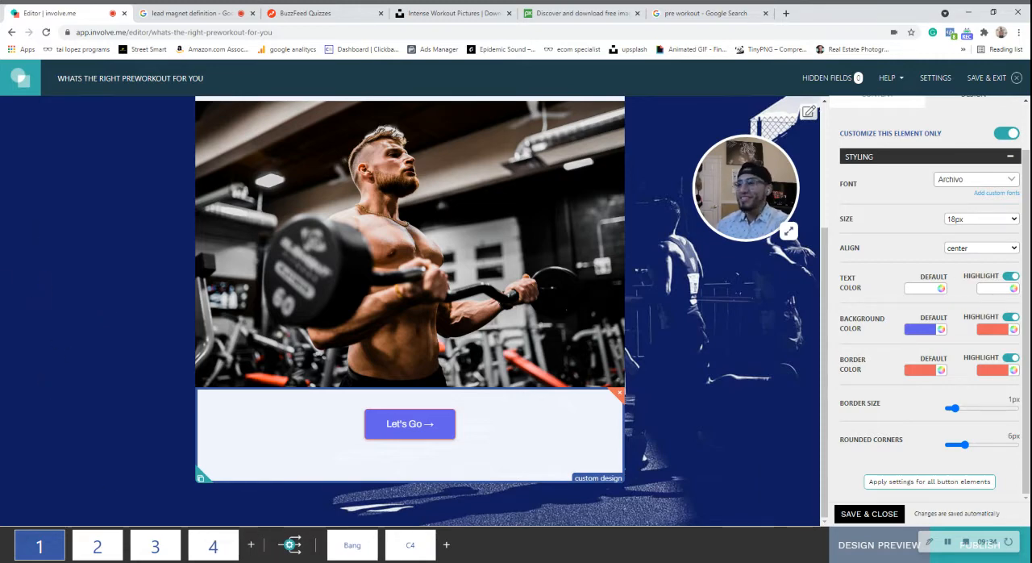
pyautogui.click(97, 546)
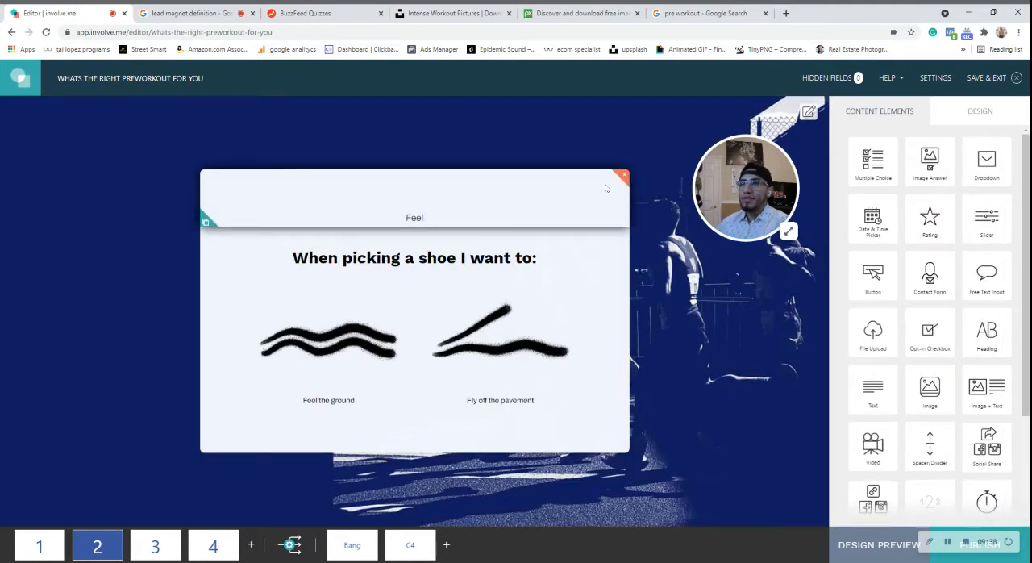
pyautogui.click(622, 175)
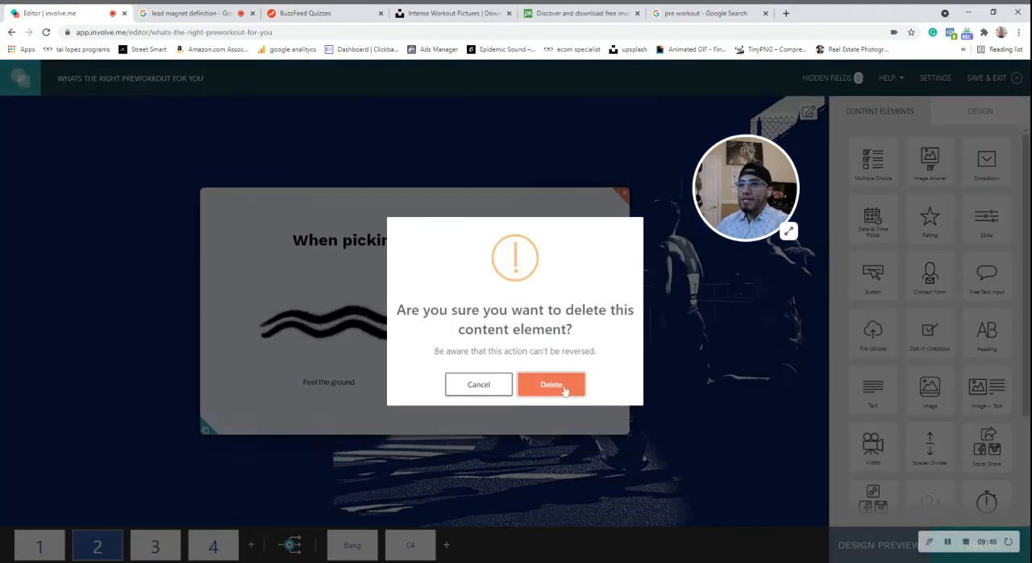
pyautogui.click(564, 385)
# Replace page 2's question text with "My bench press max is more than my squat".
pyautogui.click(574, 365)
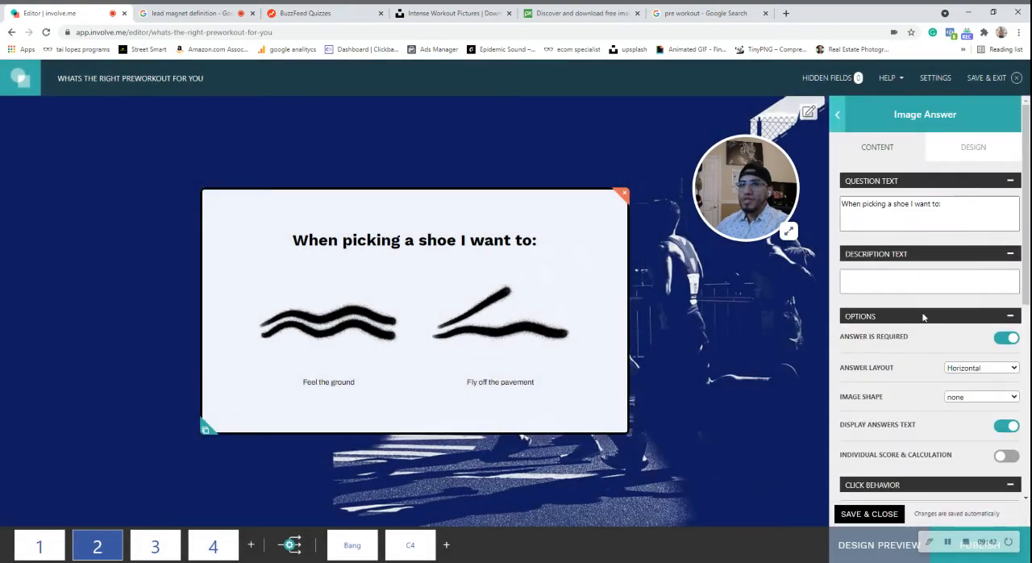
pyautogui.hotkey('ctrl', 'a')
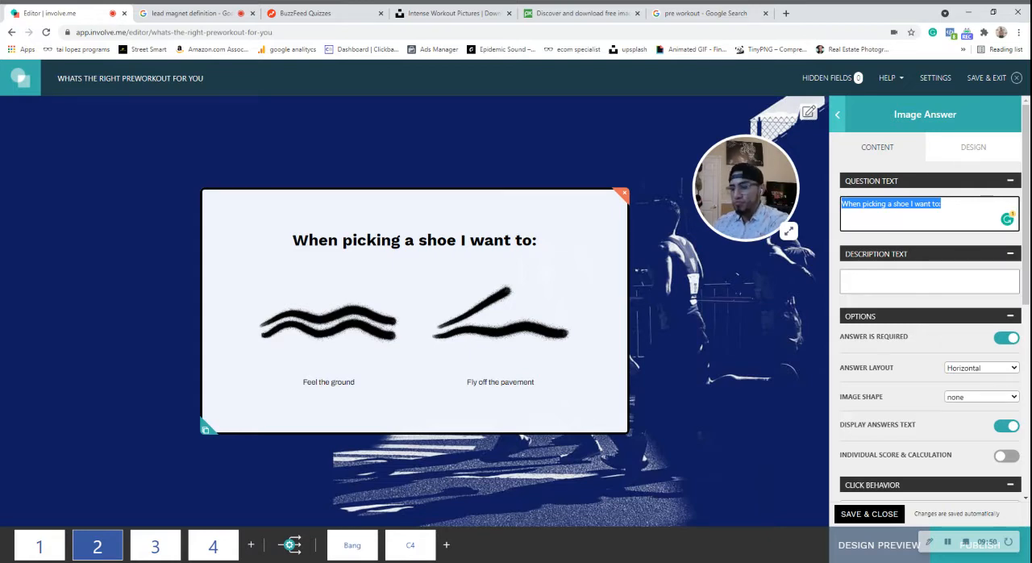
pyautogui.press('BackSpace')
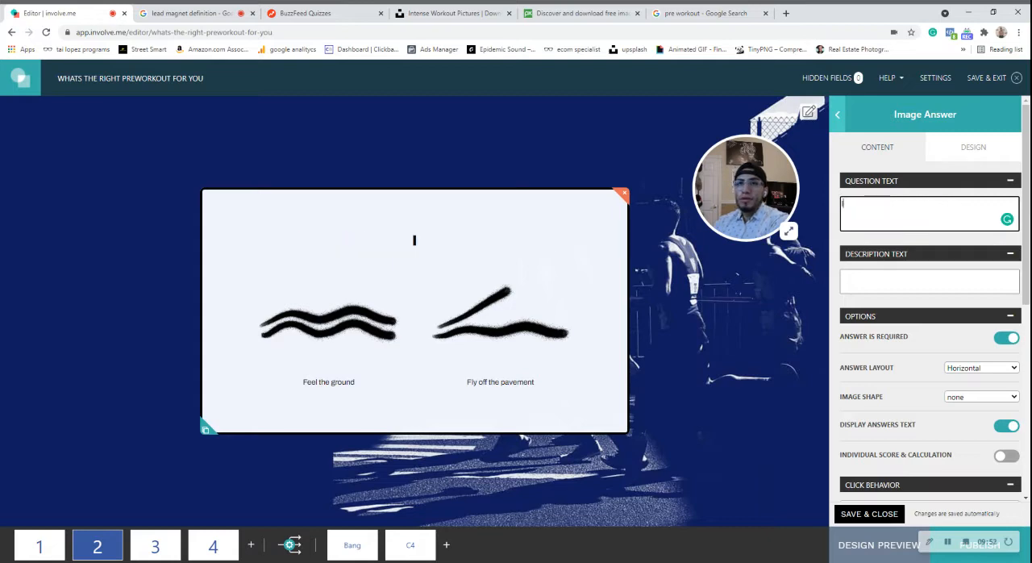
pyautogui.write('mY')
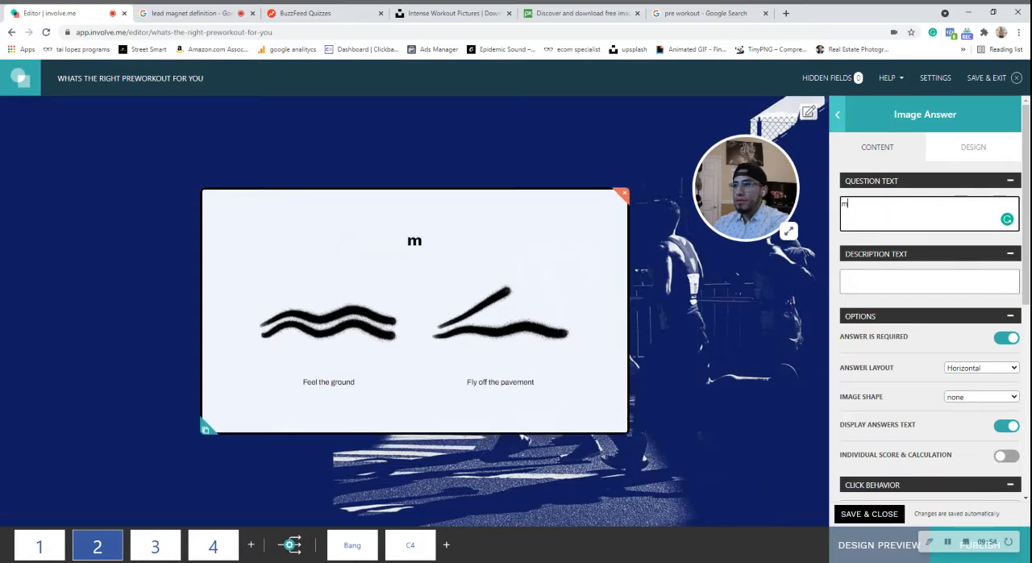
pyautogui.press('BackSpace')
pyautogui.press('BackSpace')
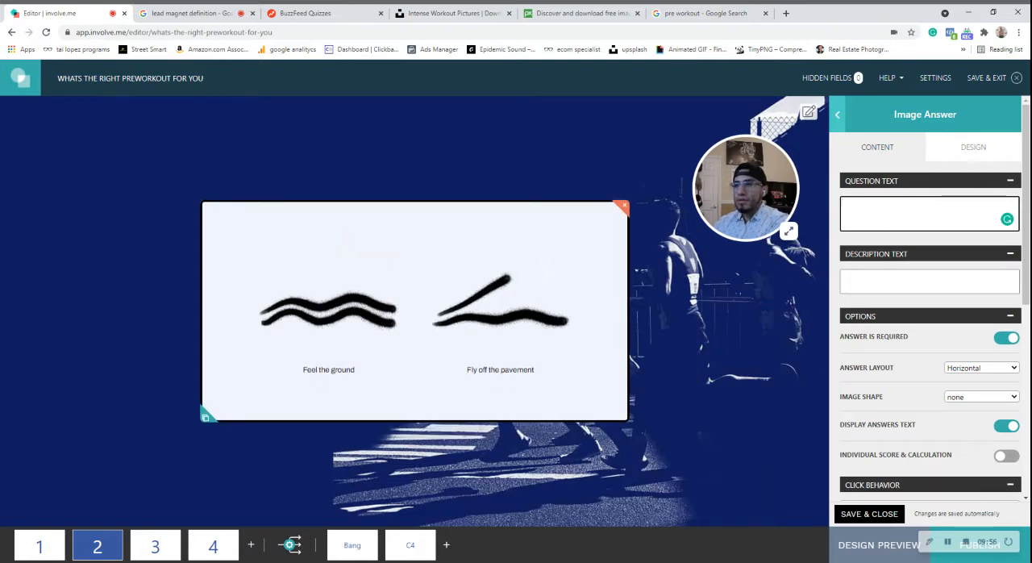
pyautogui.write('My b')
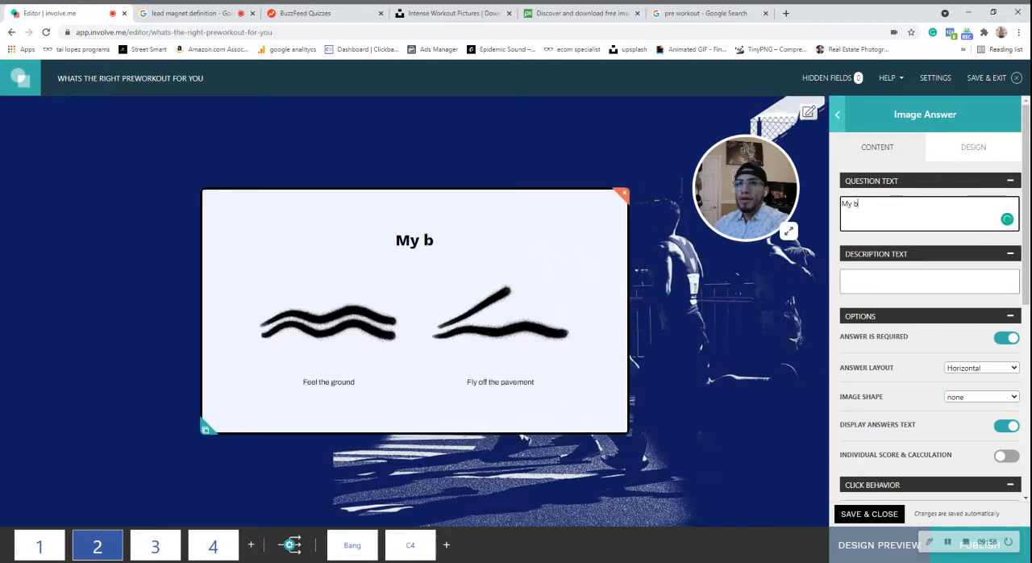
pyautogui.write('ench press i')
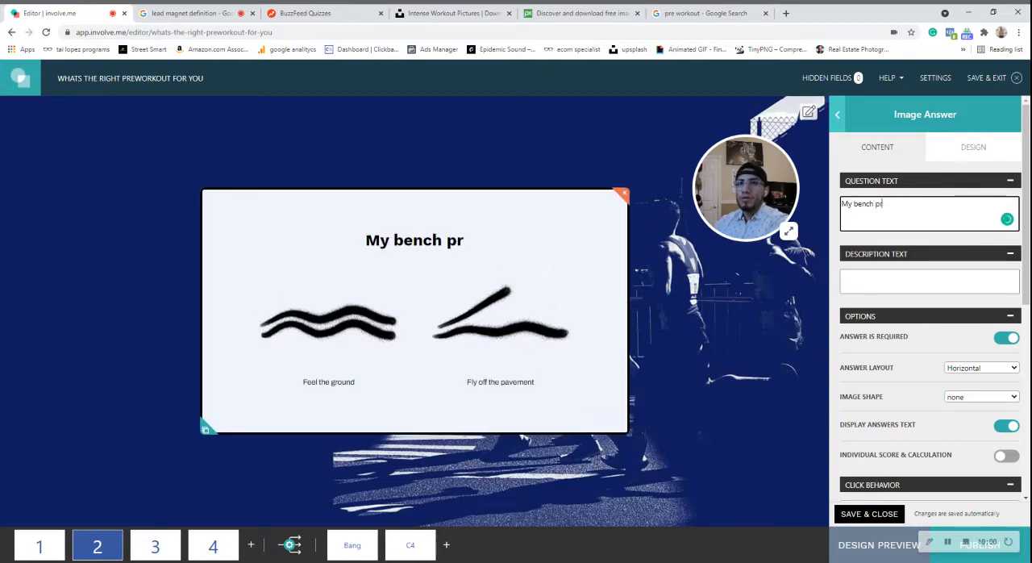
pyautogui.press('BackSpace')
pyautogui.press('BackSpace')
pyautogui.write('ma')
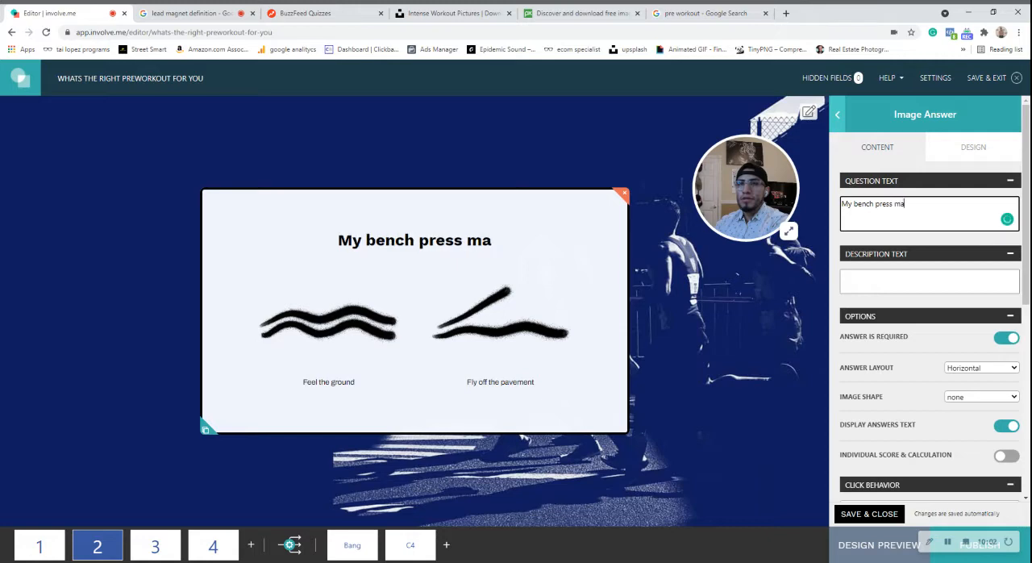
pyautogui.write('x is more that')
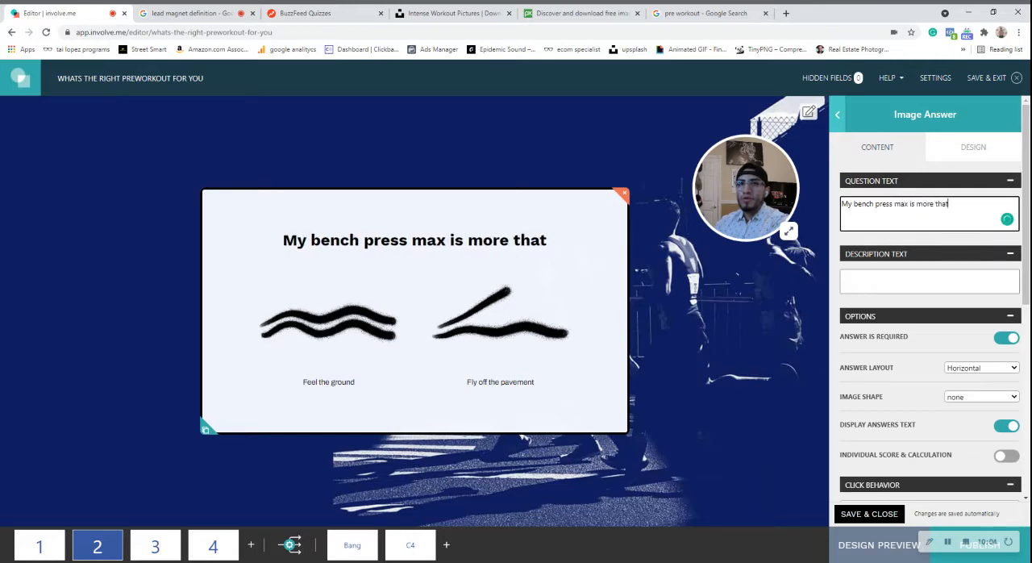
pyautogui.press('BackSpace')
pyautogui.write('n my a')
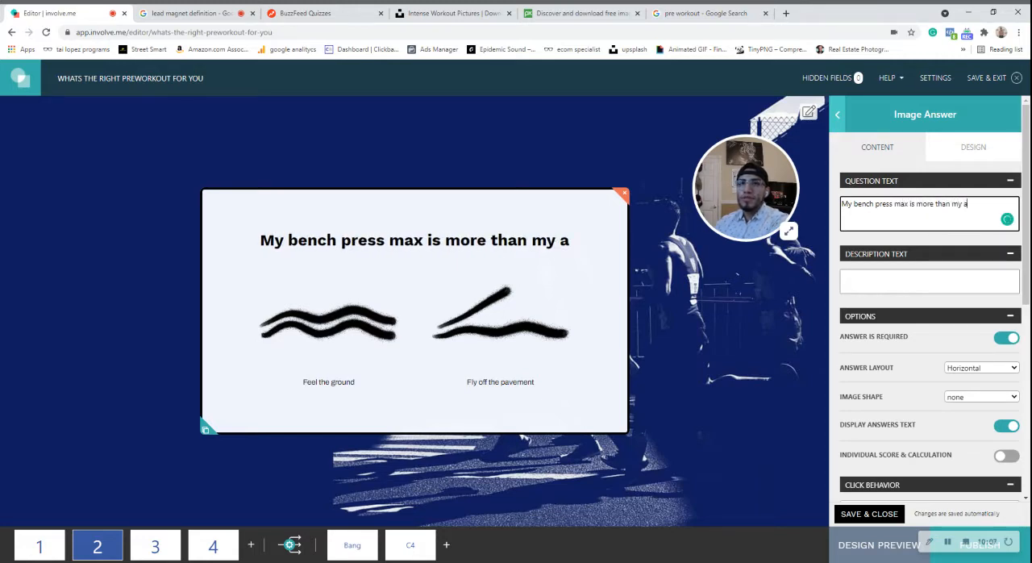
pyautogui.press('BackSpace')
pyautogui.write('sq')
pyautogui.press('BackSpace')
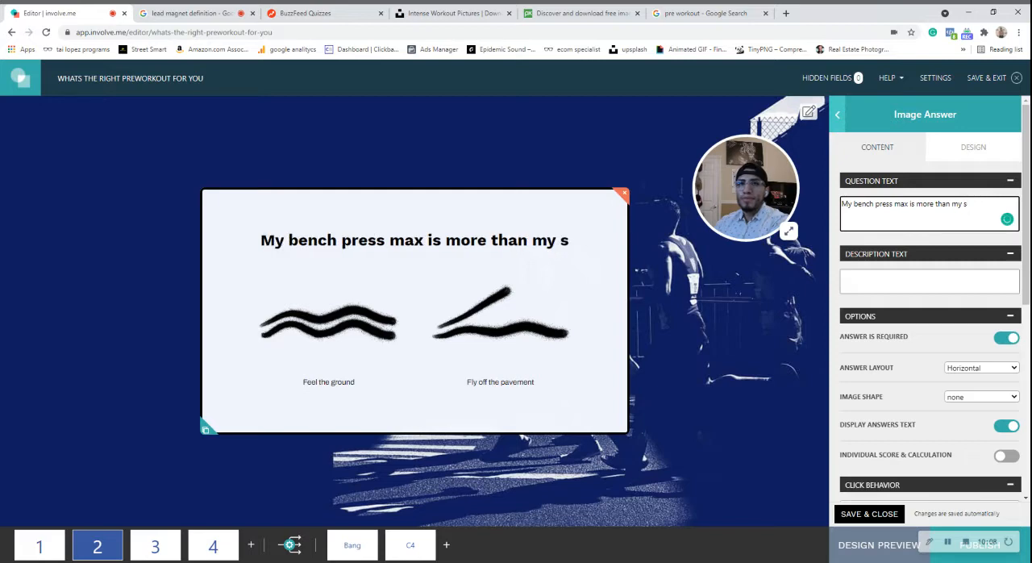
pyautogui.write('que')
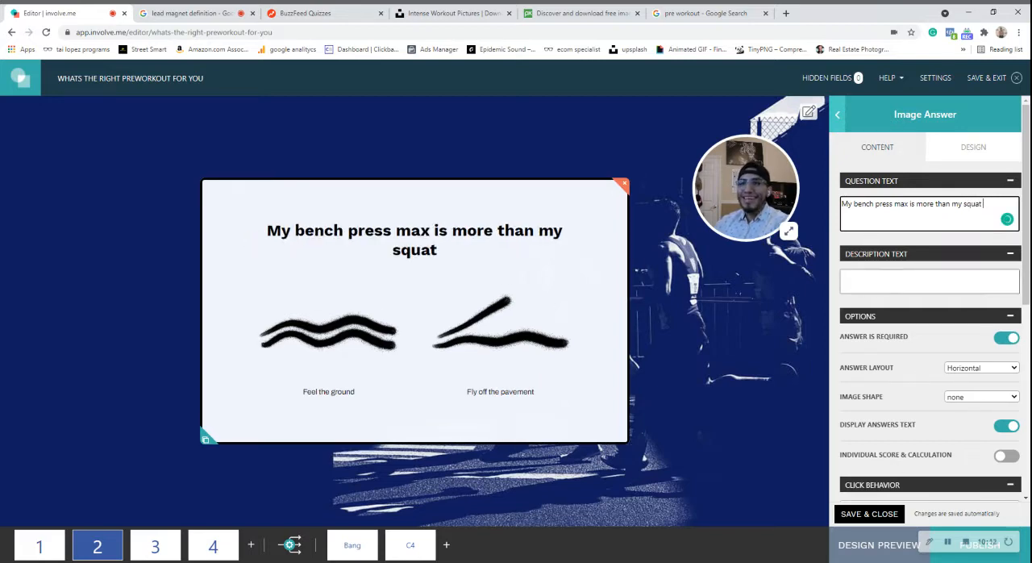
# Upload the green thumbs-up image for page 2's first answer and the red thumbs-down image for the second.
pyautogui.scroll(-4, 913, 316)
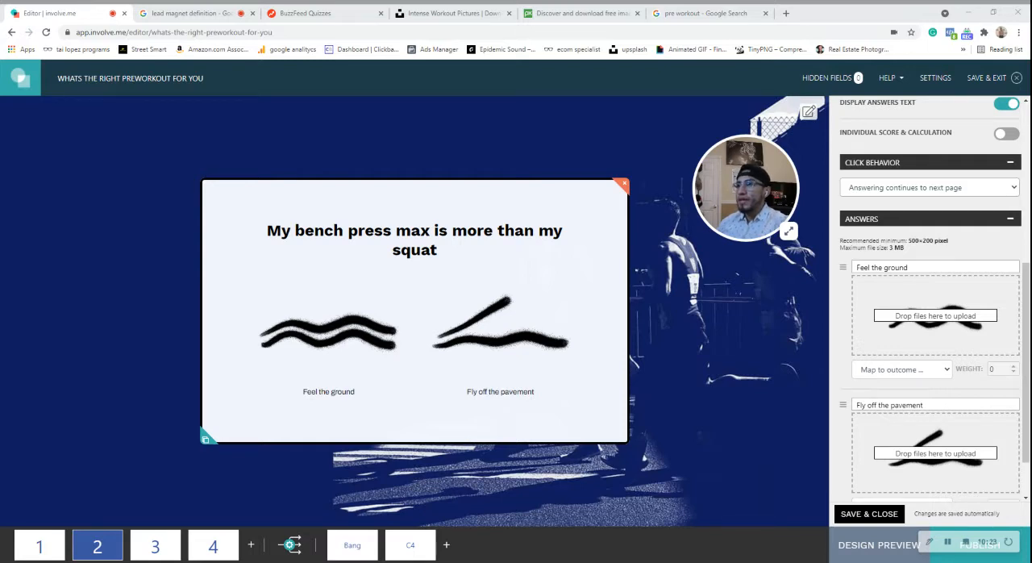
pyautogui.click(590, 352)
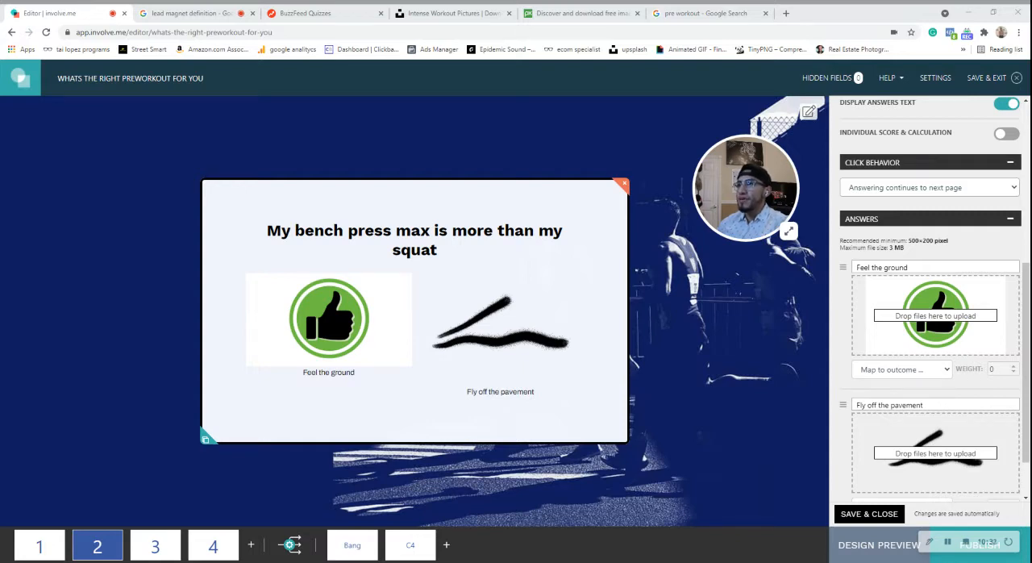
pyautogui.click(378, 354)
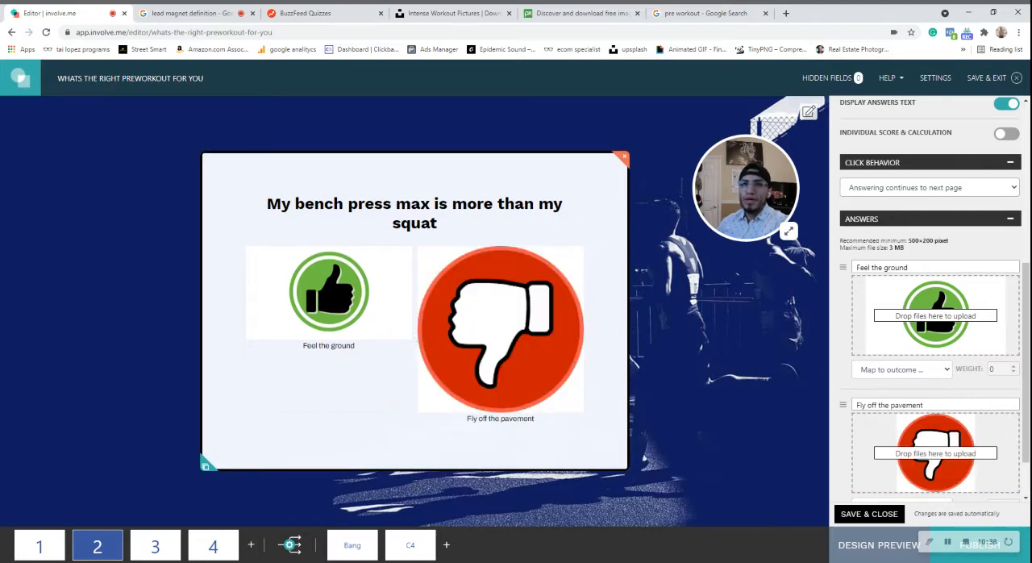
# Relabel page 2's two answers as "Aree" and "Disagree" and set the image shape to circle.
pyautogui.moveTo(909, 267); pyautogui.dragTo(820, 260)
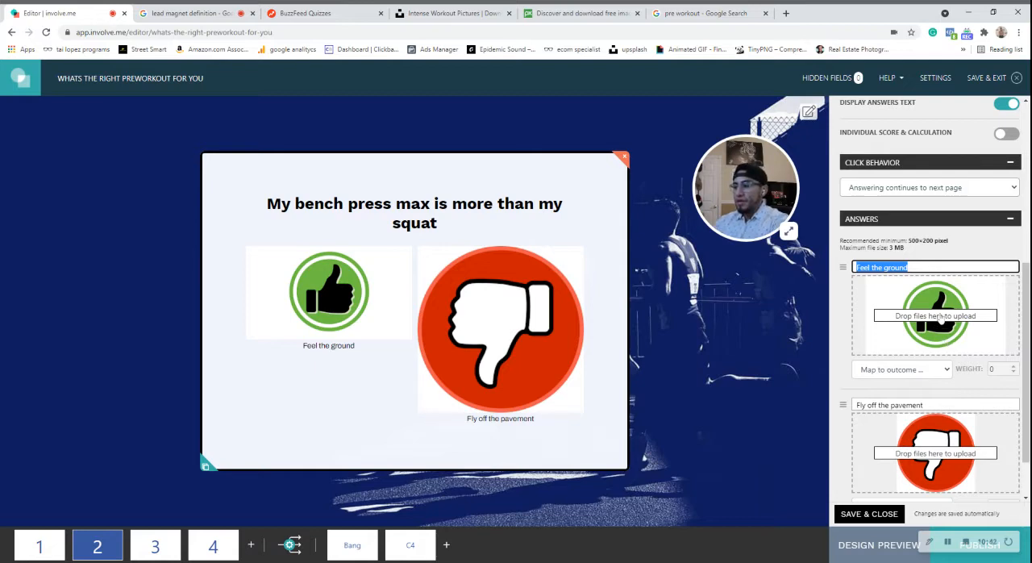
pyautogui.write('Aree')
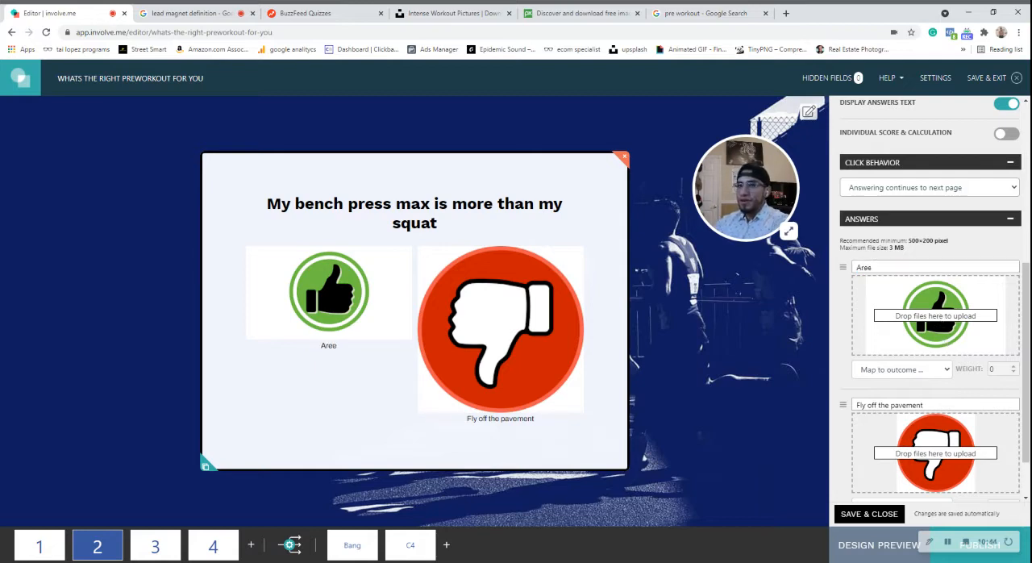
pyautogui.press('Tab')
pyautogui.press('Tab')
pyautogui.press('BackSpace')
pyautogui.write('D')
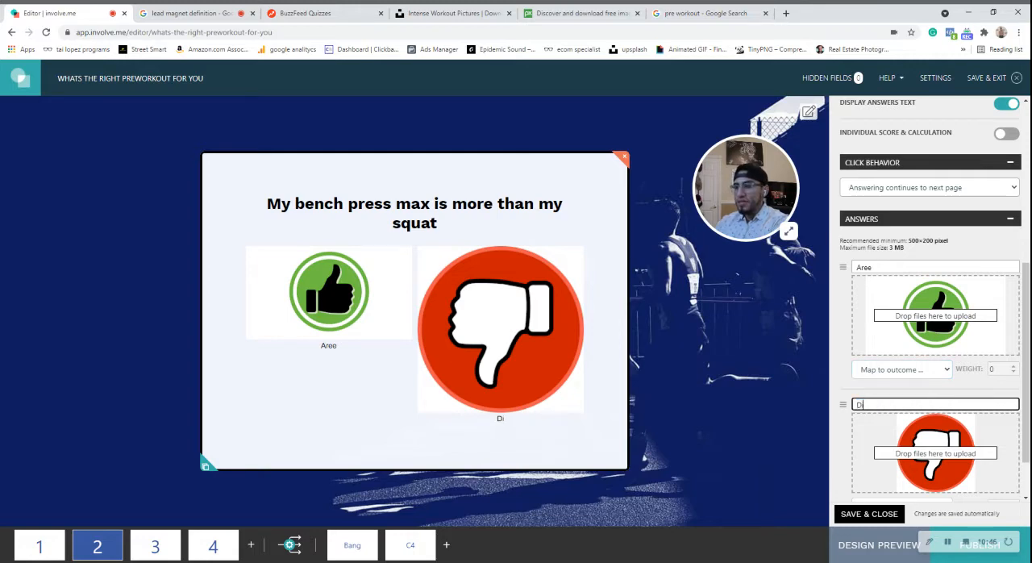
pyautogui.write('isagree')
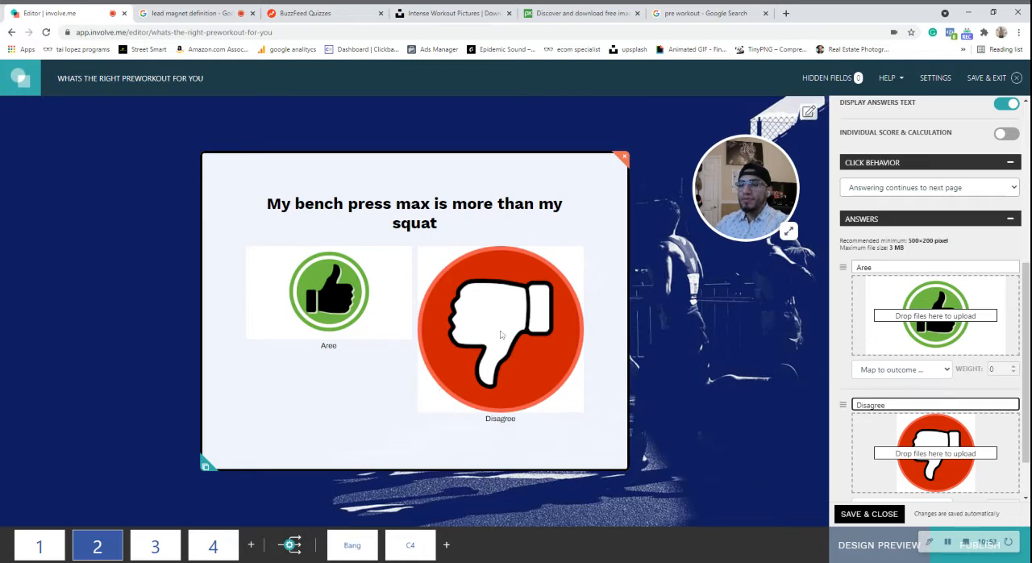
pyautogui.scroll(3, 957, 413)
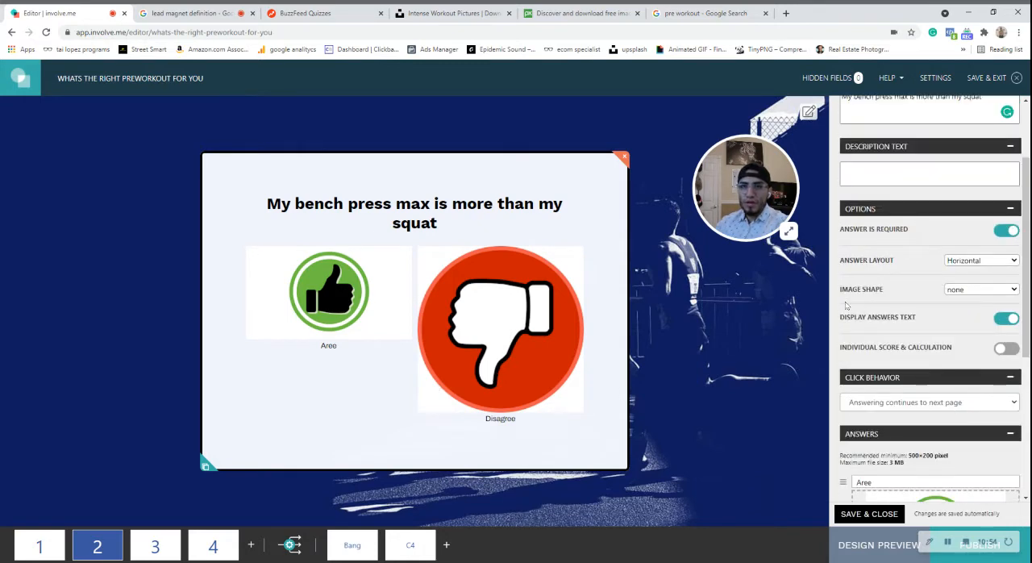
pyautogui.click(982, 303)
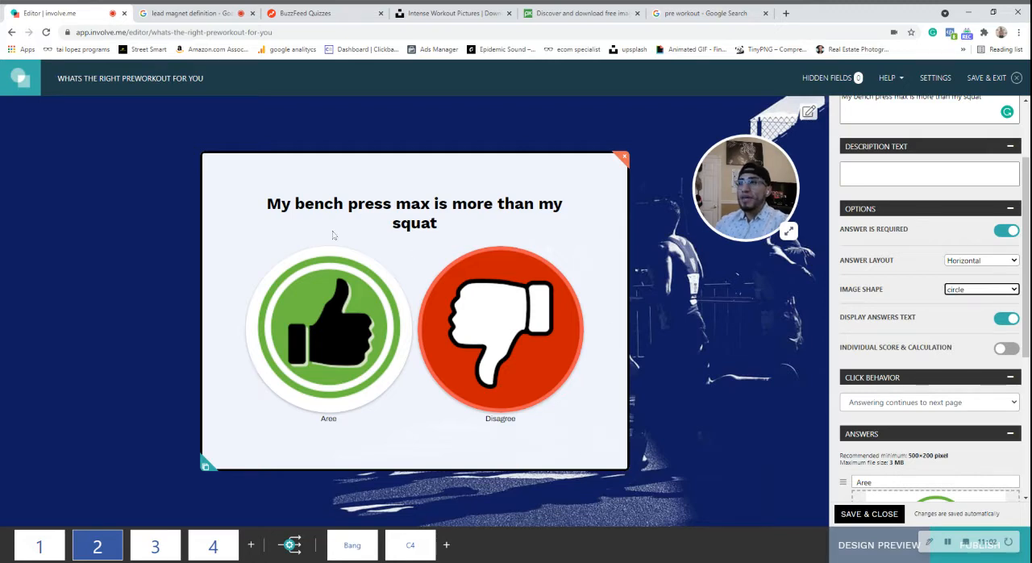
# Delete the "Soul" element above the question on page 3.
pyautogui.click(156, 547)
pyautogui.click(410, 273)
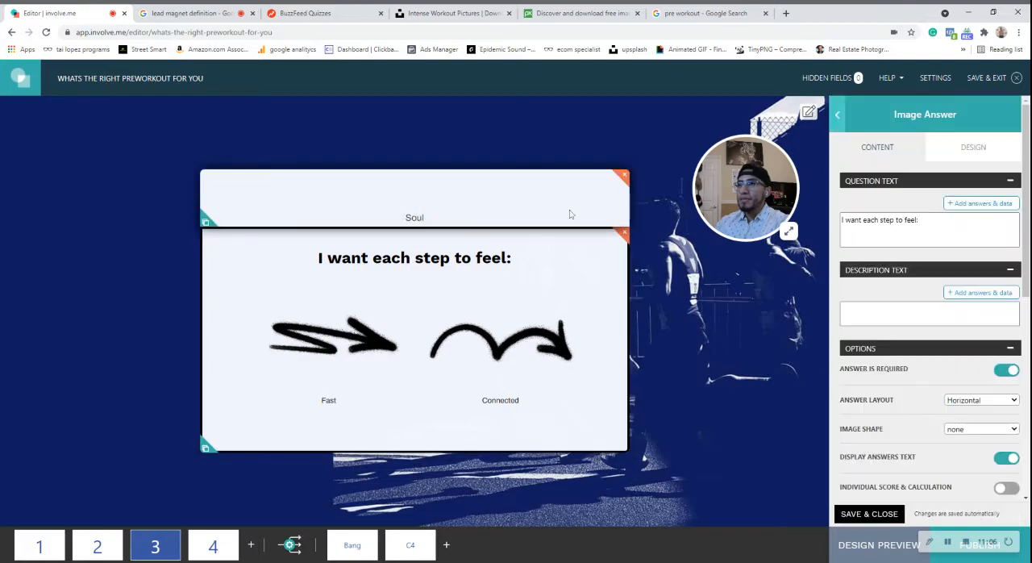
pyautogui.click(622, 176)
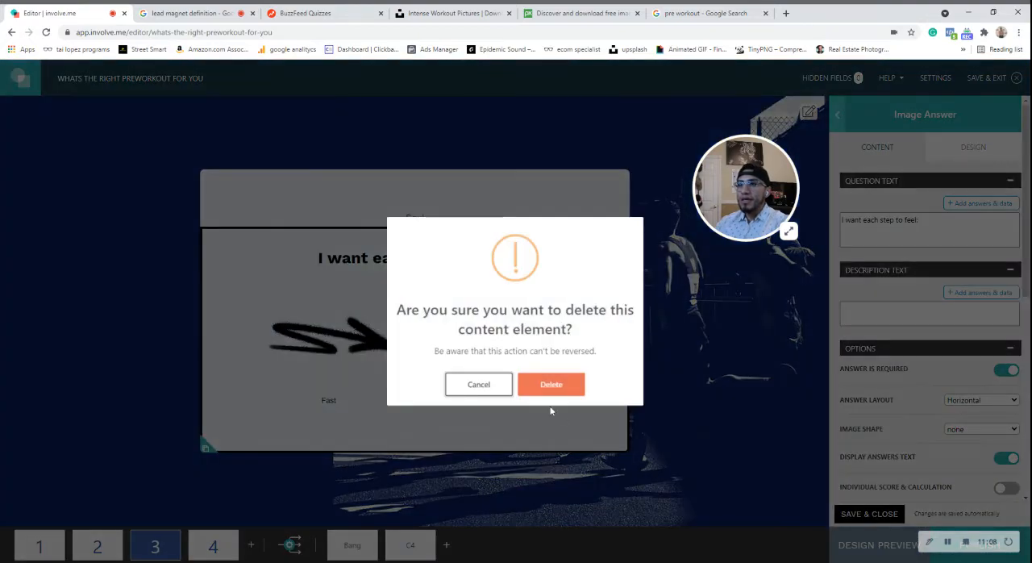
pyautogui.click(550, 385)
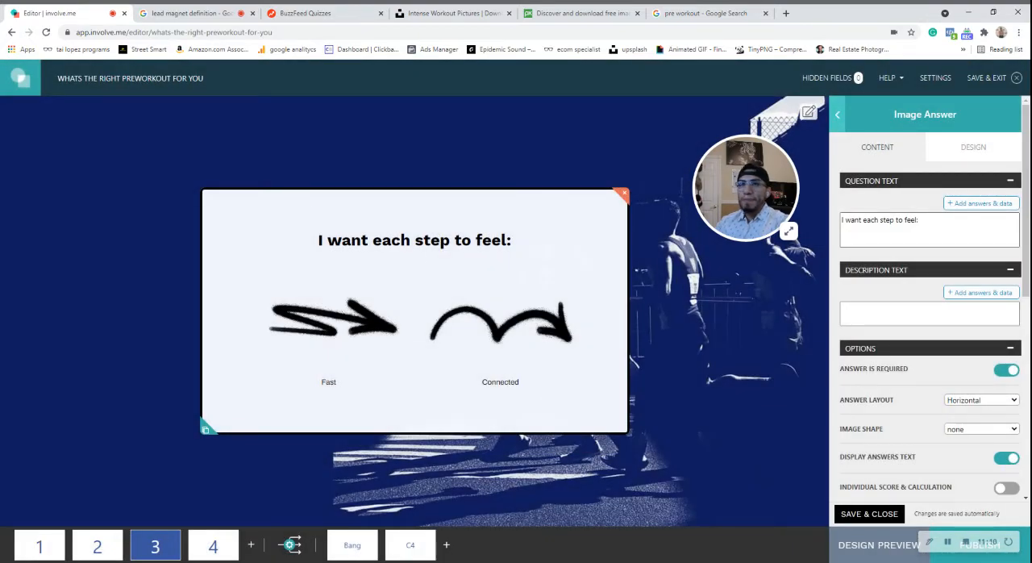
# Replace page 3's question text with "I usually lift first thing in the morning".
pyautogui.moveTo(919, 219); pyautogui.dragTo(835, 219)
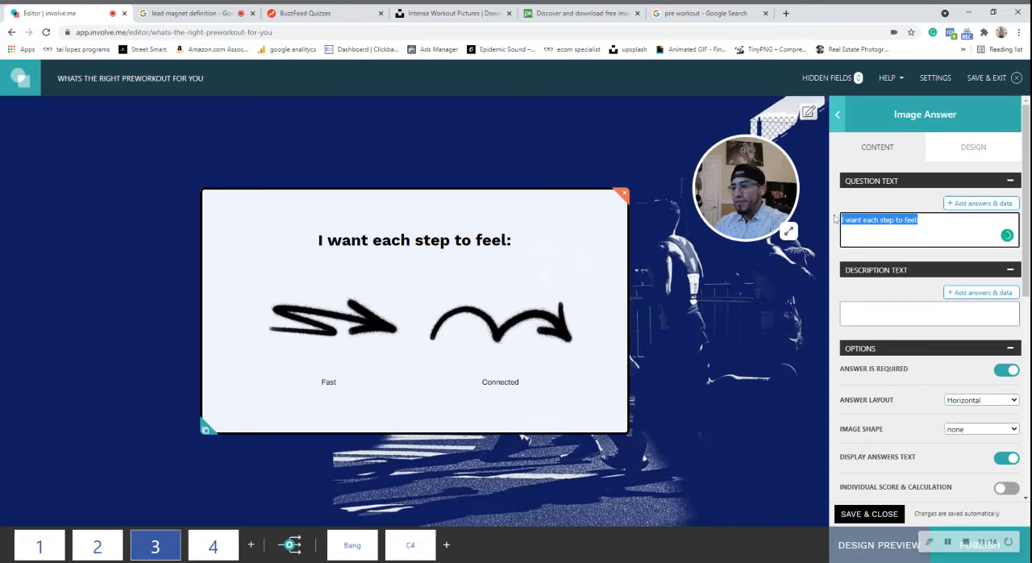
pyautogui.write('My')
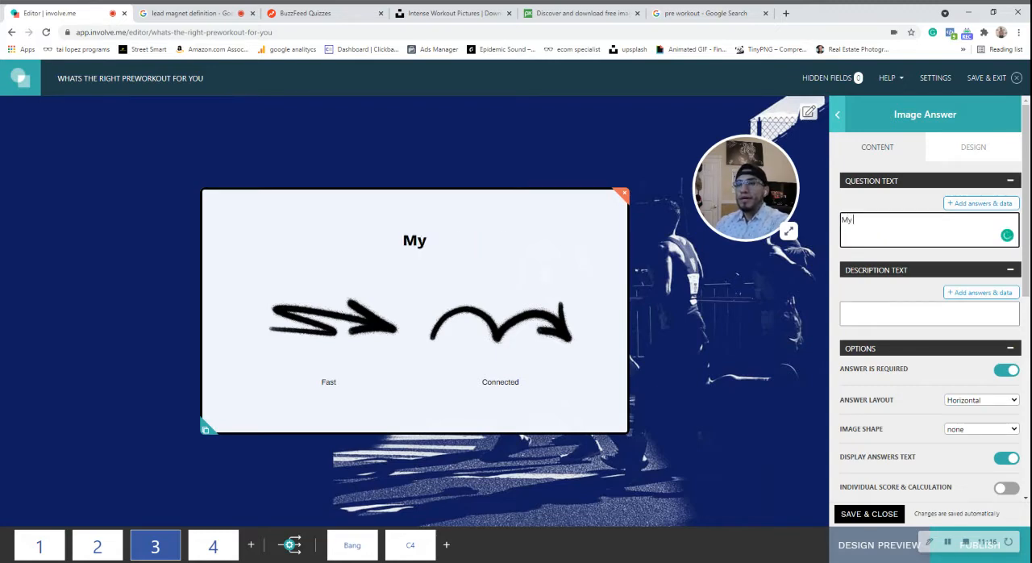
pyautogui.press('BackSpace')
pyautogui.press('BackSpace')
pyautogui.write('i')
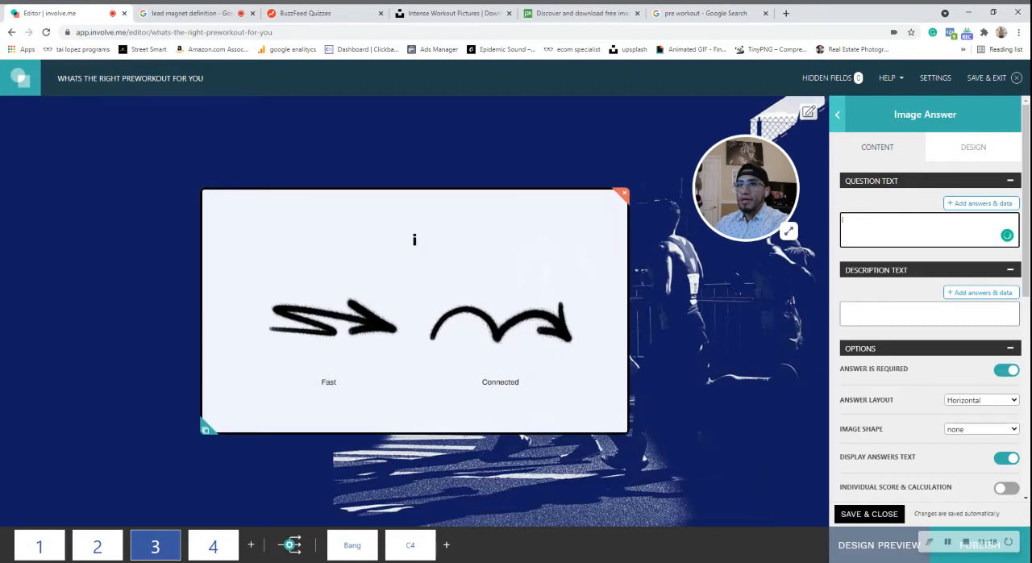
pyautogui.press('BackSpace')
pyautogui.write('I usually')
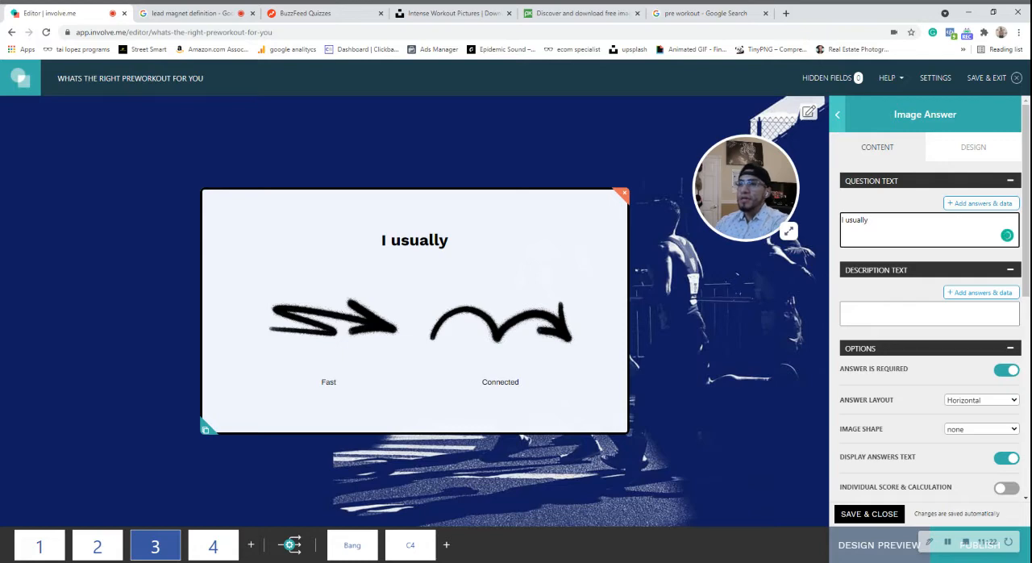
pyautogui.write(' wok')
pyautogui.press('BackSpace')
pyautogui.write('rkout')
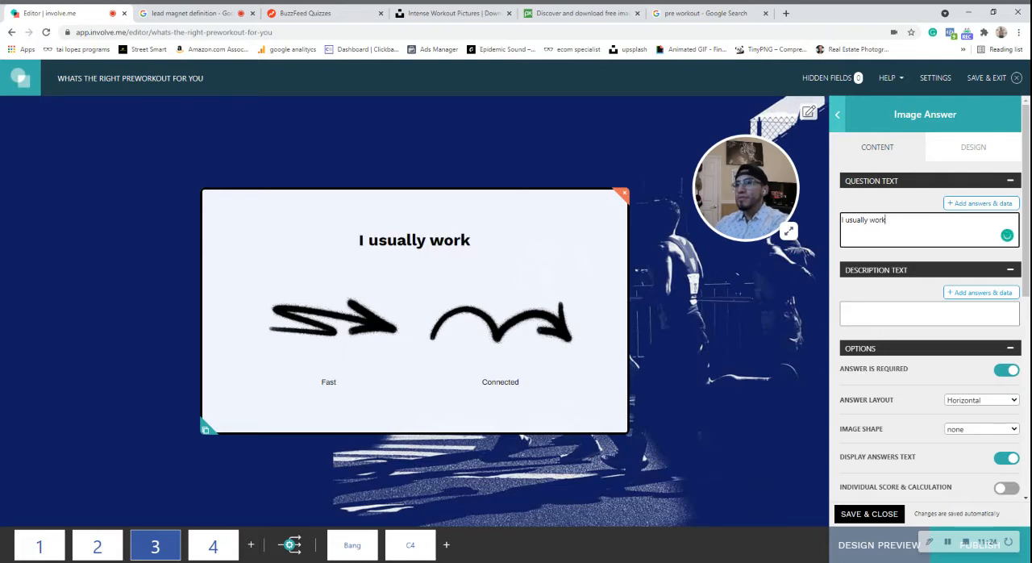
pyautogui.press('BackSpace')
pyautogui.press('BackSpace')
pyautogui.press('BackSpace')
pyautogui.press('BackSpace')
pyautogui.press('BackSpace')
pyautogui.press('BackSpace')
pyautogui.press('BackSpace')
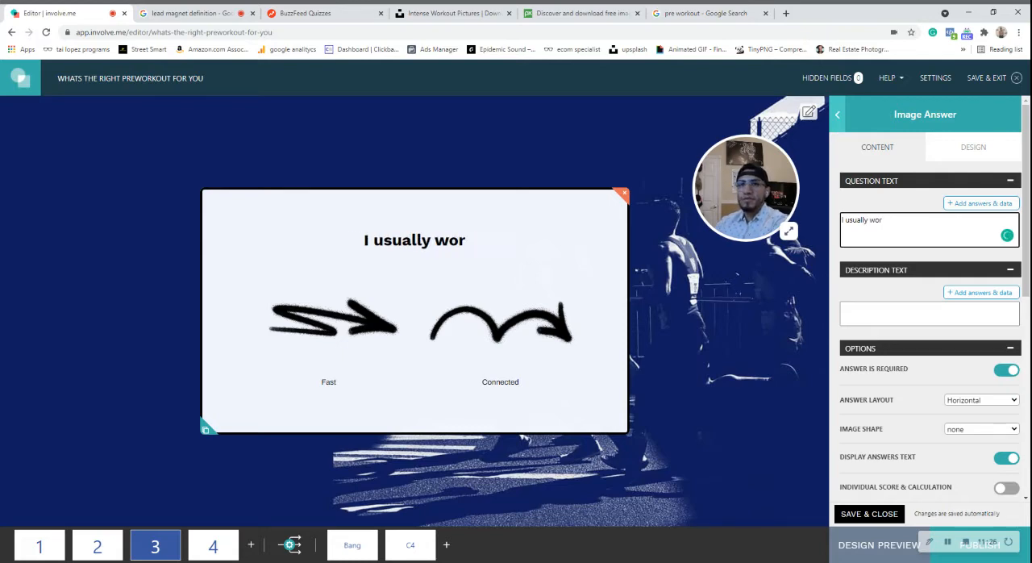
pyautogui.write('lift')
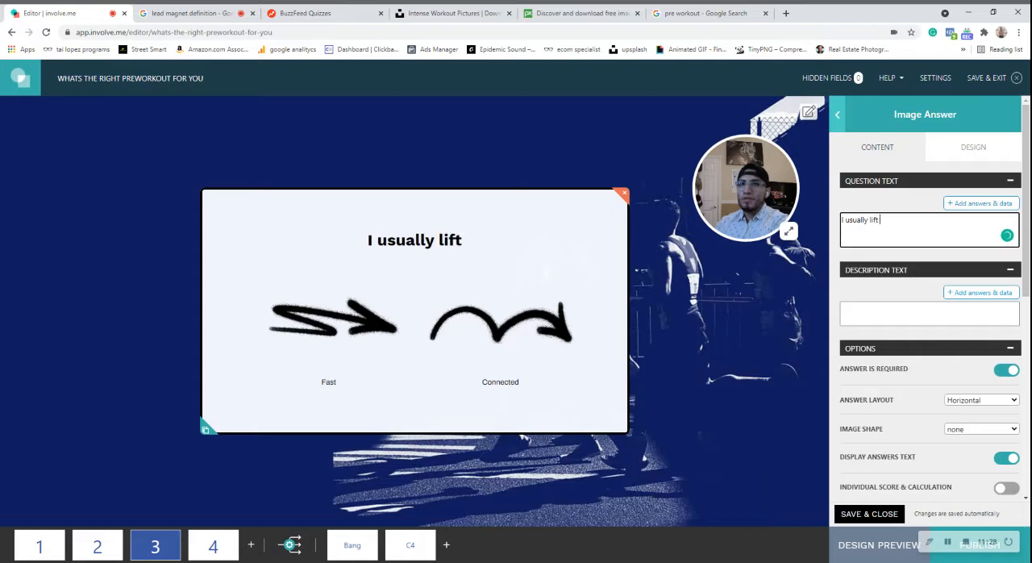
pyautogui.write(' first thing in the mor')
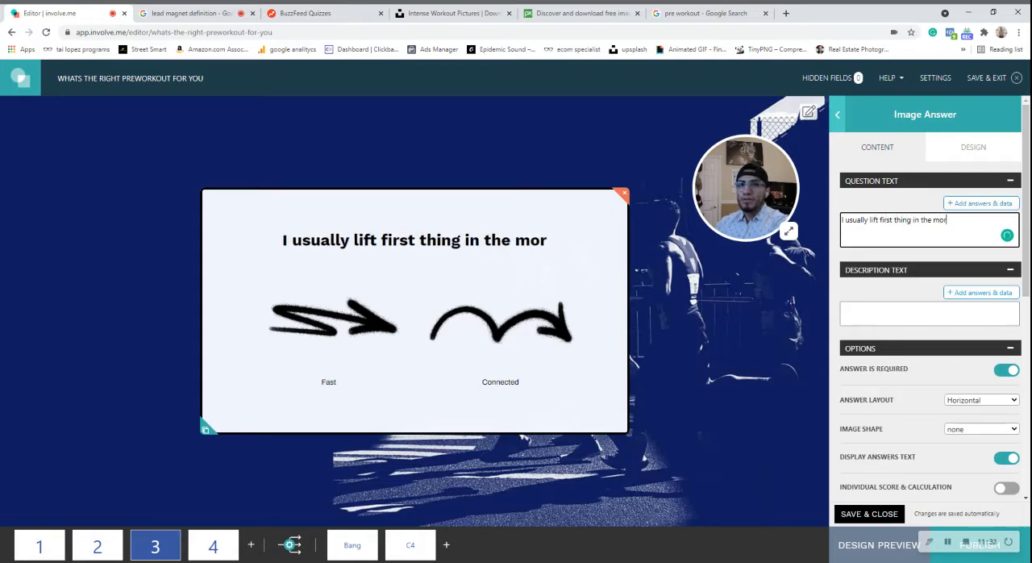
pyautogui.write('ning')
# Set the image shape of page 3's answers to circle.
pyautogui.scroll(-5, 929, 253)
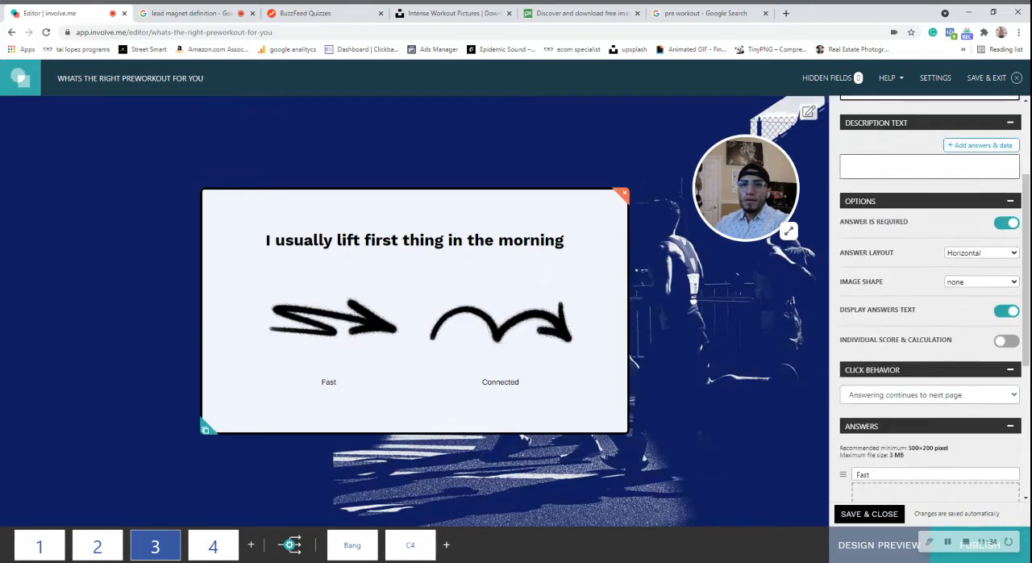
pyautogui.scroll(3, 929, 253)
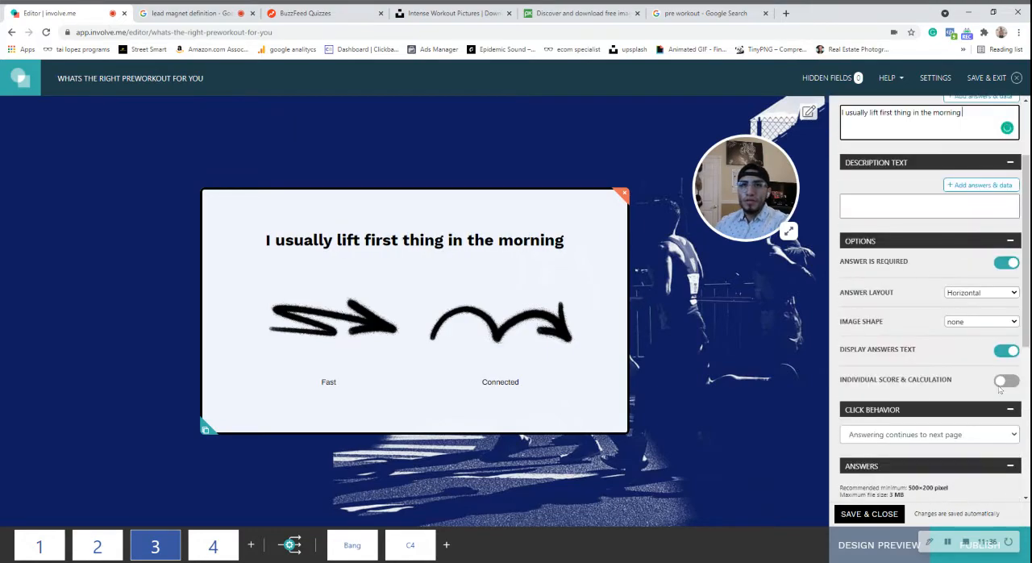
pyautogui.click(975, 321)
pyautogui.click(974, 337)
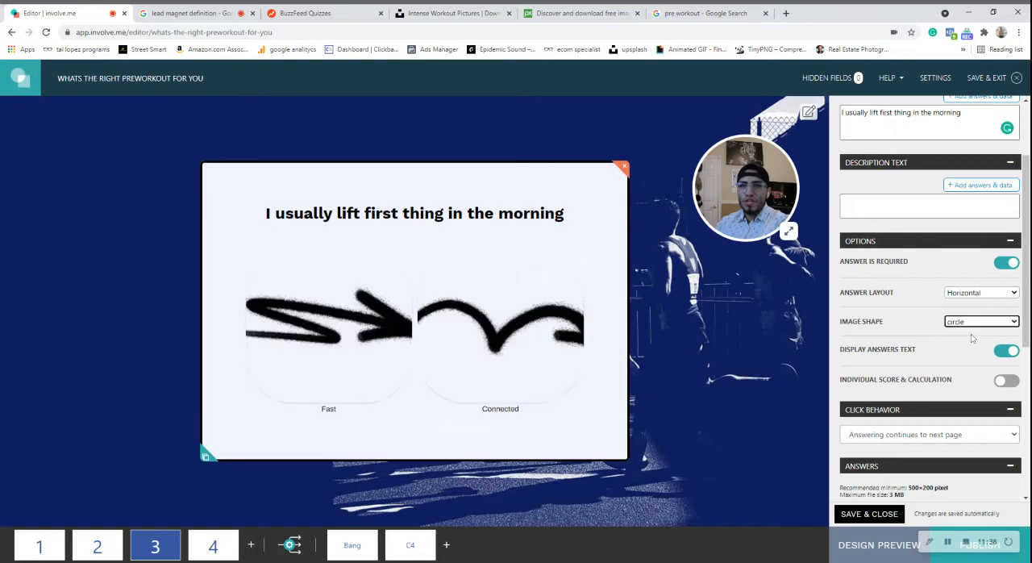
# Upload the green thumbs-up image for page 3's first answer and the red thumbs-down image for the second.
pyautogui.scroll(-2, 925, 402)
pyautogui.scroll(-2, 924, 402)
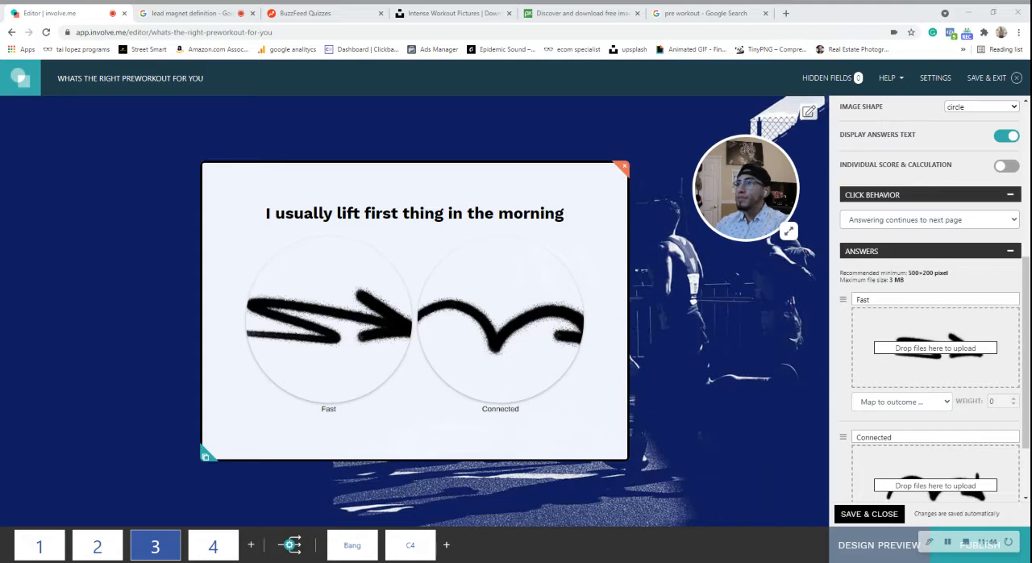
pyautogui.doubleClick(511, 348)
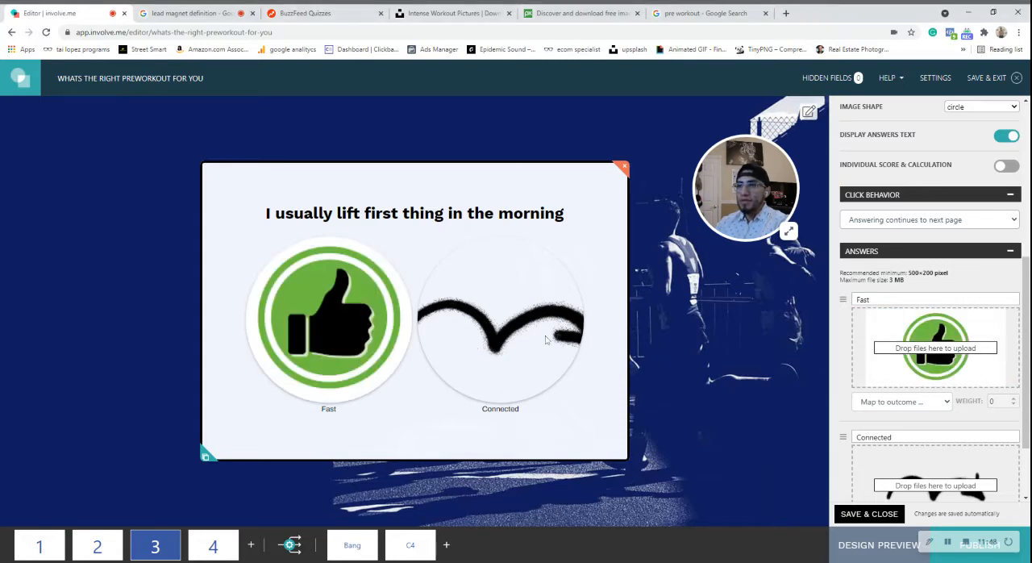
pyautogui.scroll(-2, 933, 390)
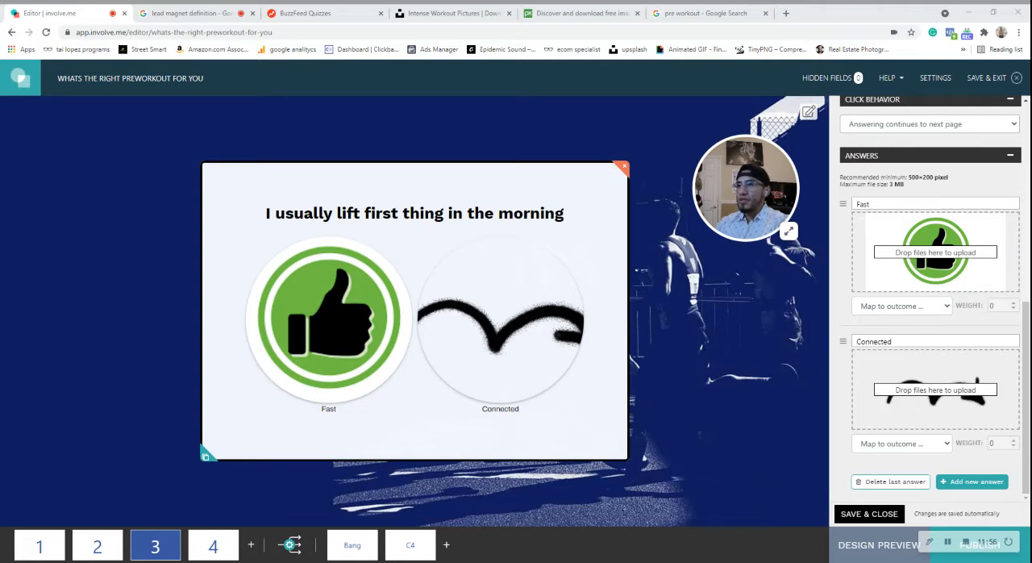
pyautogui.click(432, 376)
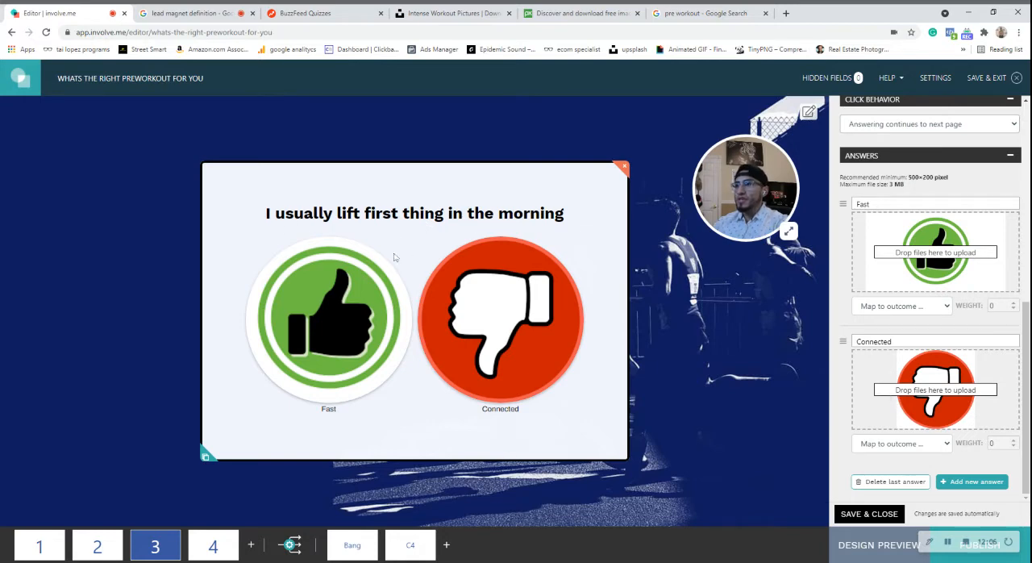
# On page 2, map the "Aree" answer to the C4 outcome and the "Disagree" answer to Bang.
pyautogui.moveTo(101, 551)
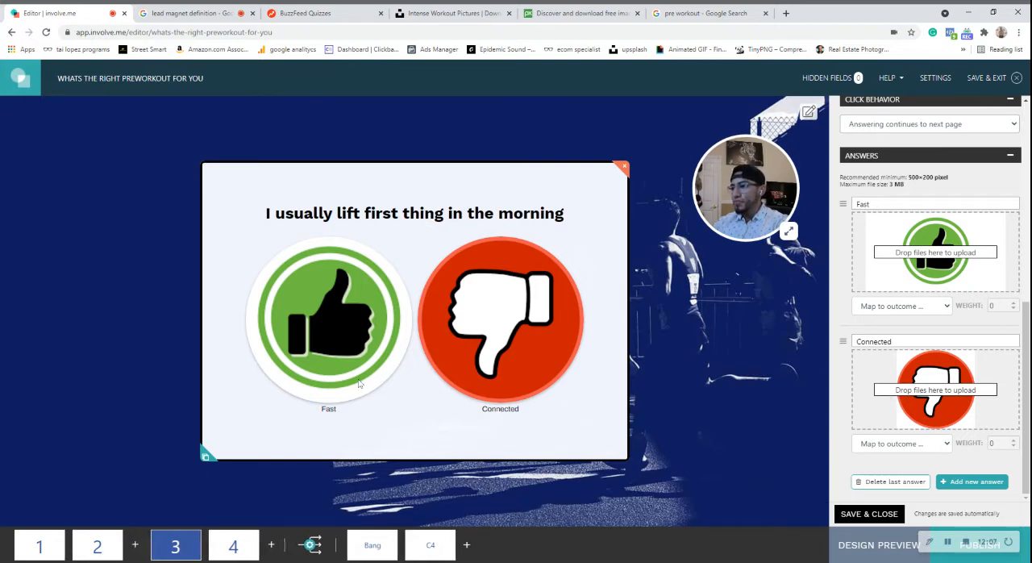
pyautogui.click(100, 548)
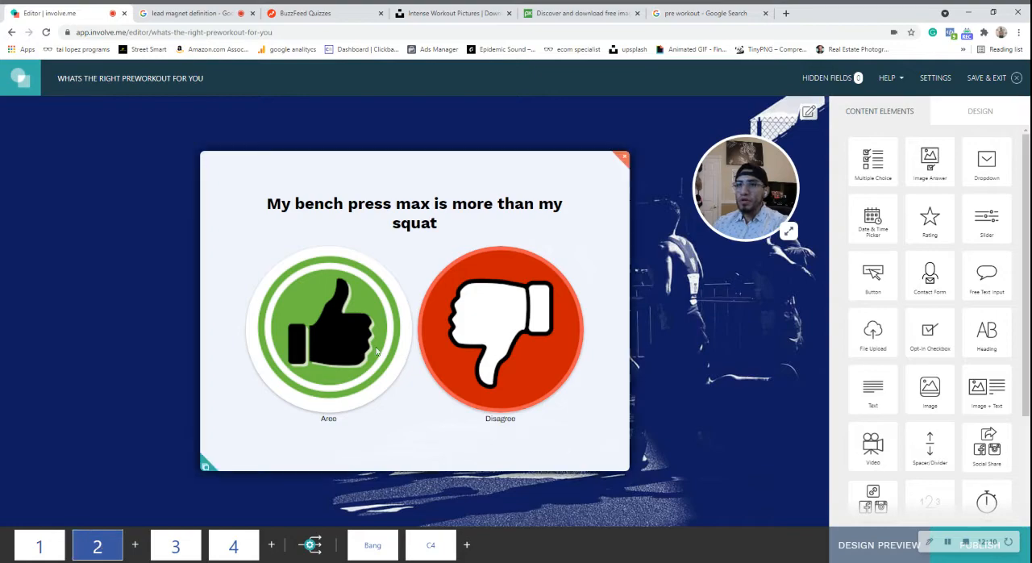
pyautogui.click(386, 320)
pyautogui.scroll(-3, 1010, 320)
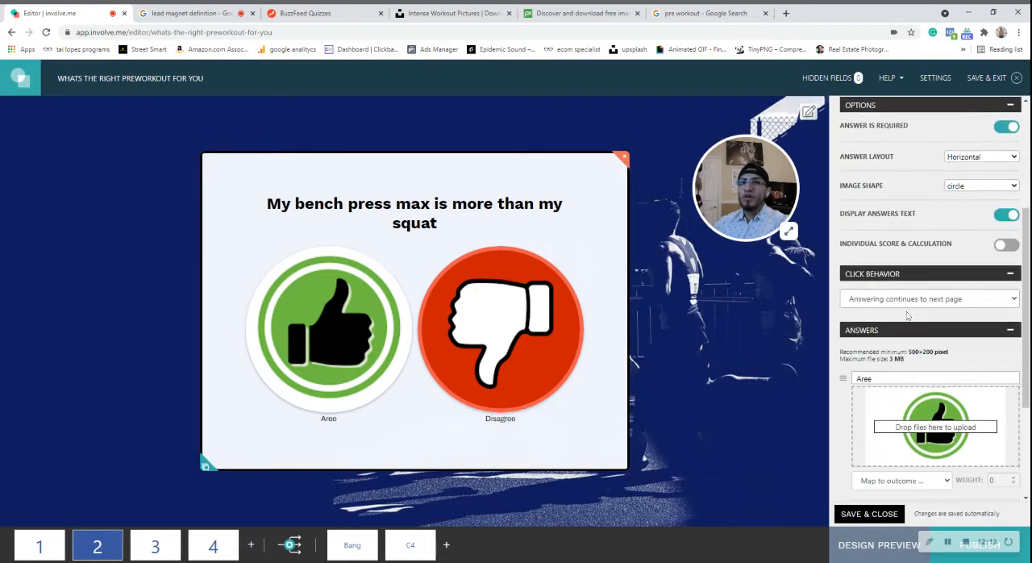
pyautogui.scroll(-2, 925, 278)
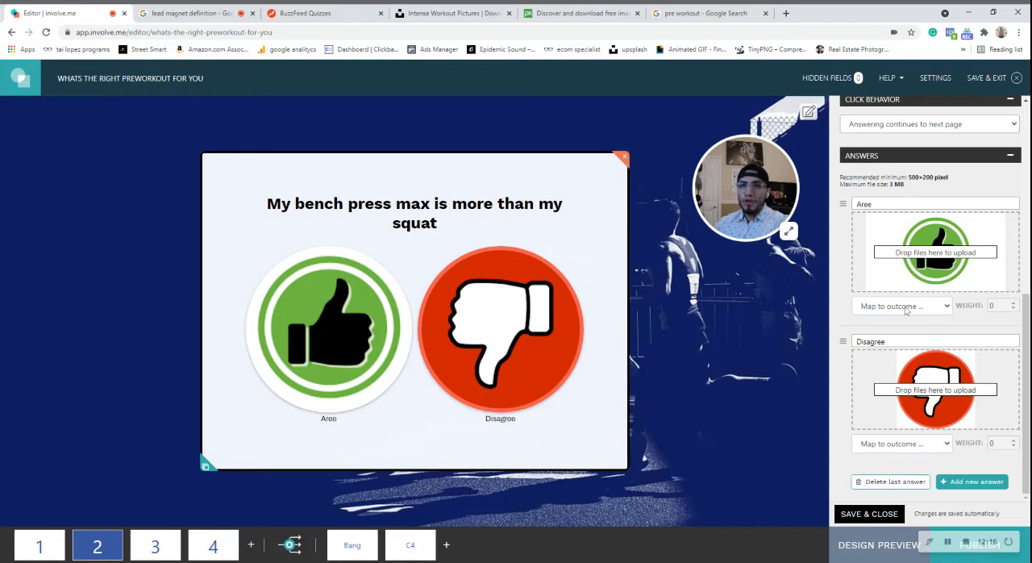
pyautogui.click(909, 310)
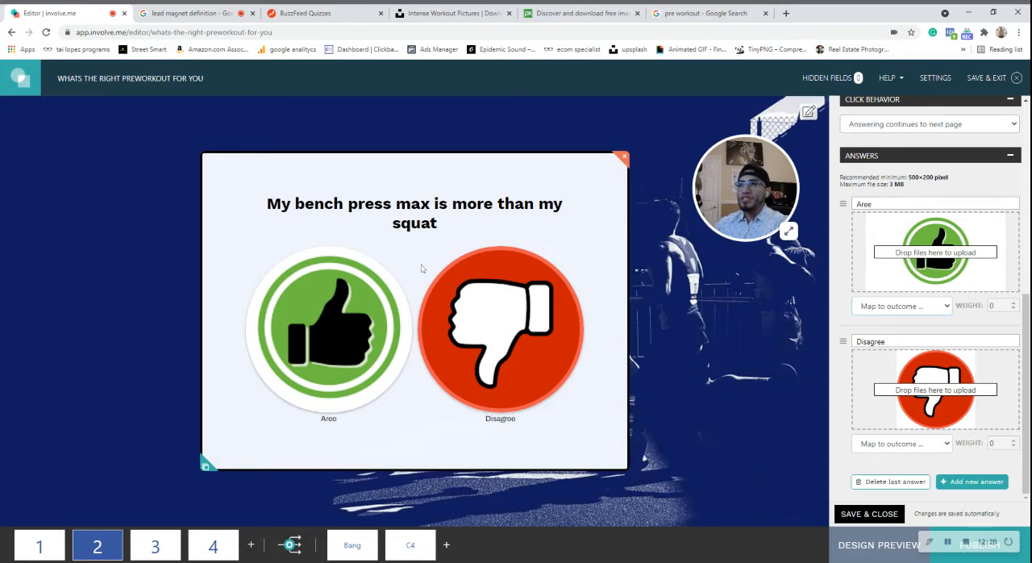
pyautogui.click(872, 355)
pyautogui.scroll(-1, 907, 314)
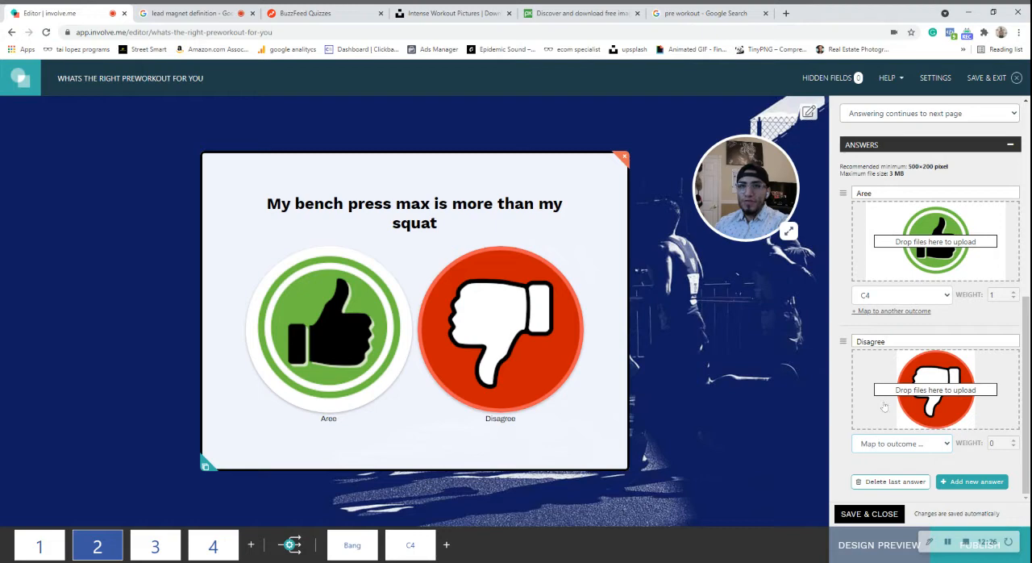
pyautogui.click(899, 459)
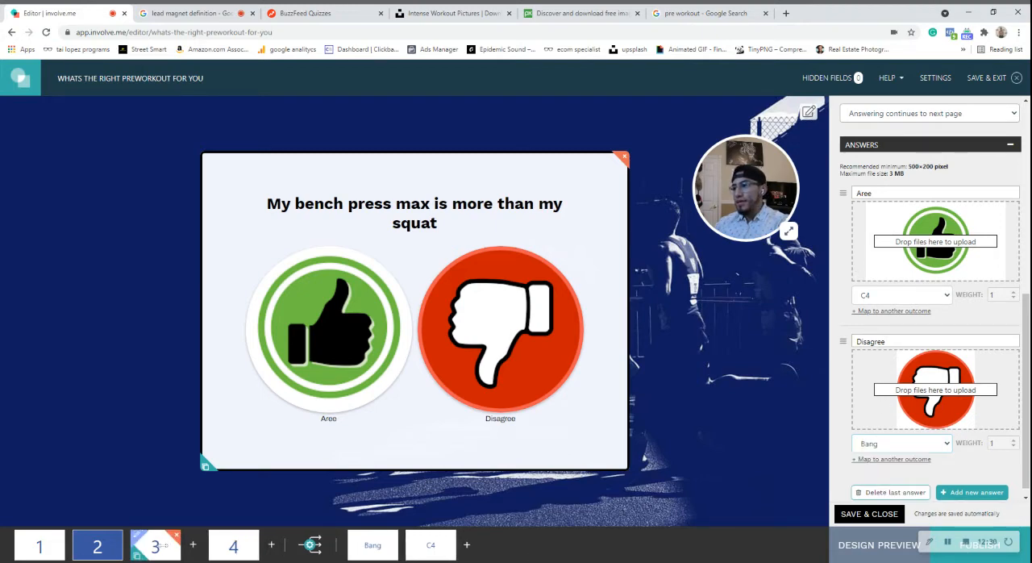
# On page 3, map the thumbs-up answer to the C4 outcome and the thumbs-down answer to Bang.
pyautogui.click(155, 548)
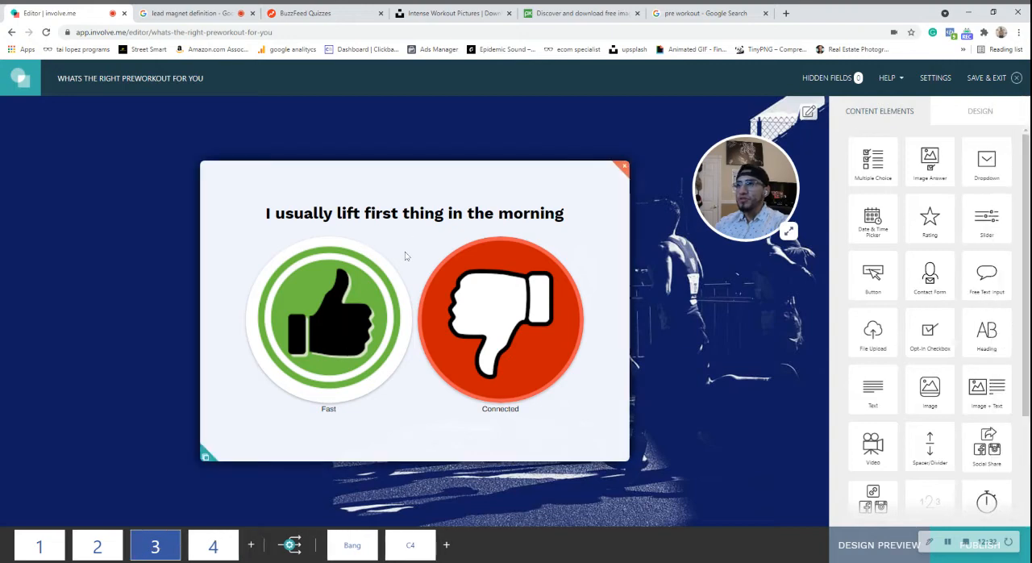
pyautogui.click(556, 265)
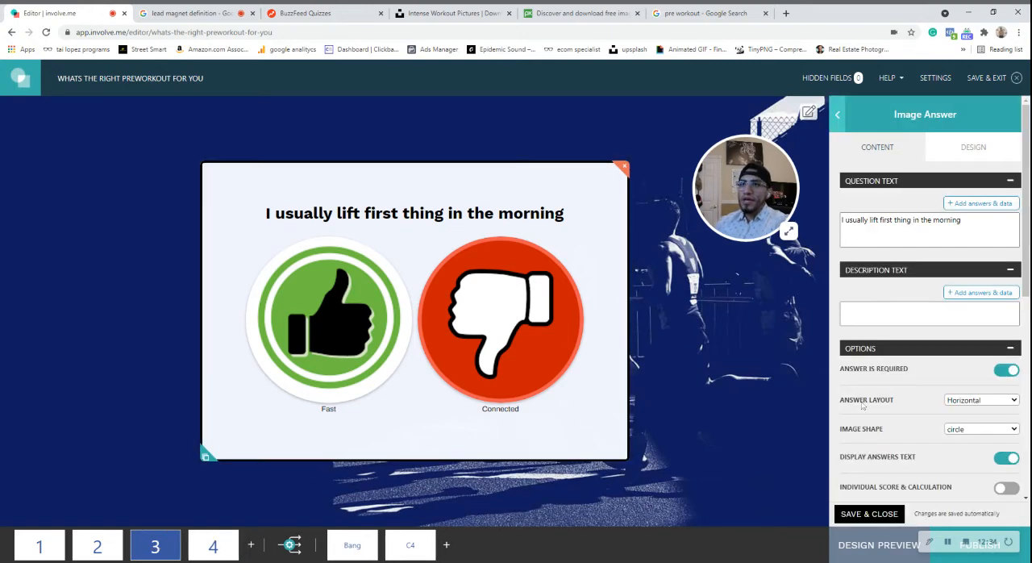
pyautogui.scroll(-1, 914, 371)
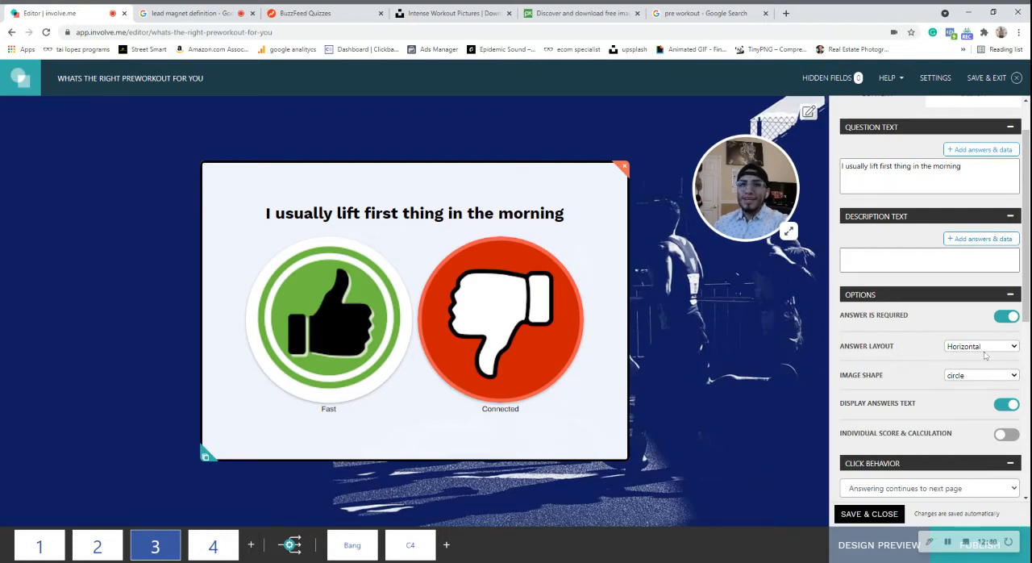
pyautogui.scroll(-4, 978, 344)
pyautogui.scroll(-3, 938, 407)
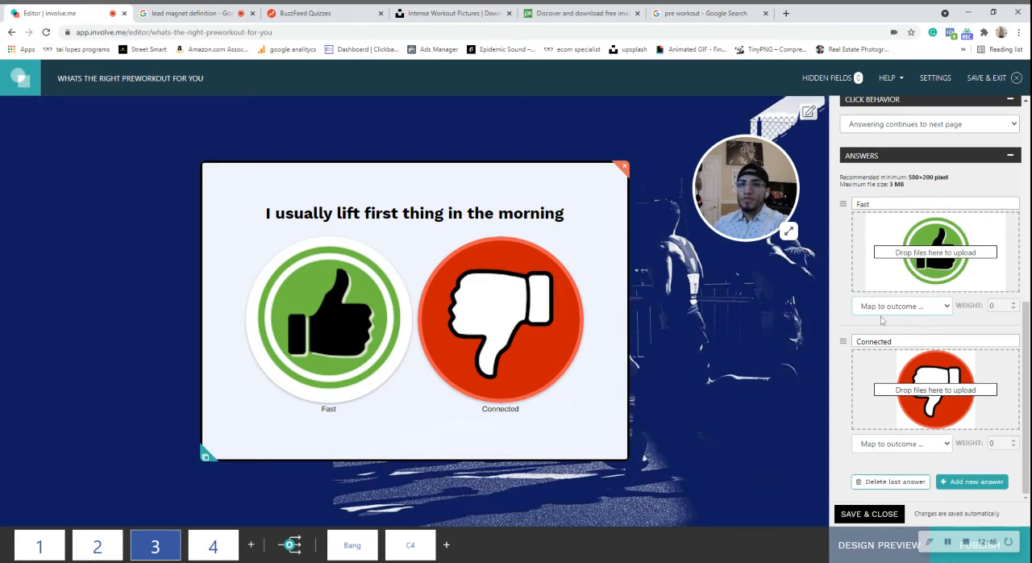
pyautogui.click(871, 356)
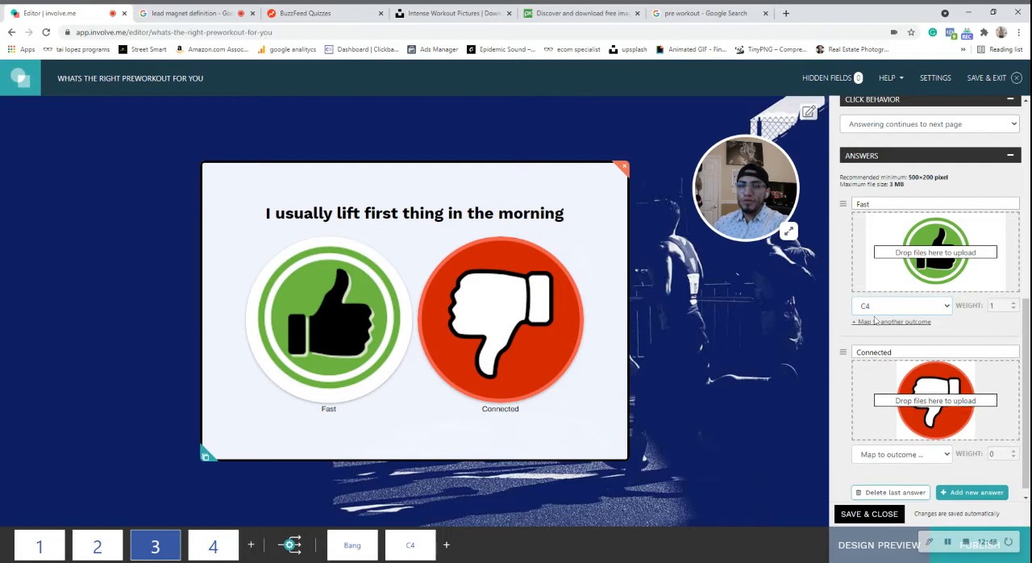
pyautogui.scroll(-1, 899, 419)
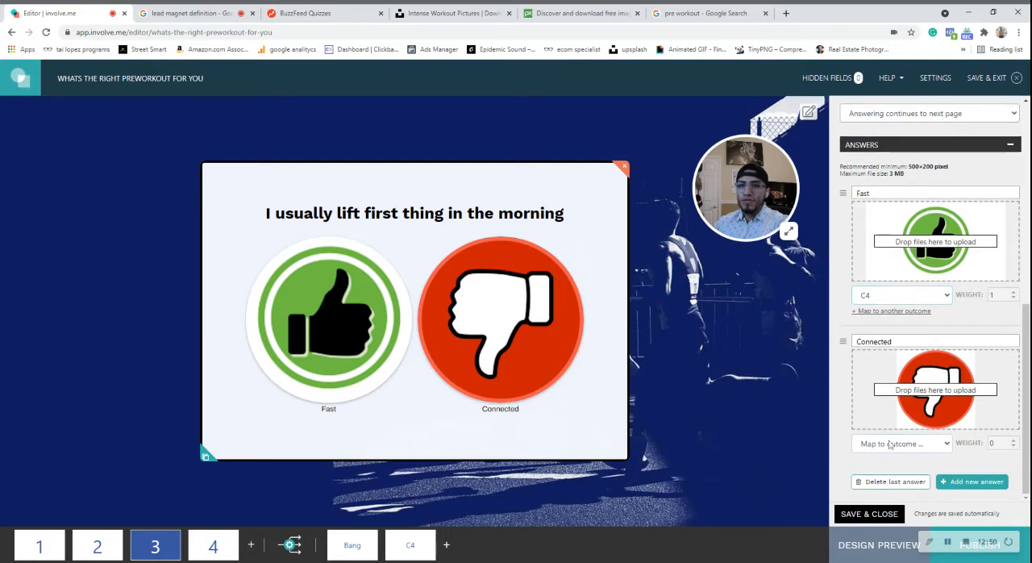
pyautogui.click(889, 444)
pyautogui.click(881, 475)
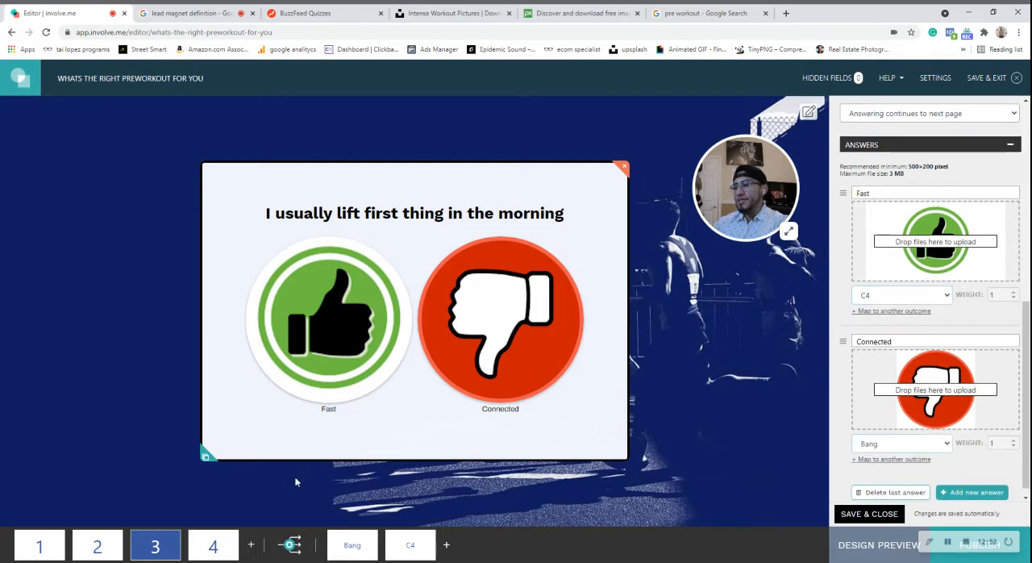
# Delete the "Type" element above the question on page 4.
pyautogui.moveTo(213, 547)
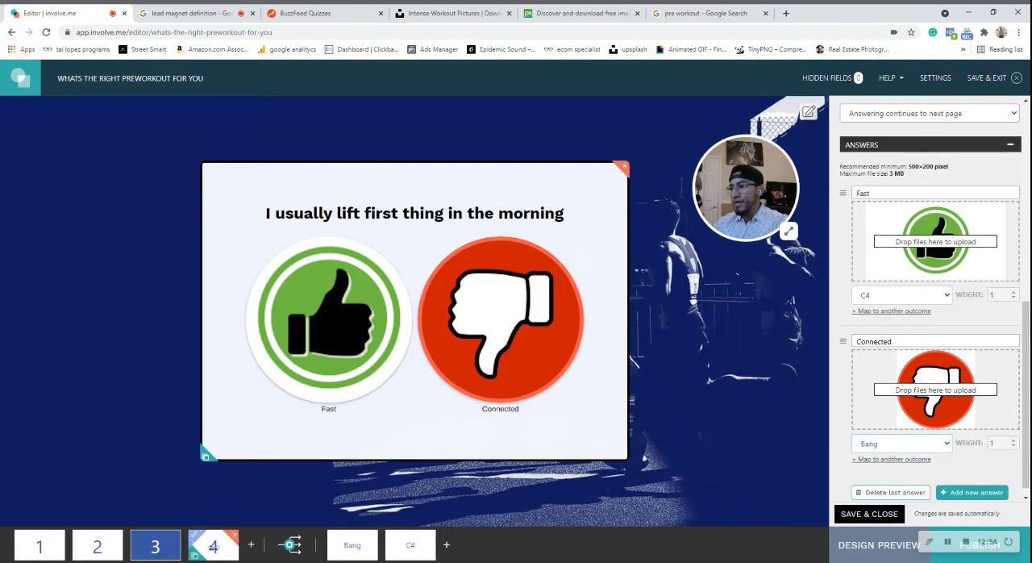
pyautogui.click(213, 546)
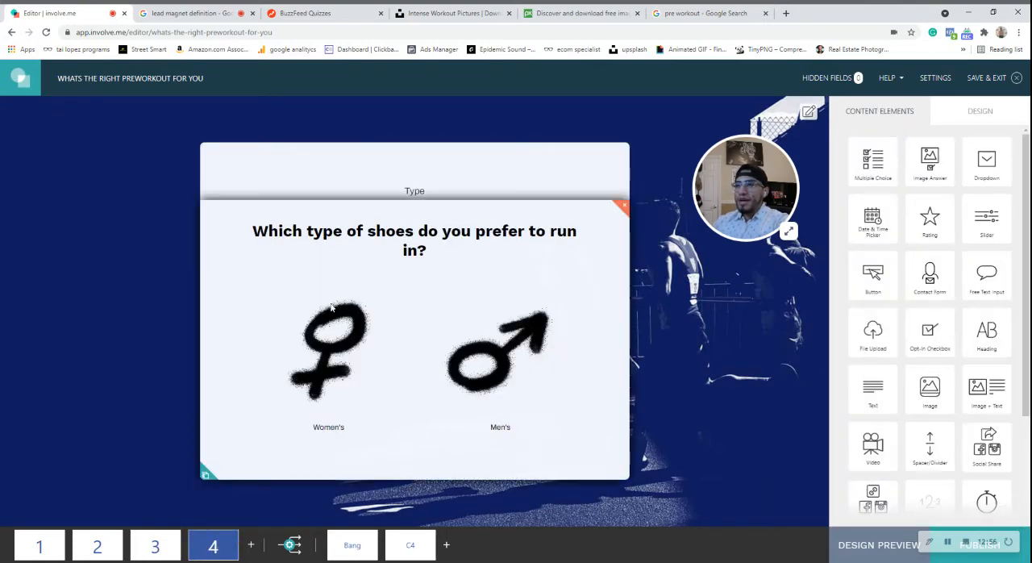
pyautogui.click(624, 149)
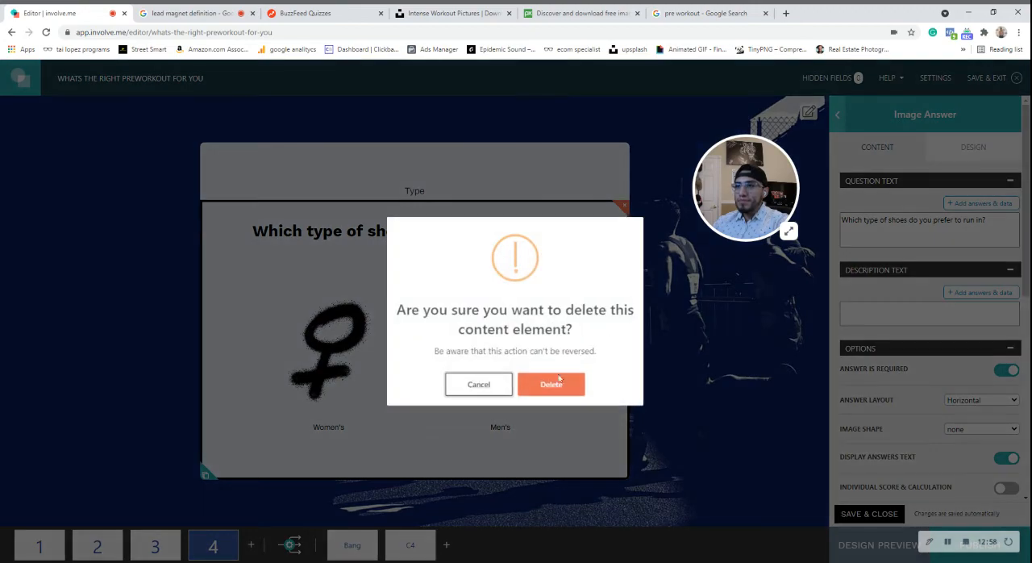
pyautogui.click(549, 385)
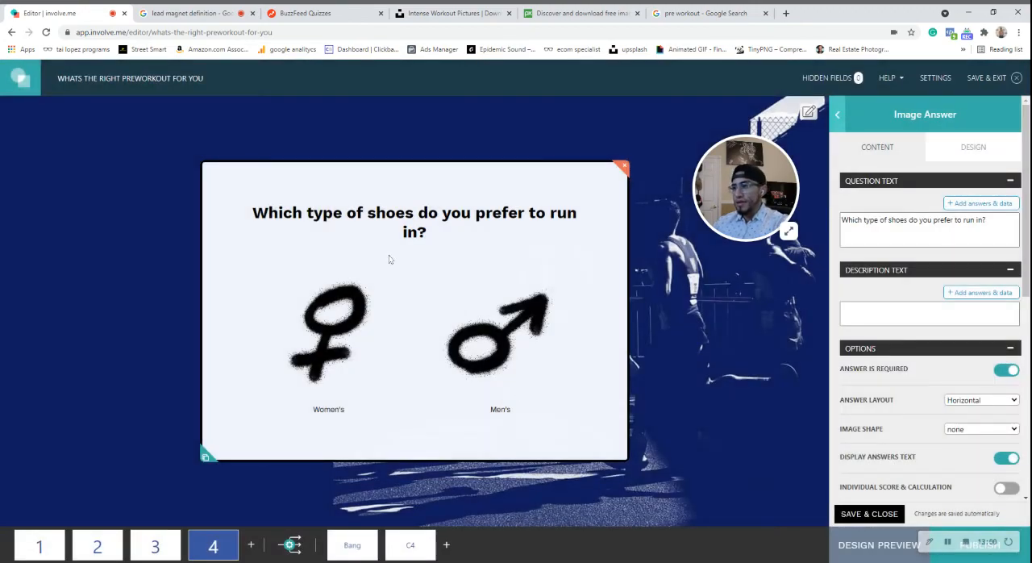
# Replace page 4's question text with "I have a high caffeine tolerance".
pyautogui.moveTo(988, 221); pyautogui.dragTo(832, 222)
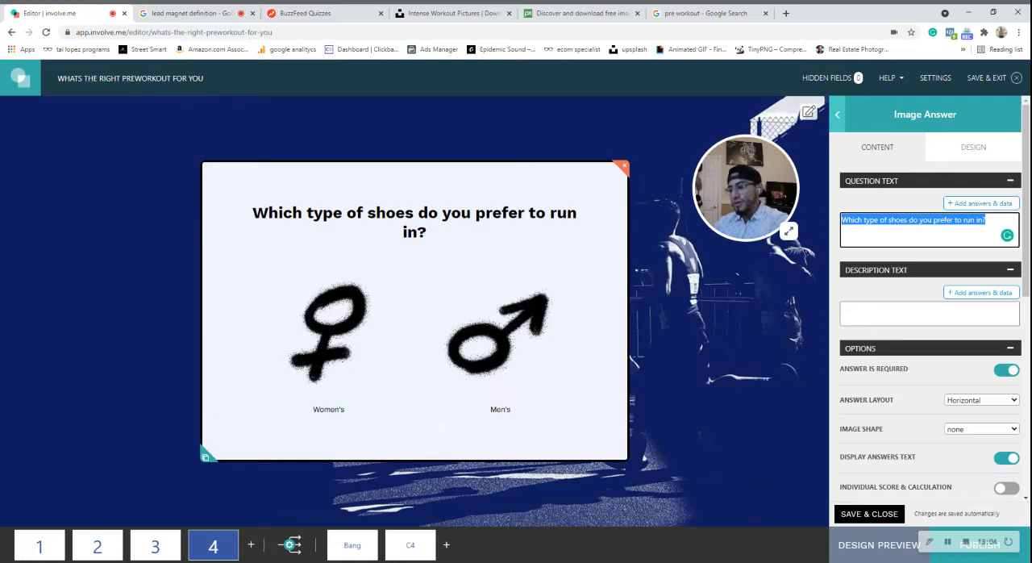
pyautogui.write('My')
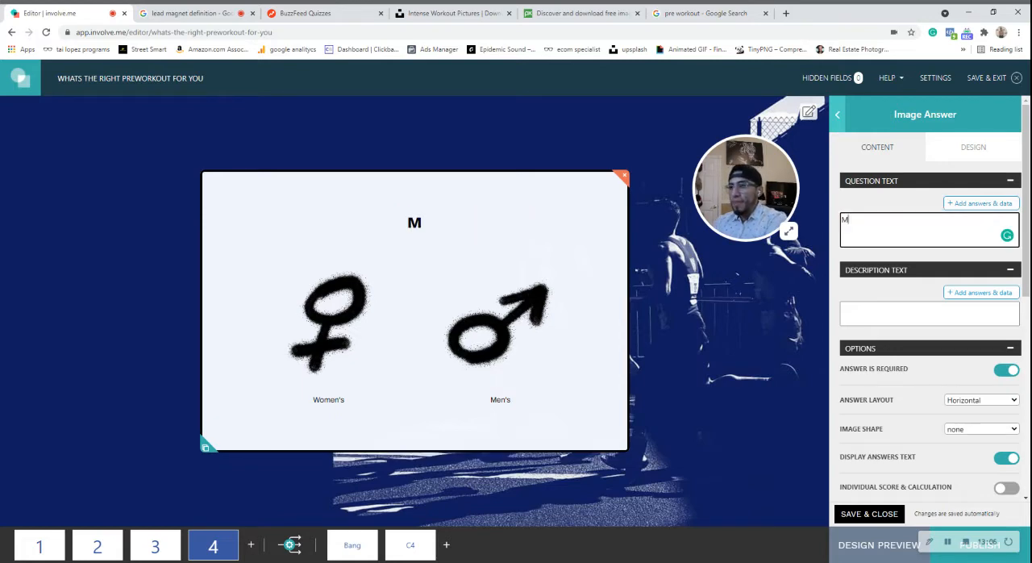
pyautogui.press('BackSpace')
pyautogui.press('BackSpace')
pyautogui.write('I have a ghihg')
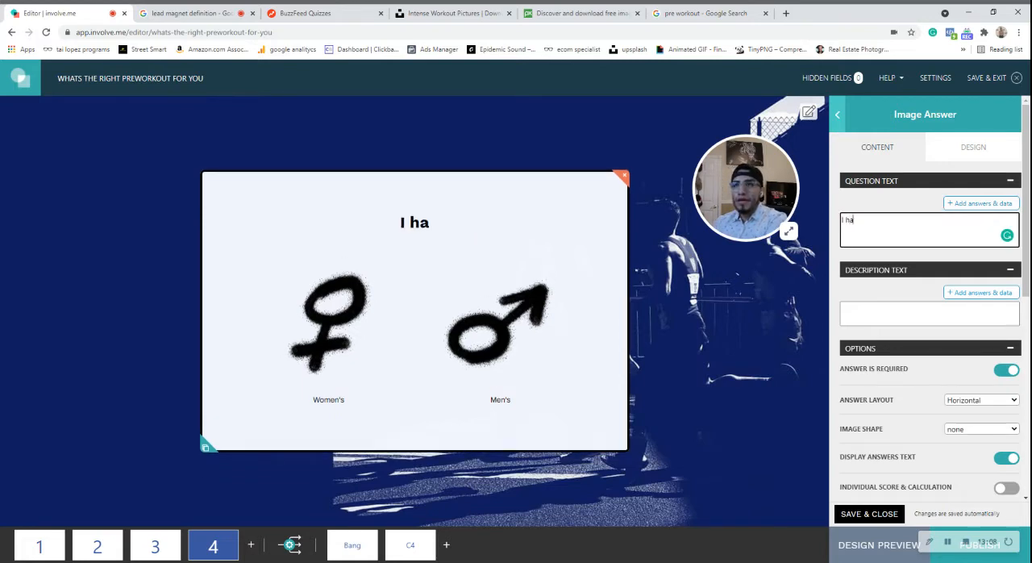
pyautogui.press('BackSpace')
pyautogui.press('BackSpace')
pyautogui.press('BackSpace')
pyautogui.press('BackSpace')
pyautogui.press('BackSpace')
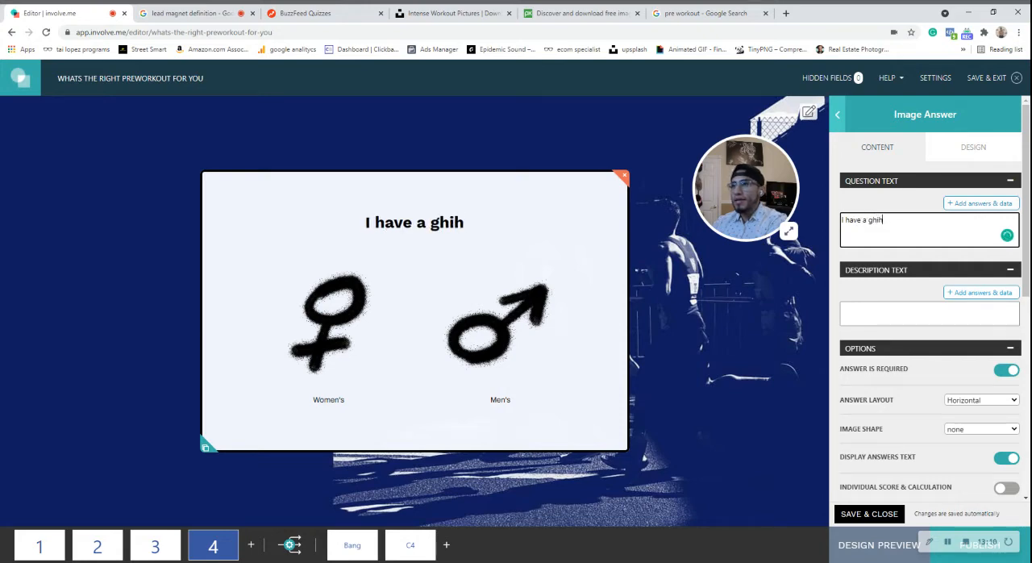
pyautogui.write('high ')
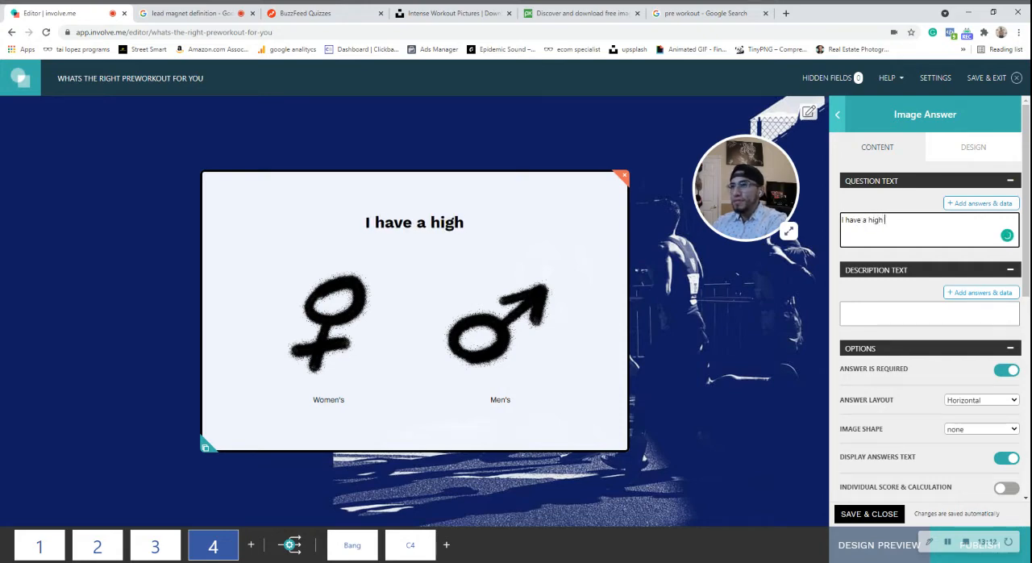
pyautogui.write('caffeine ')
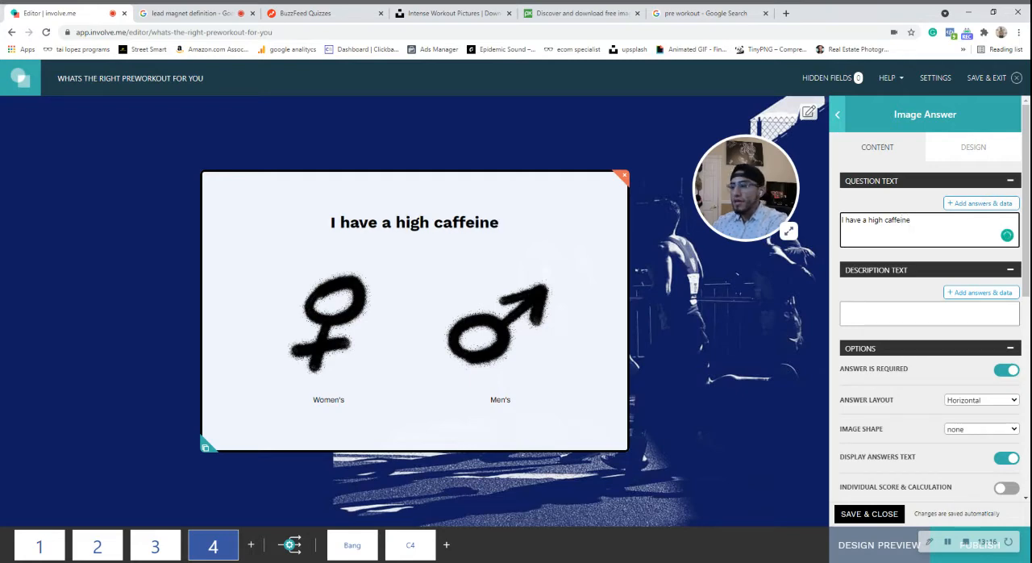
pyautogui.write('toler')
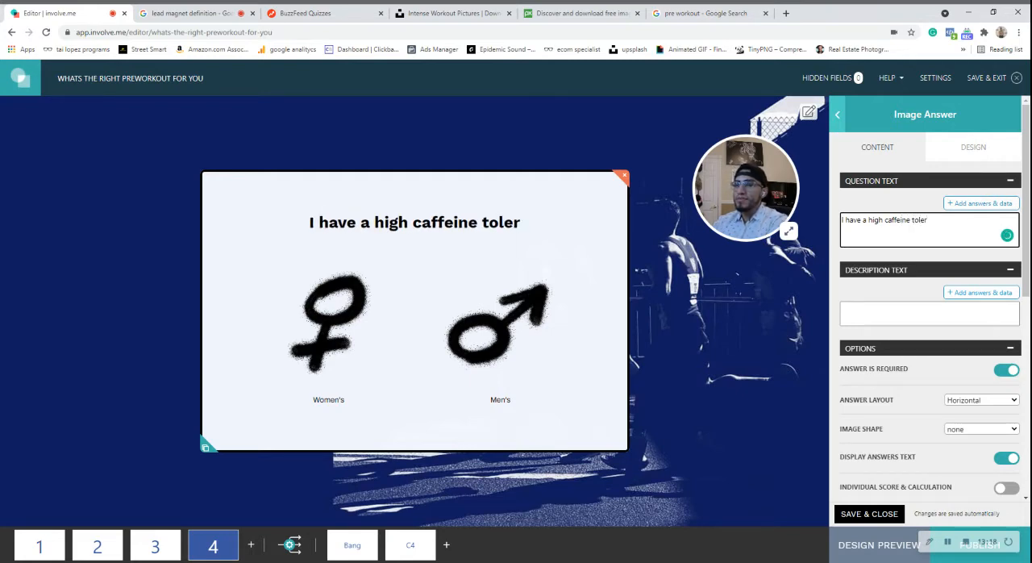
pyautogui.write('ence')
pyautogui.press('BackSpace')
pyautogui.press('BackSpace')
pyautogui.press('BackSpace')
pyautogui.press('BackSpace')
pyautogui.press('BackSpace')
pyautogui.write('rance')
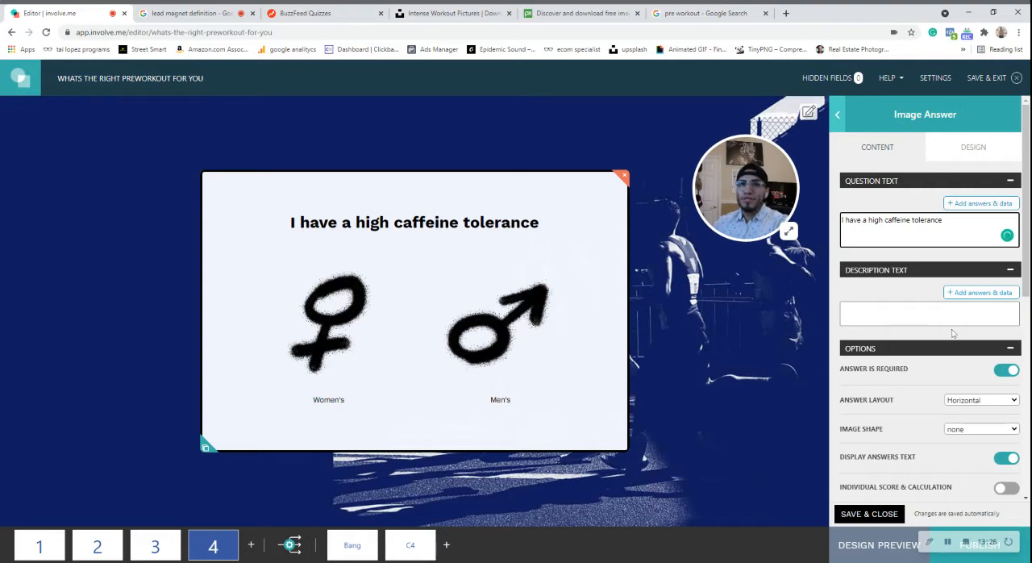
# Upload the green thumbs-up image for page 4's first answer, replacing the female symbol.
pyautogui.scroll(-3, 943, 382)
pyautogui.scroll(2, 937, 384)
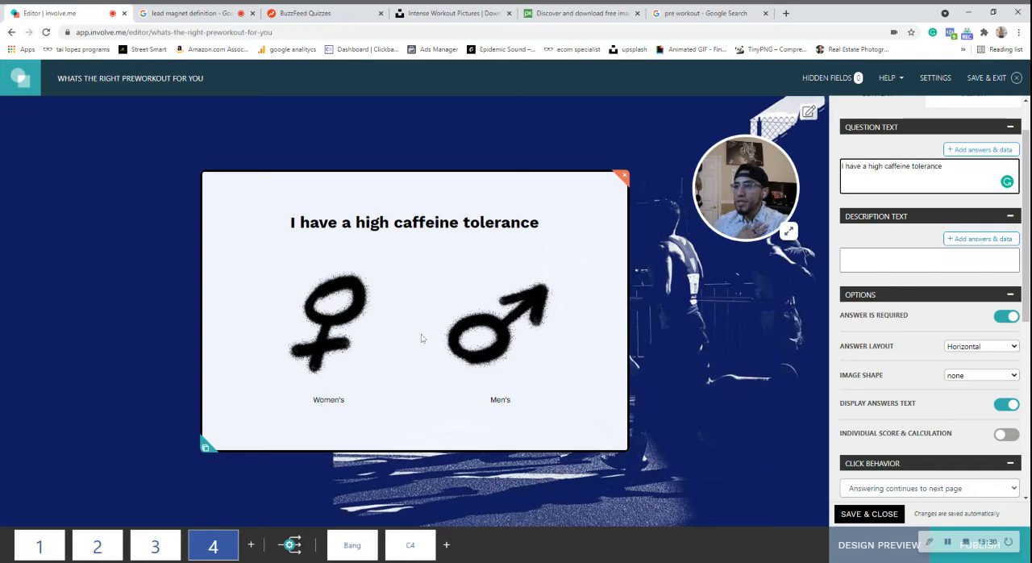
pyautogui.scroll(-2, 927, 266)
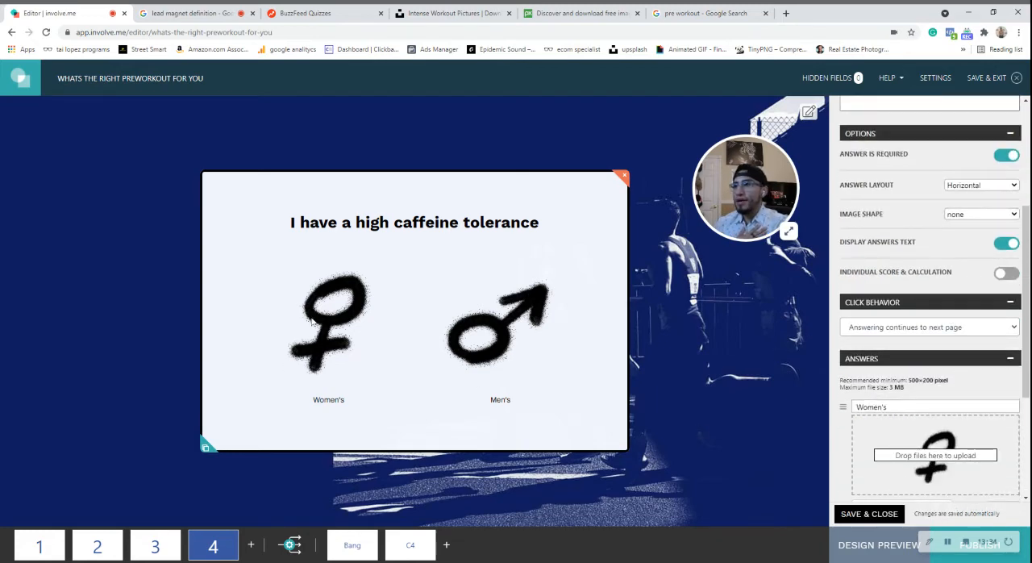
pyautogui.scroll(-2, 889, 458)
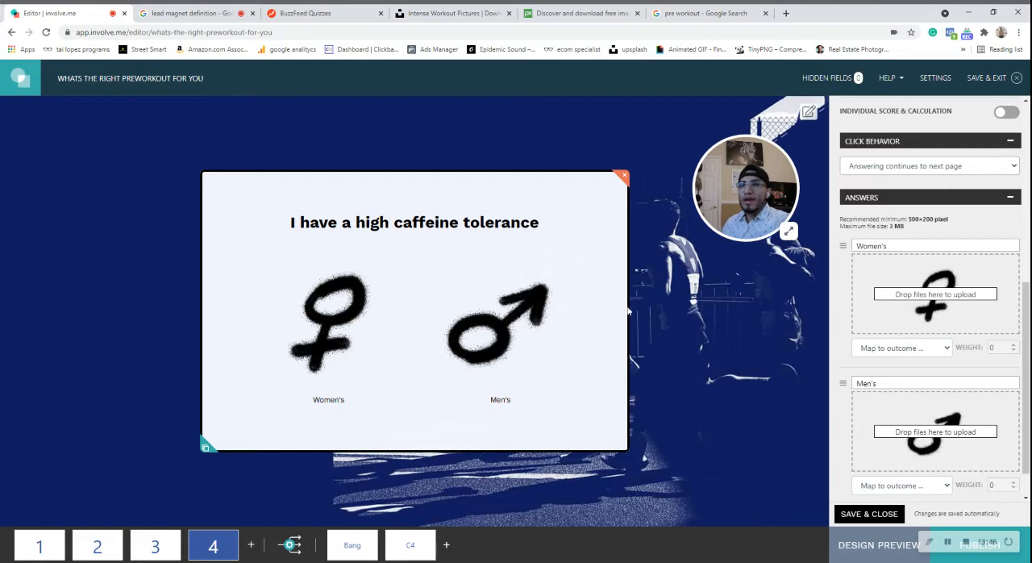
pyautogui.scroll(-1, 937, 304)
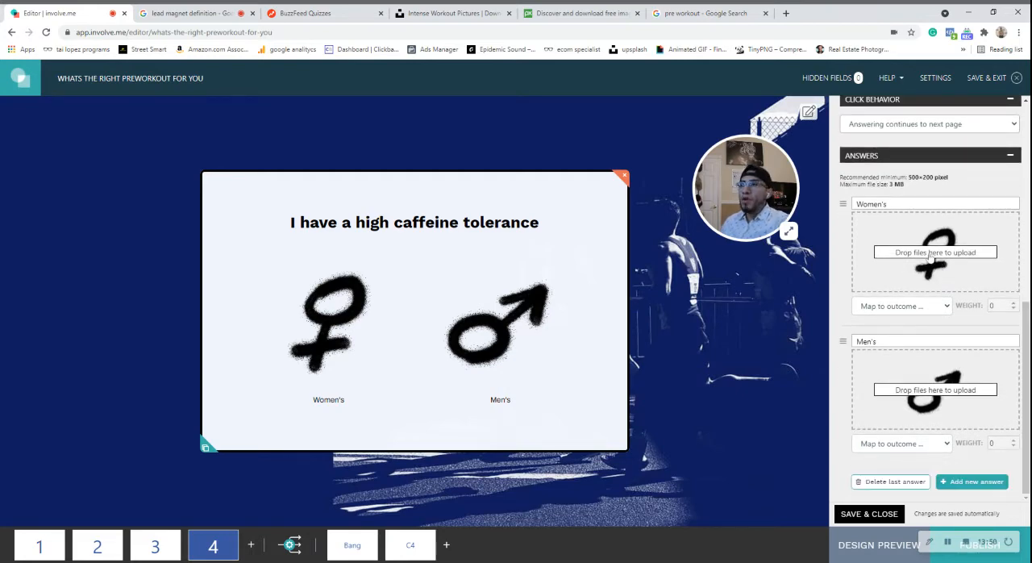
pyautogui.click(930, 257)
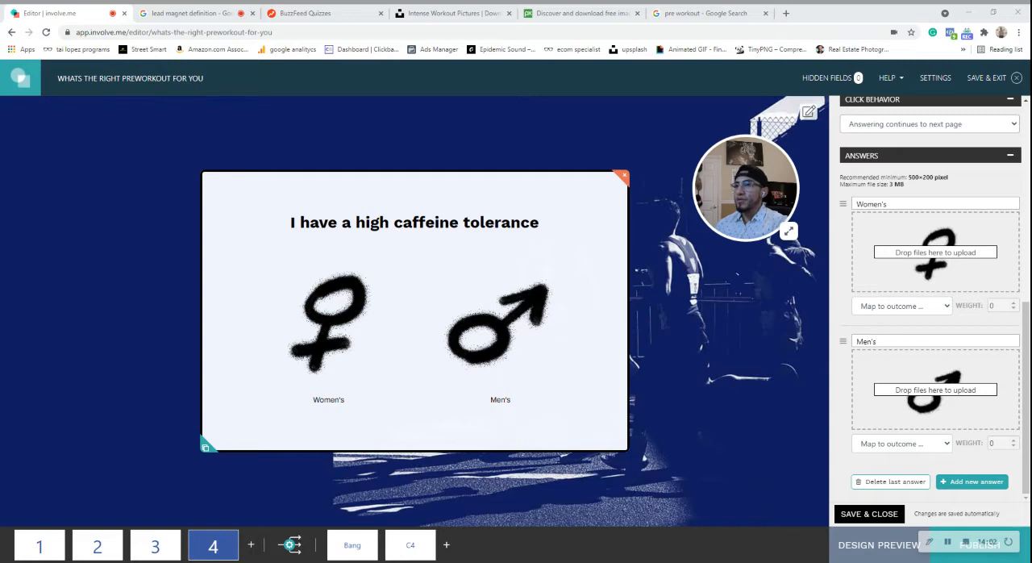
pyautogui.click(403, 356)
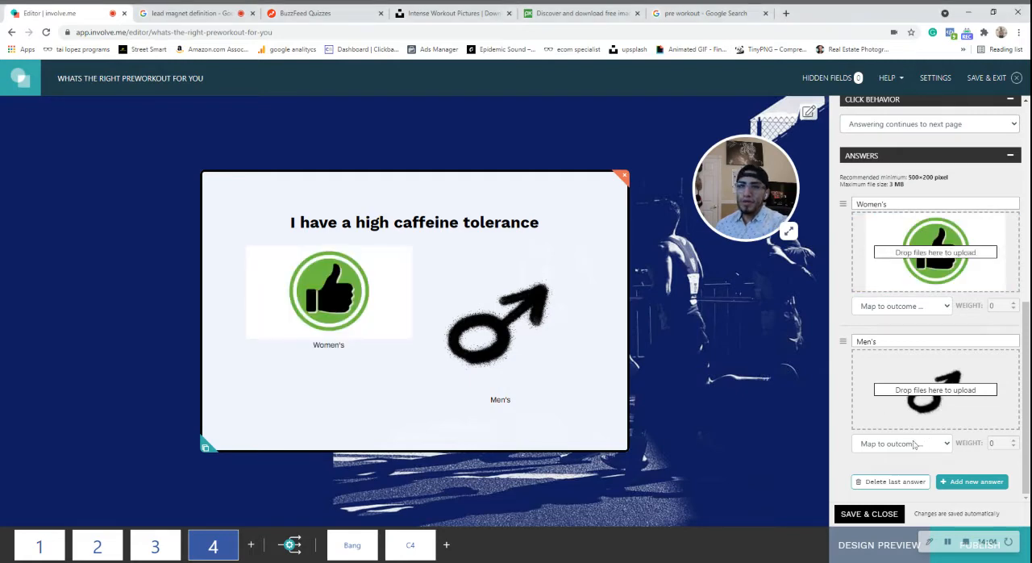
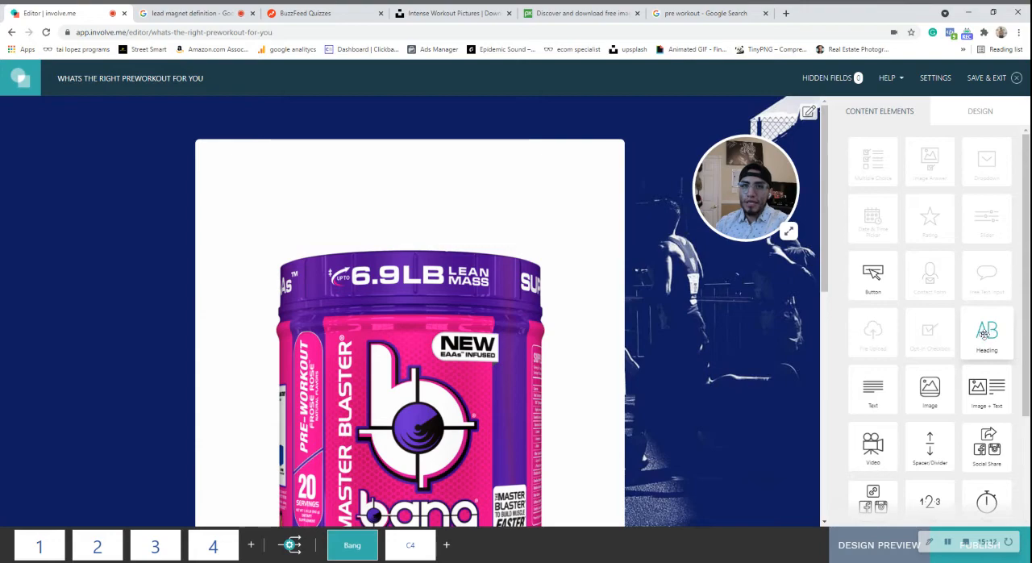
# Add a heading above the product image on the Bang outcome page and set its heading text to "BANG".
pyautogui.moveTo(985, 334); pyautogui.dragTo(352, 178)
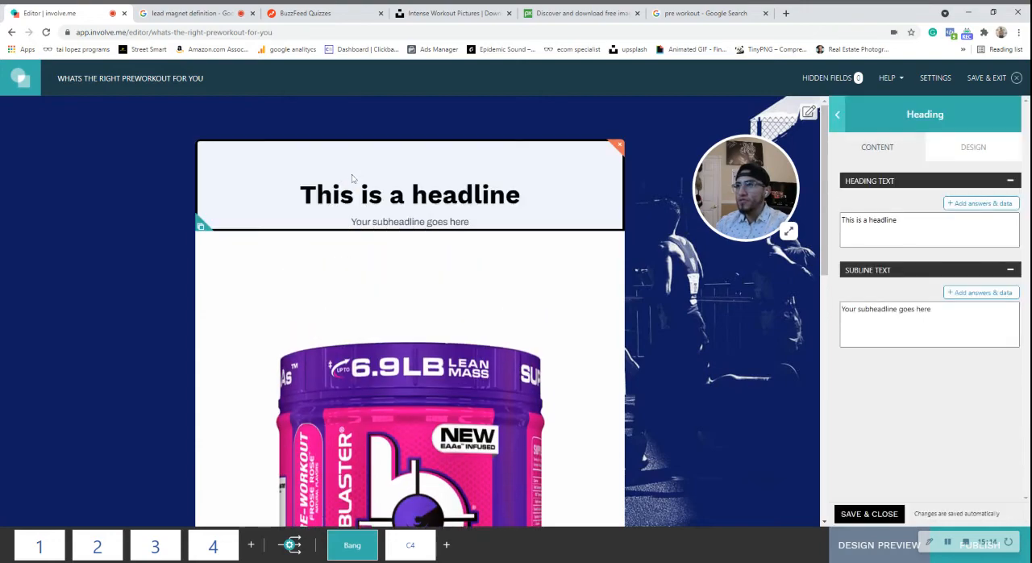
pyautogui.click(935, 218)
pyautogui.hotkey('ctrl', 'a')
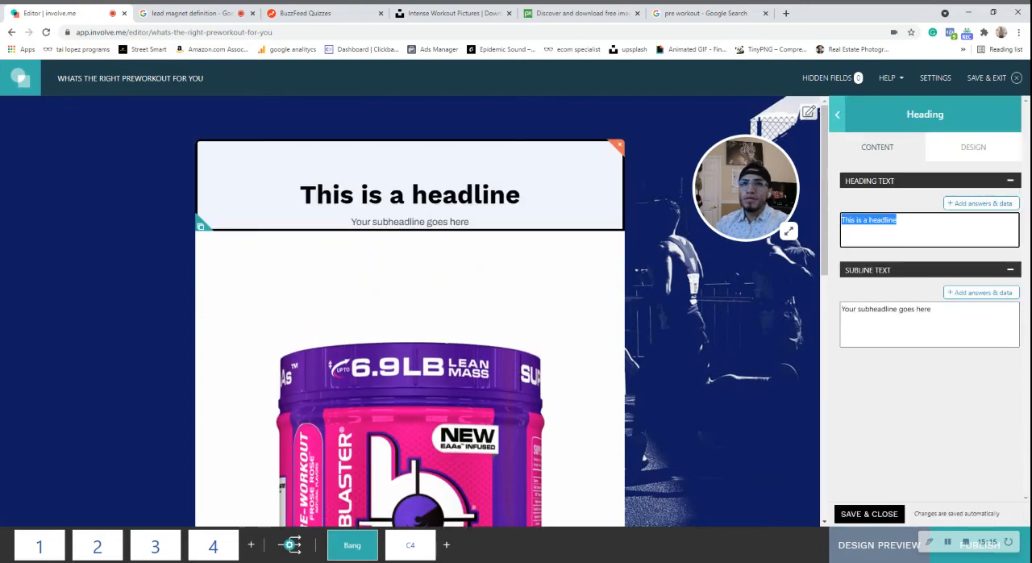
pyautogui.write('BA')
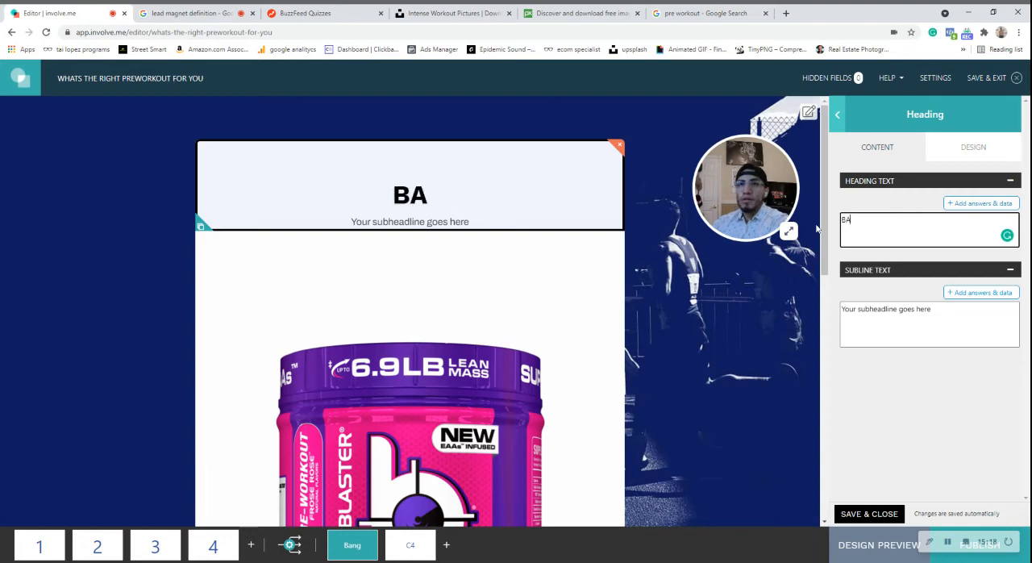
pyautogui.press('BackSpace')
pyautogui.write('ANG')
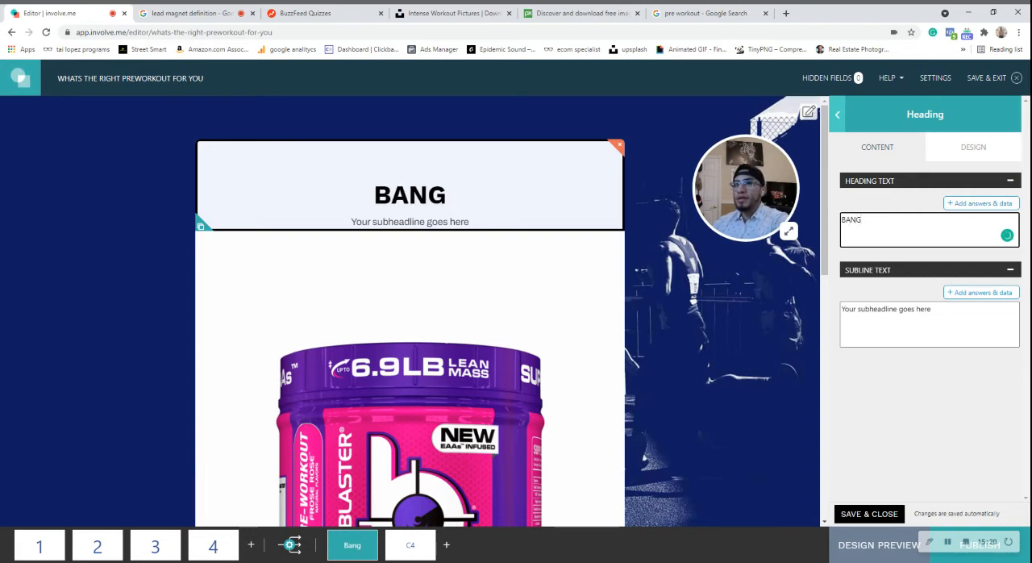
# Replace the subline of the BANG heading with "FOR YOUR CRACKHEAD ENERGY NEEDS".
pyautogui.click(887, 318)
pyautogui.hotkey('ctrl', 'a')
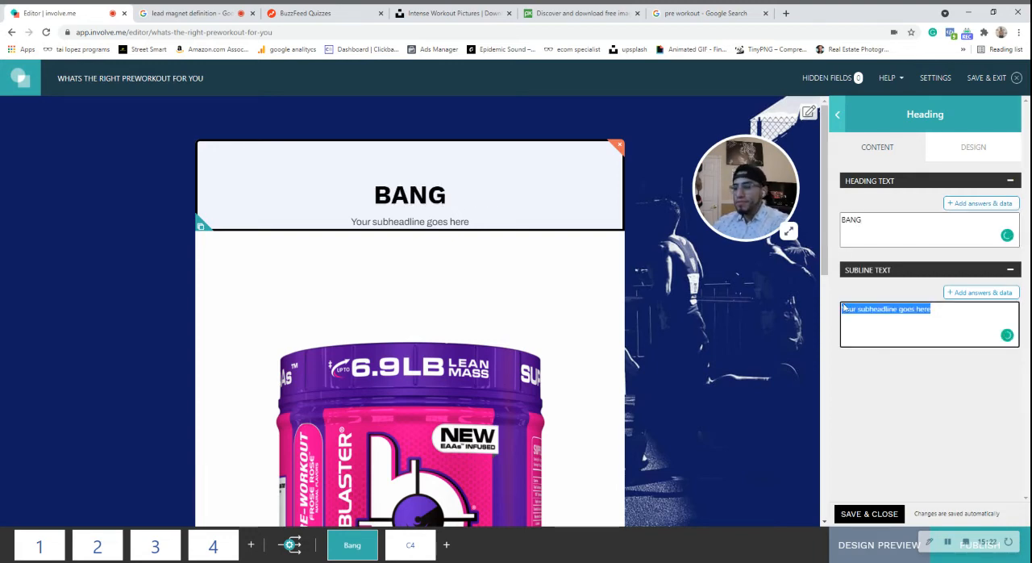
pyautogui.write('fO')
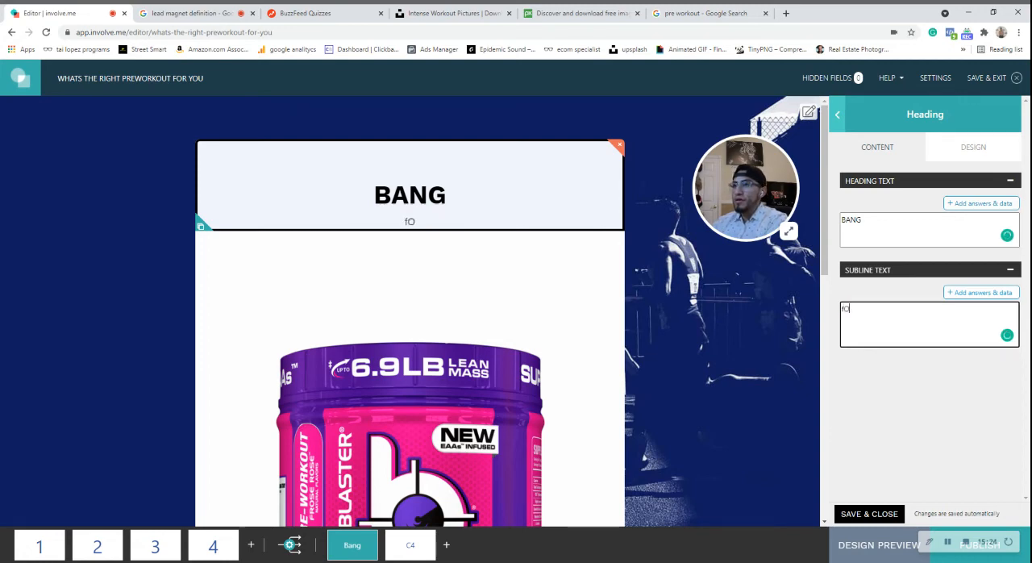
pyautogui.press('BackSpace')
pyautogui.press('BackSpace')
pyautogui.write('FOR')
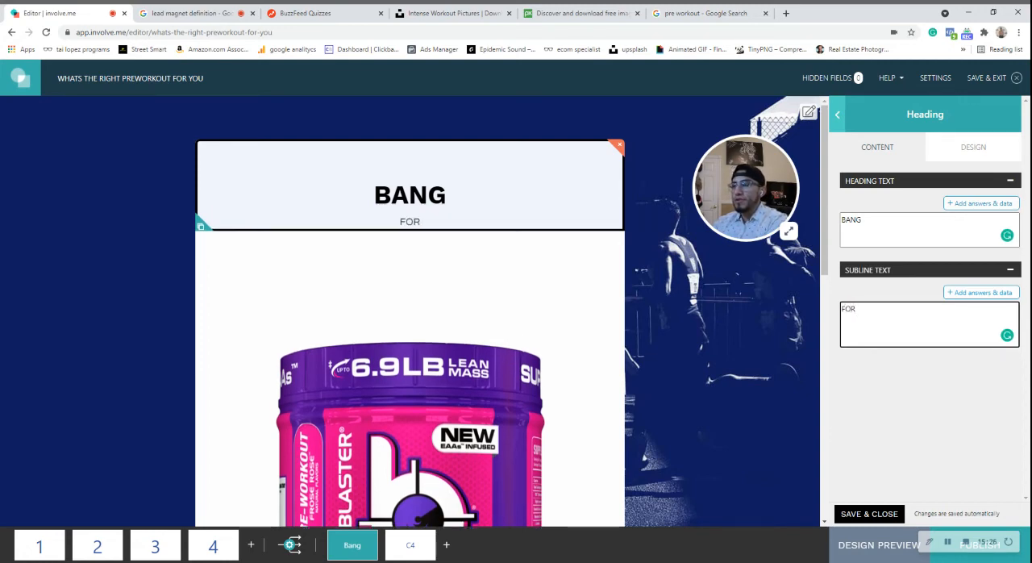
pyautogui.write(' YOURC')
pyautogui.press('BackSpace')
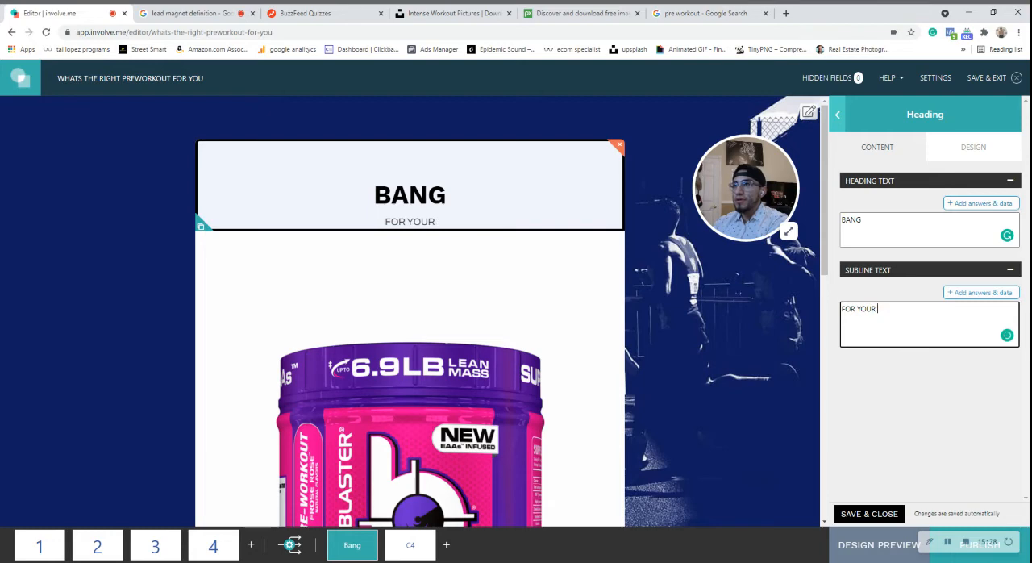
pyautogui.write('CRACKHEAD E')
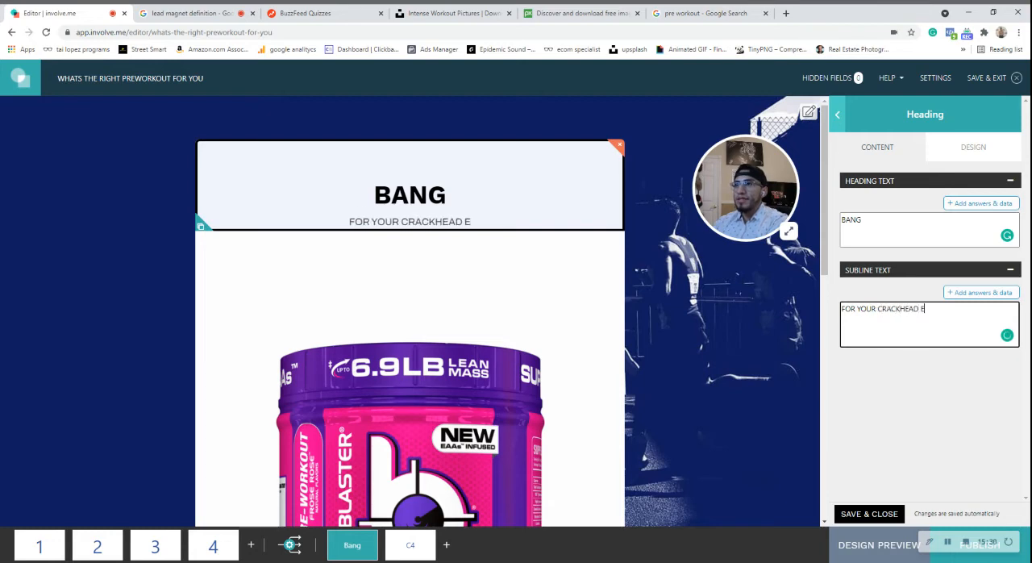
pyautogui.write('NERGY NEEDS')
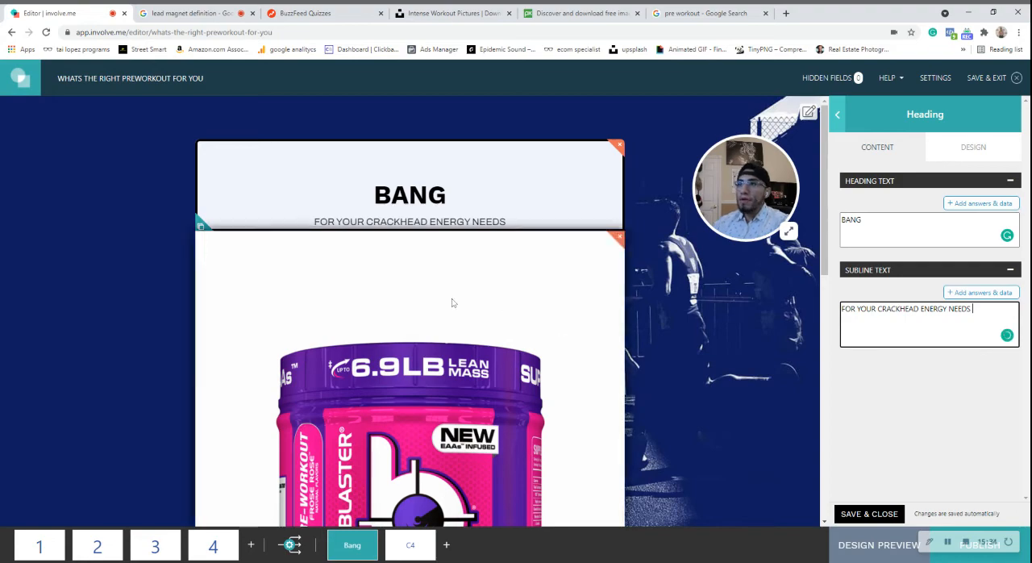
pyautogui.click(953, 422)
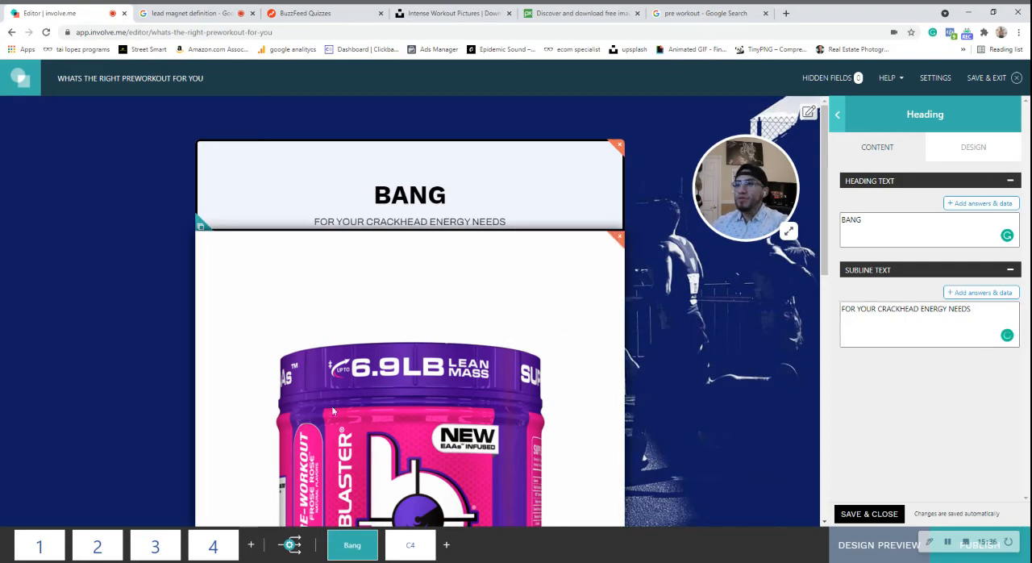
# Delete the "25% Discount" element and the "Get them now with a" heading below the Bang product image.
pyautogui.scroll(-3, 331, 406)
pyautogui.scroll(-3, 452, 328)
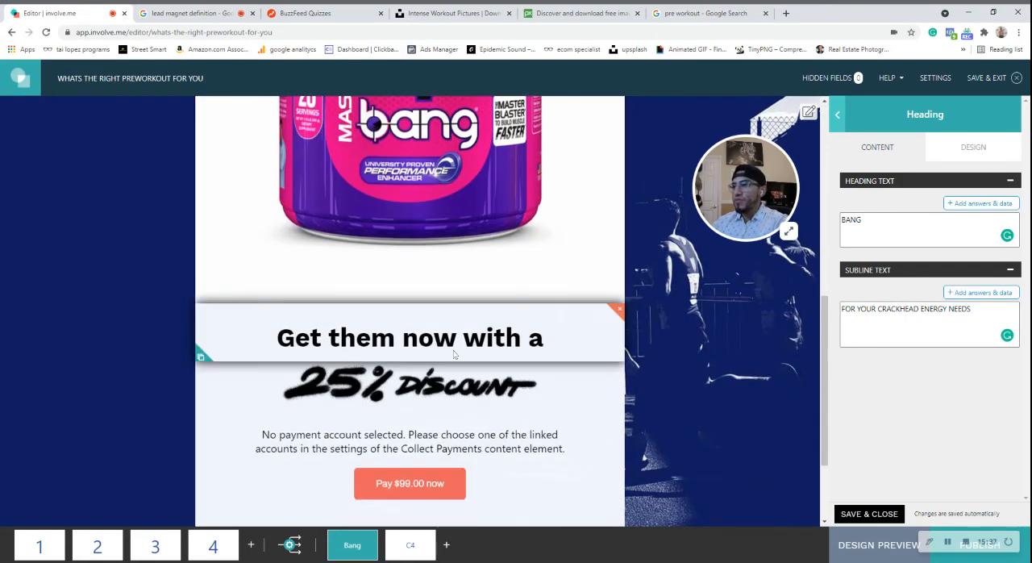
pyautogui.click(619, 369)
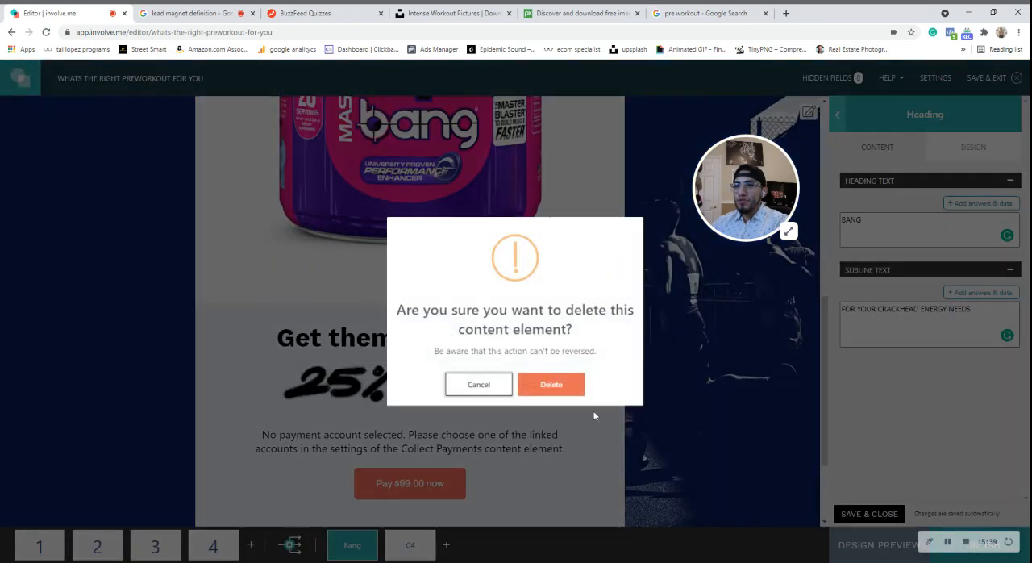
pyautogui.click(553, 386)
pyautogui.click(619, 312)
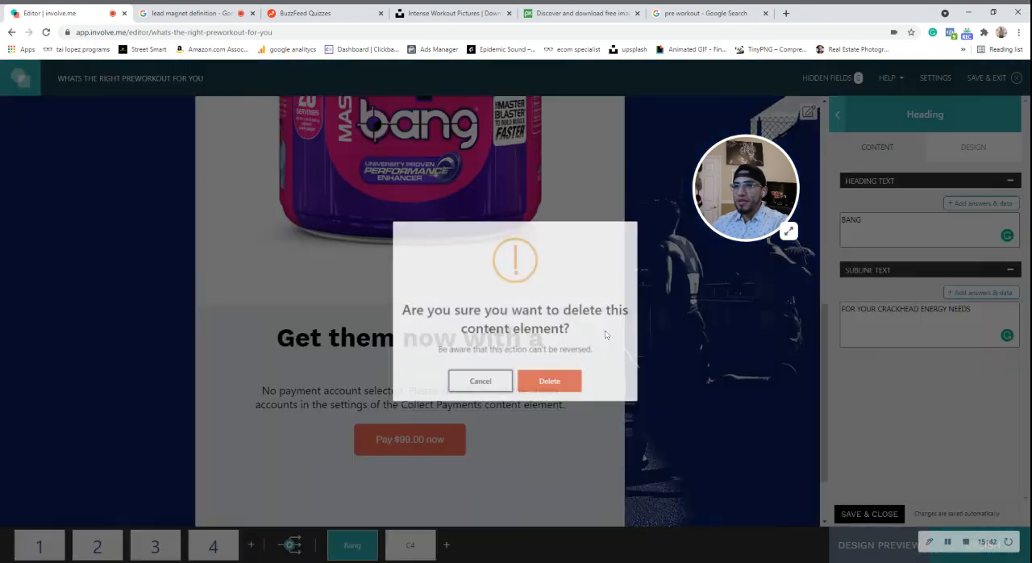
pyautogui.click(551, 384)
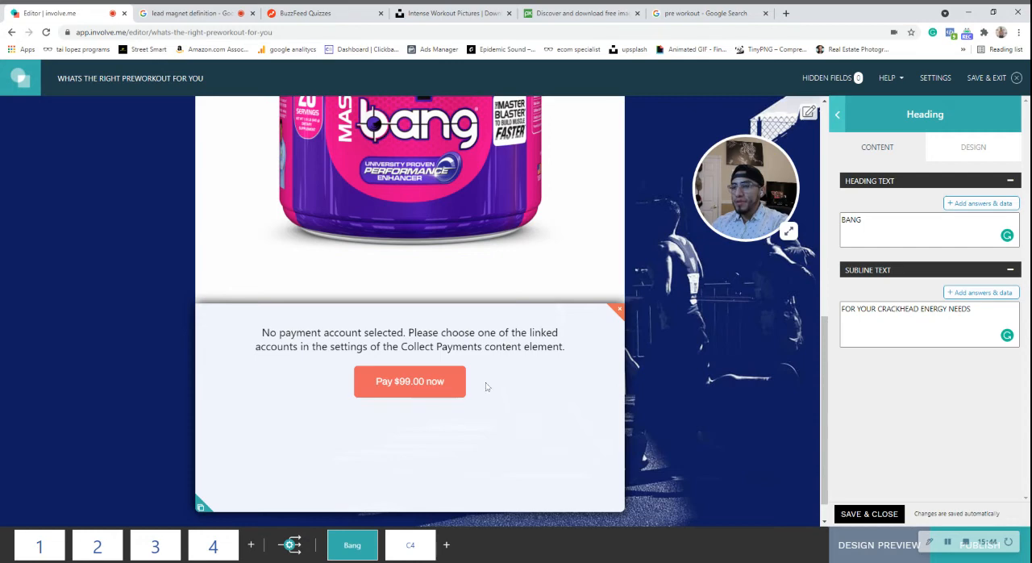
# Add a heading reading "GET YOURS NOW" between the Bang product image and the payment element, and clear its subline.
pyautogui.click(572, 362)
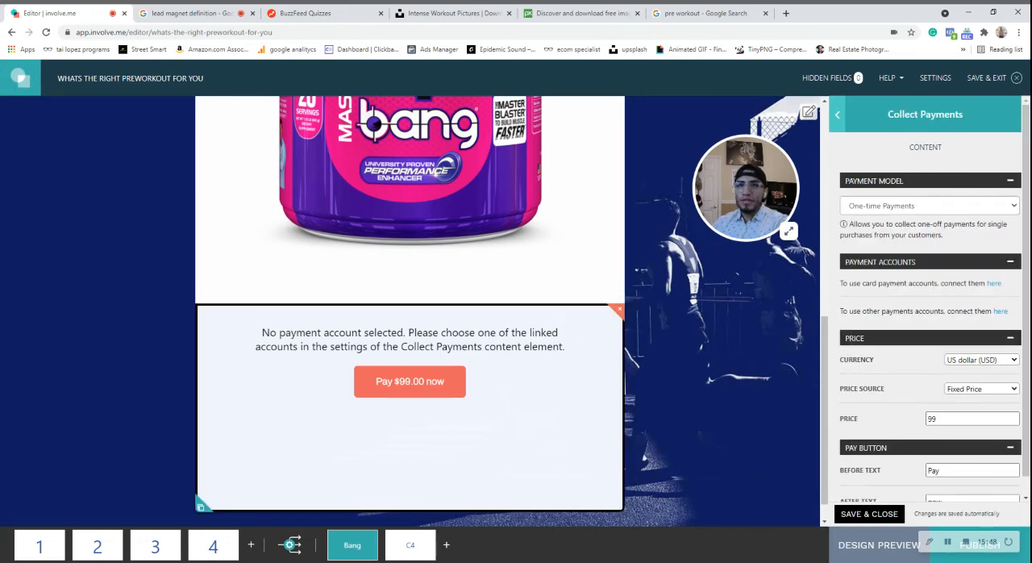
pyautogui.click(836, 117)
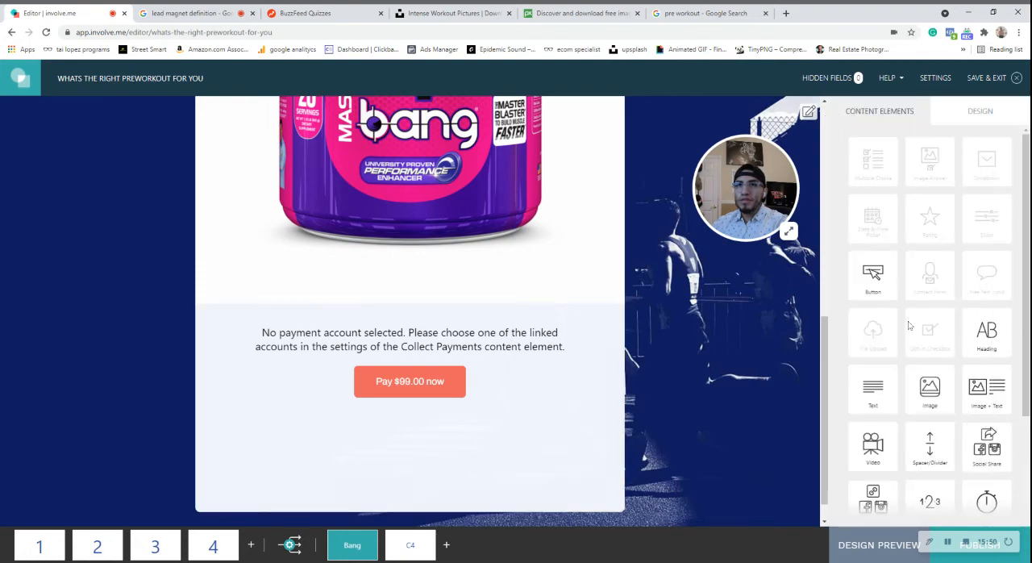
pyautogui.moveTo(925, 336); pyautogui.dragTo(593, 343)
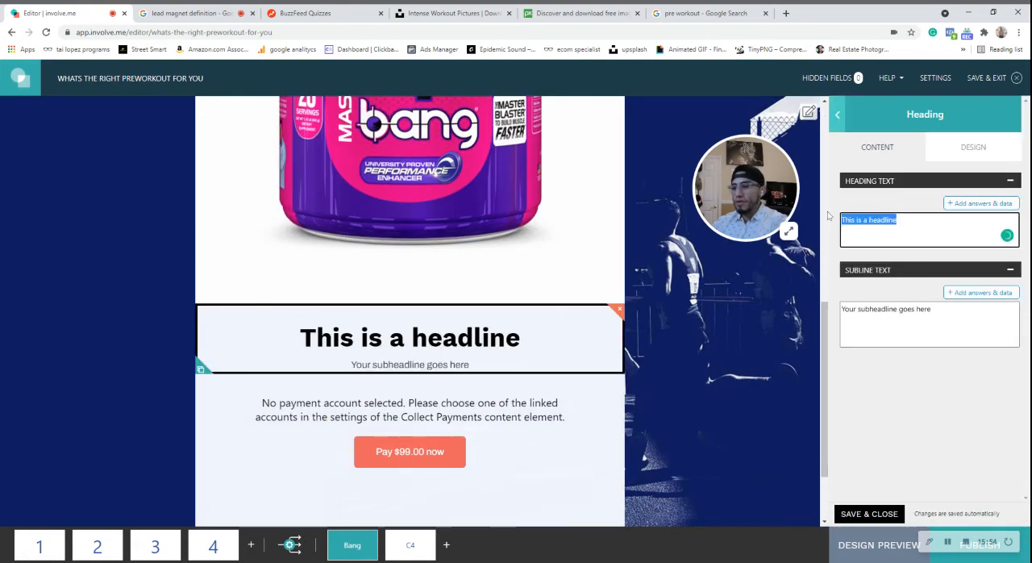
pyautogui.write('gET')
pyautogui.press('BackSpace')
pyautogui.press('BackSpace')
pyautogui.press('BackSpace')
pyautogui.write('GET')
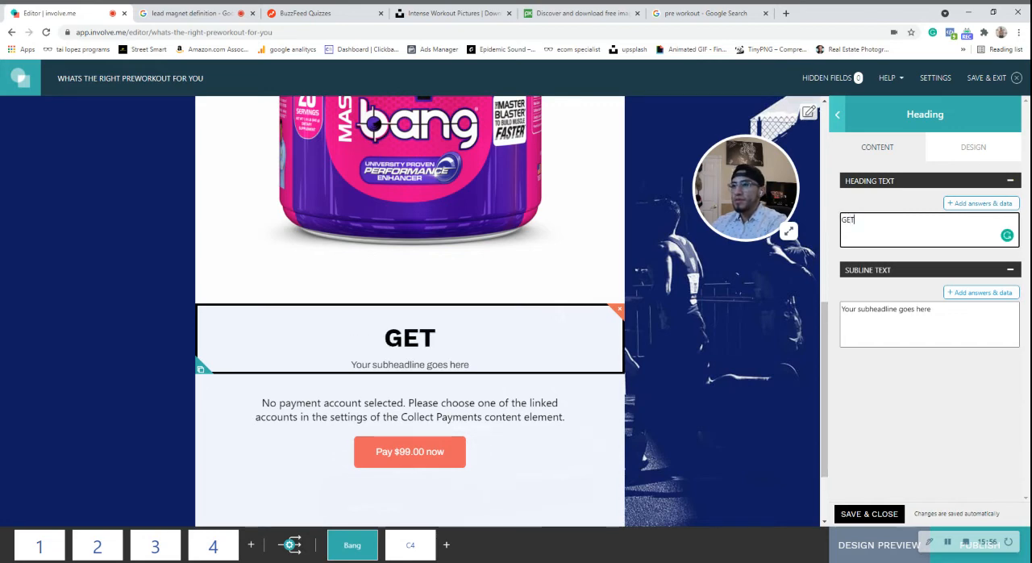
pyautogui.write(' YOURS NOW')
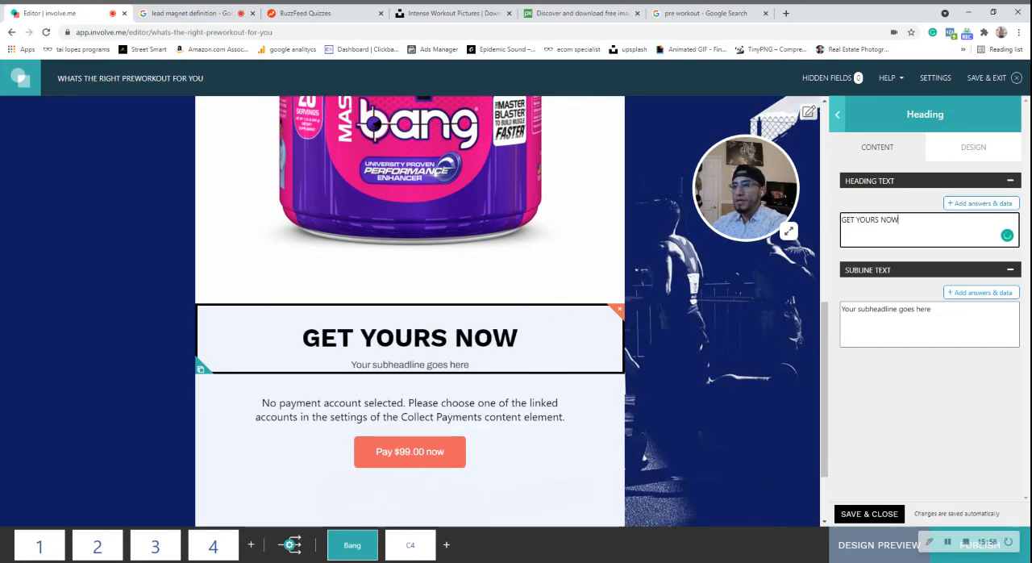
pyautogui.write(' TIH')
pyautogui.press('BackSpace')
pyautogui.press('BackSpace')
pyautogui.press('BackSpace')
pyautogui.press('BackSpace')
pyautogui.write('WI')
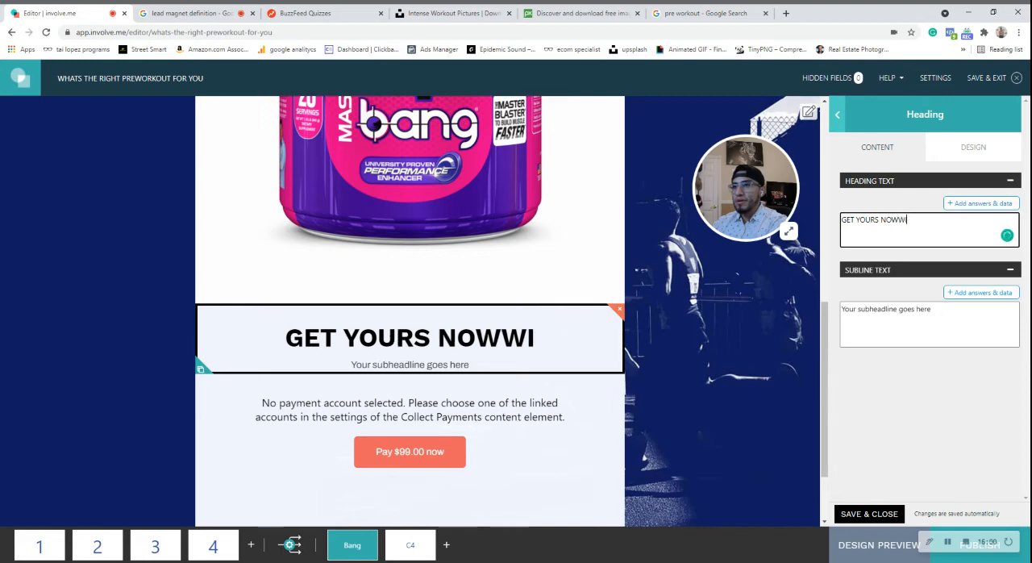
pyautogui.write('TH')
pyautogui.press('BackSpace')
pyautogui.press('BackSpace')
pyautogui.press('BackSpace')
pyautogui.press('BackSpace')
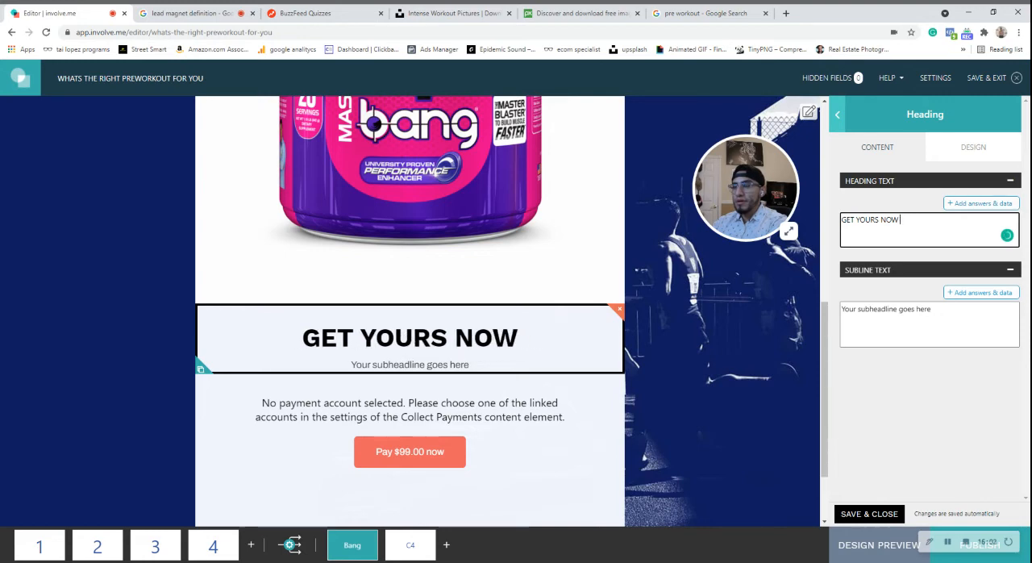
pyautogui.tripleClick(886, 309)
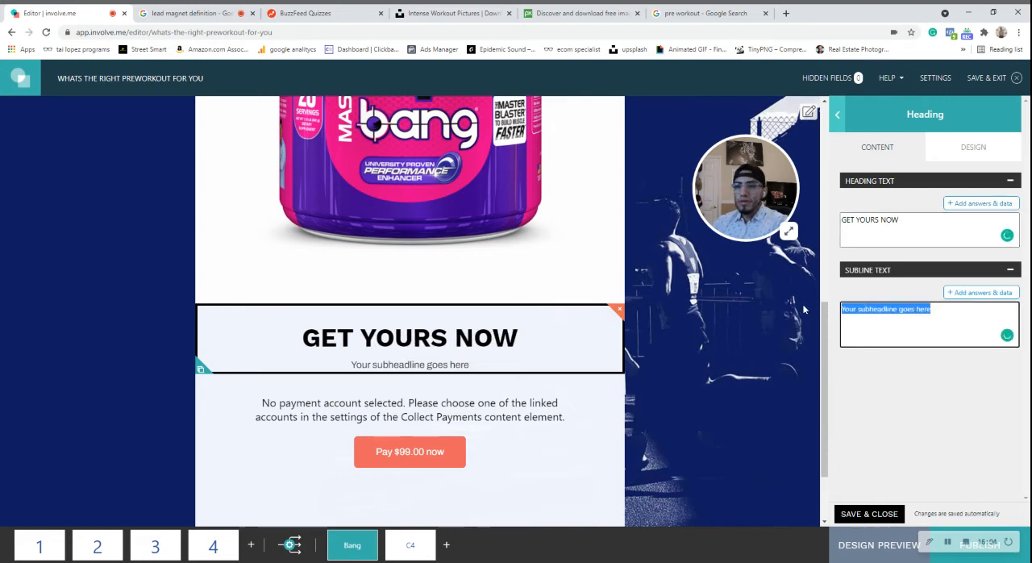
pyautogui.press('BackSpace')
# Delete the Collect Payments element below the "GET YOURS NOW" heading.
pyautogui.click(422, 409)
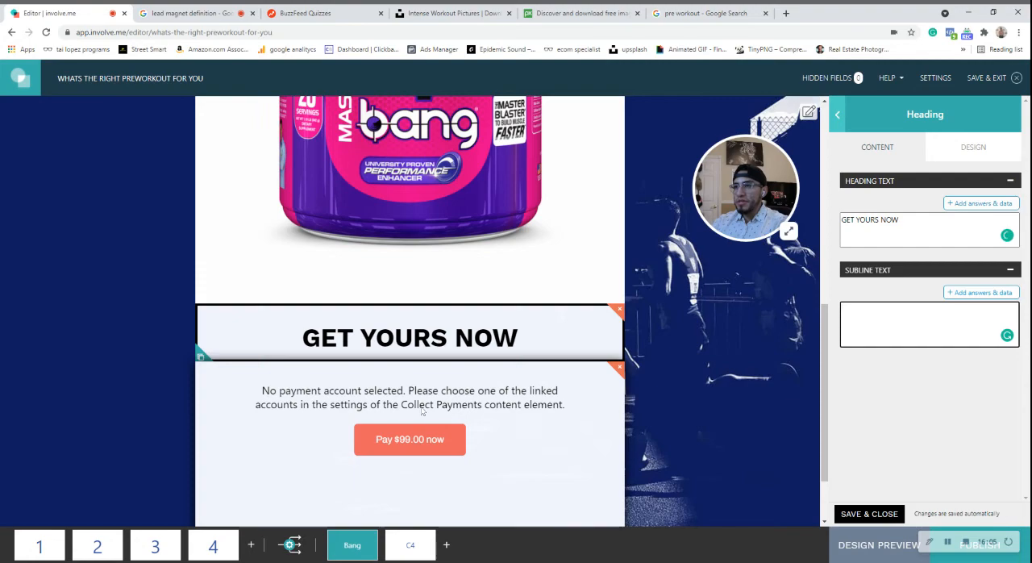
pyautogui.click(619, 369)
pyautogui.click(574, 380)
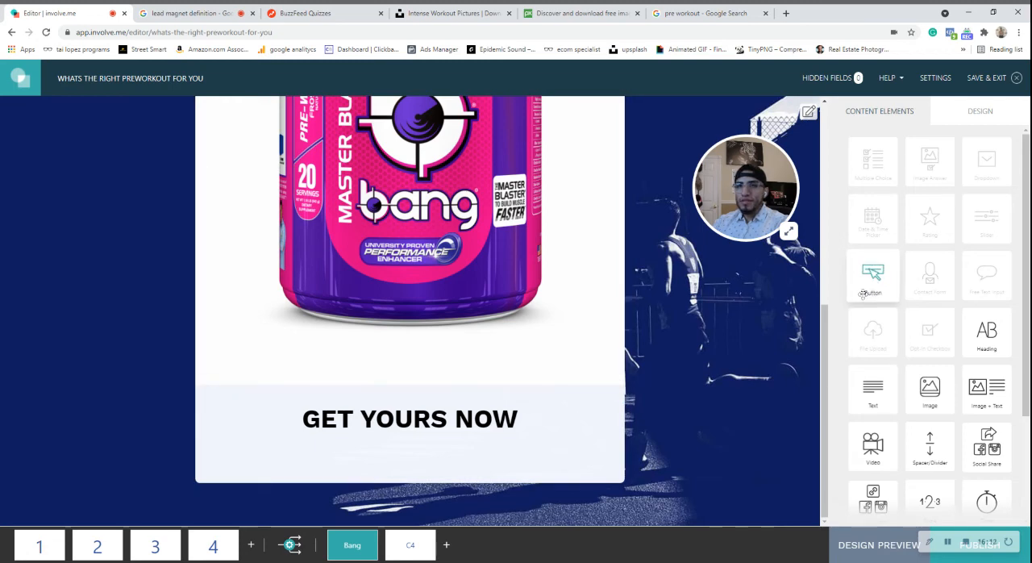
# Add a button below the "GET YOURS NOW" heading and set its text to "GET 10% OFF".
pyautogui.moveTo(862, 294); pyautogui.dragTo(410, 457)
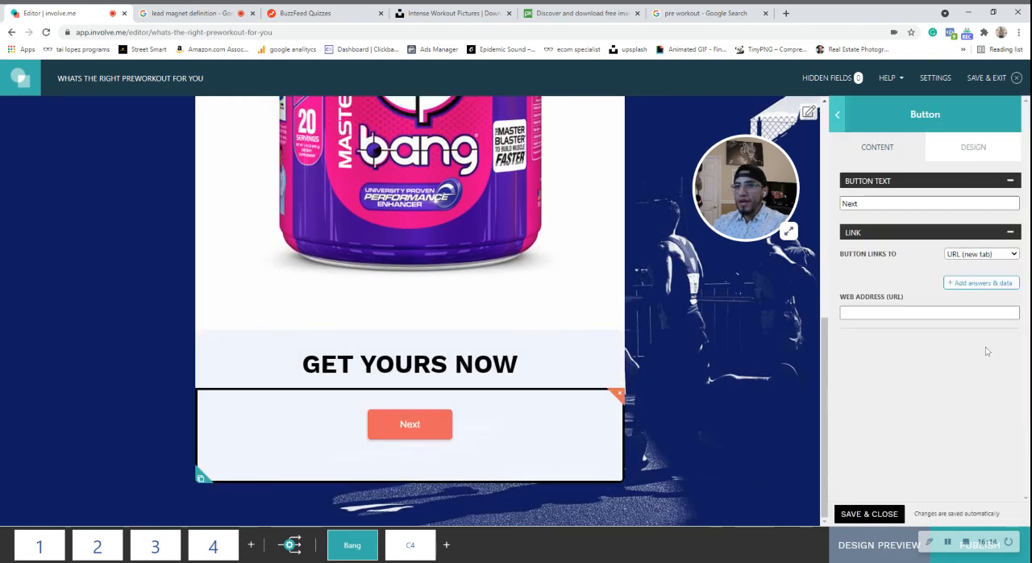
pyautogui.doubleClick(866, 202)
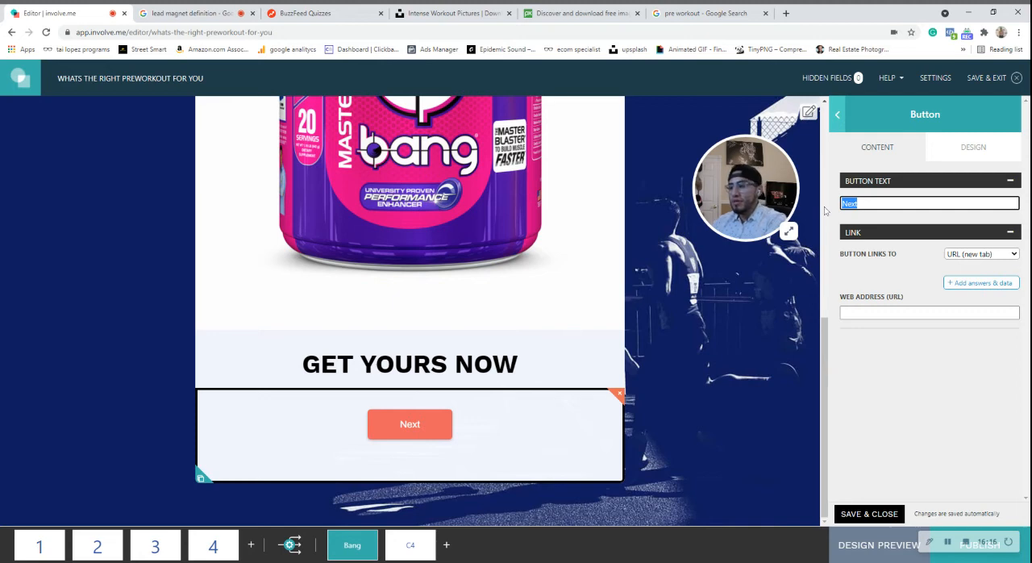
pyautogui.write('10')
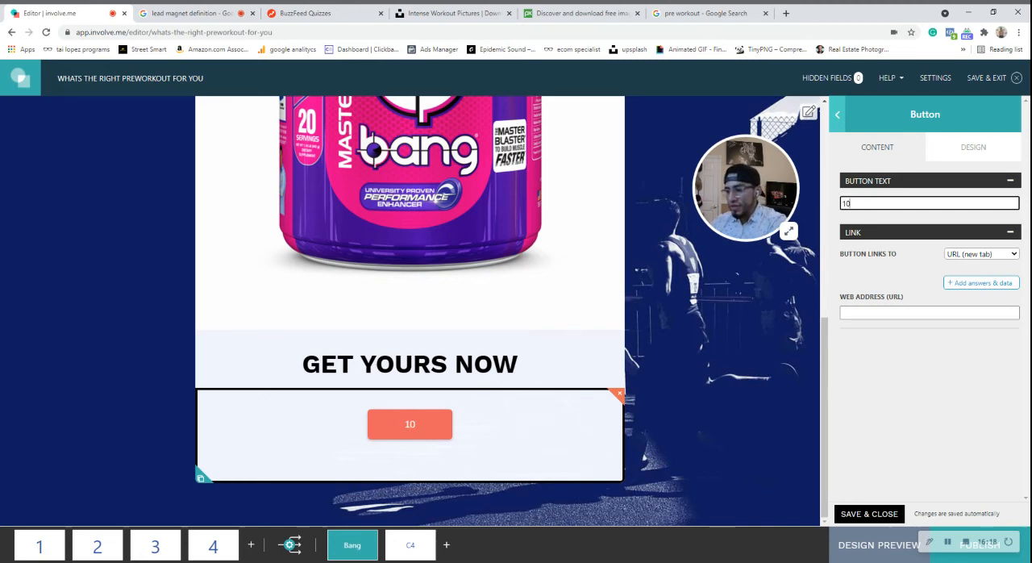
pyautogui.write('%')
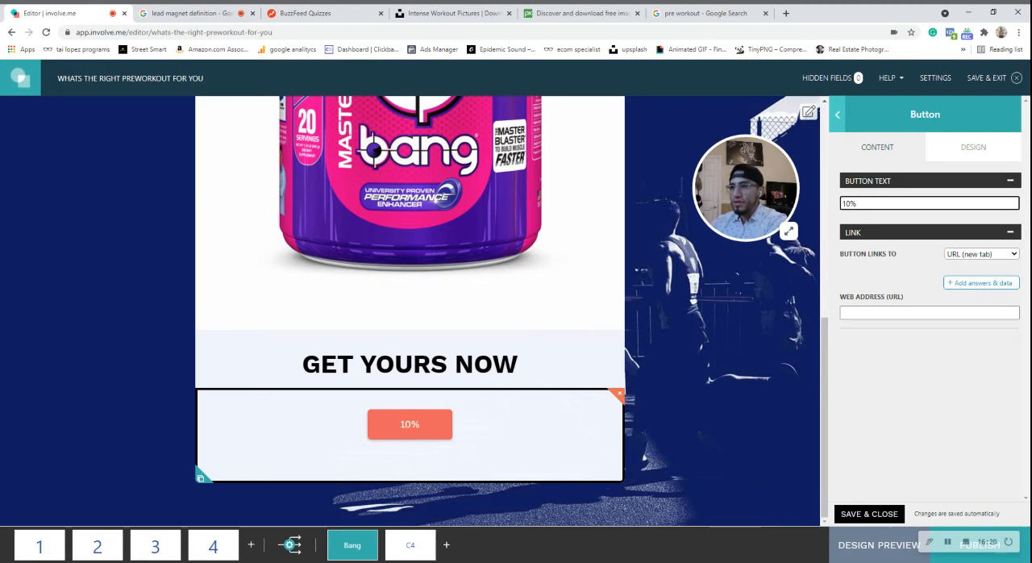
pyautogui.write(' OFF')
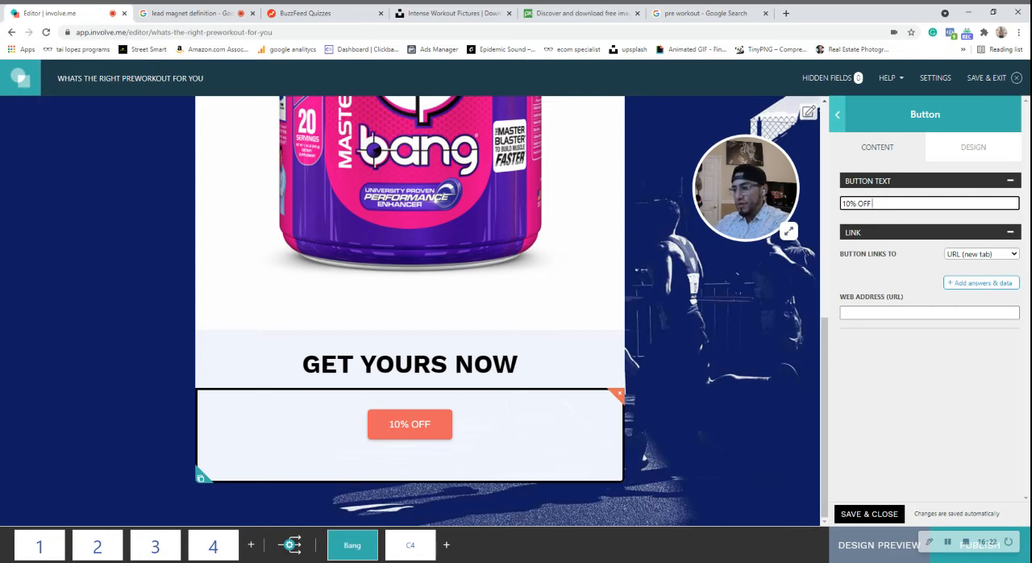
pyautogui.write(' CUPON')
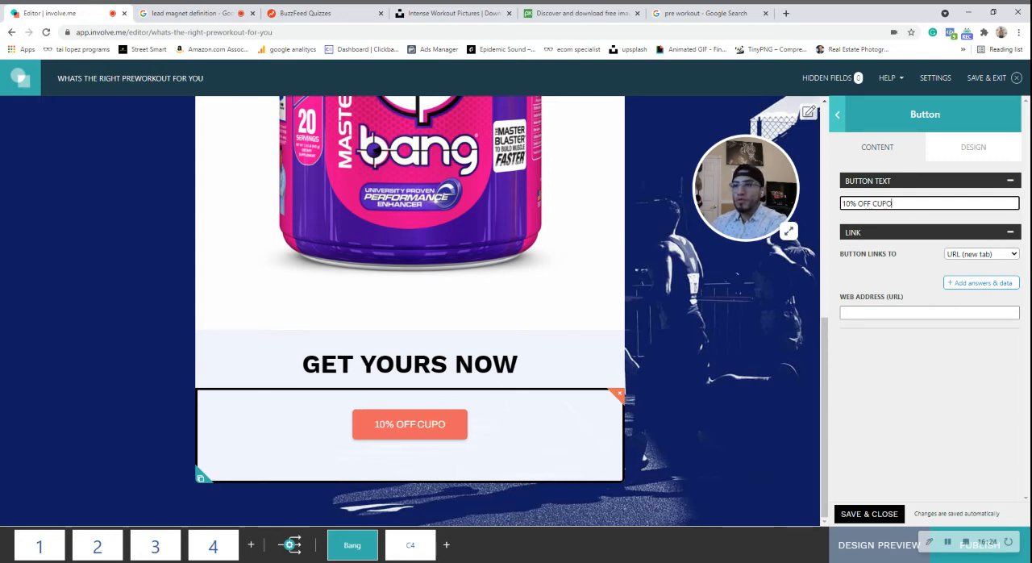
pyautogui.press('BackSpace')
pyautogui.press('BackSpace')
pyautogui.press('BackSpace')
pyautogui.press('BackSpace')
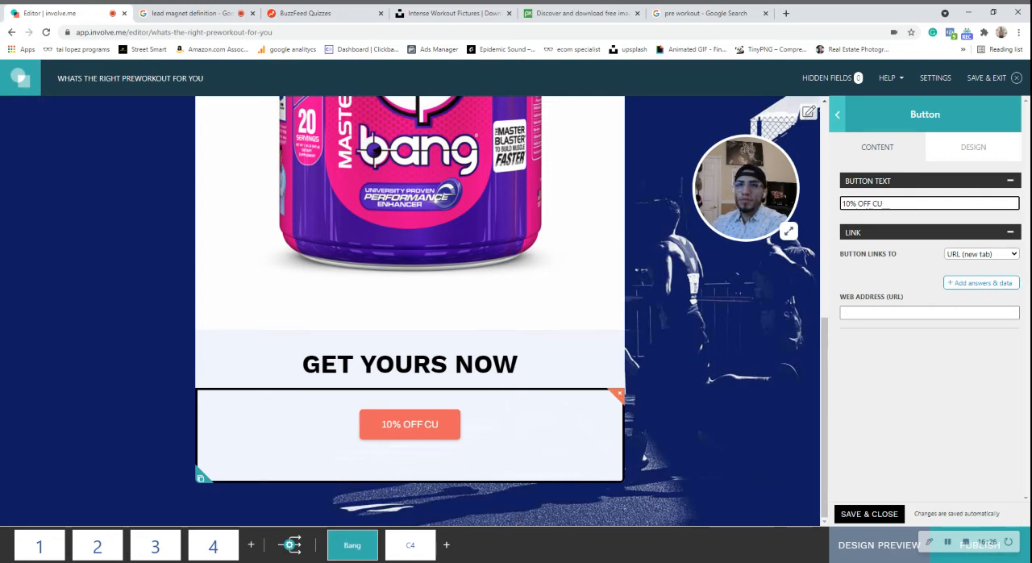
pyautogui.press('BackSpace')
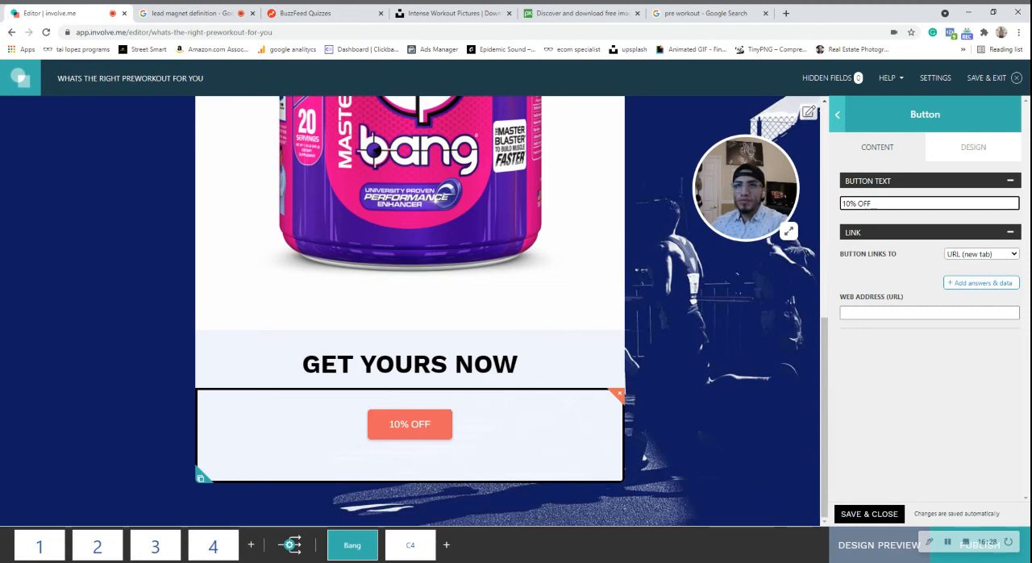
pyautogui.press('Home')
pyautogui.write('GET')
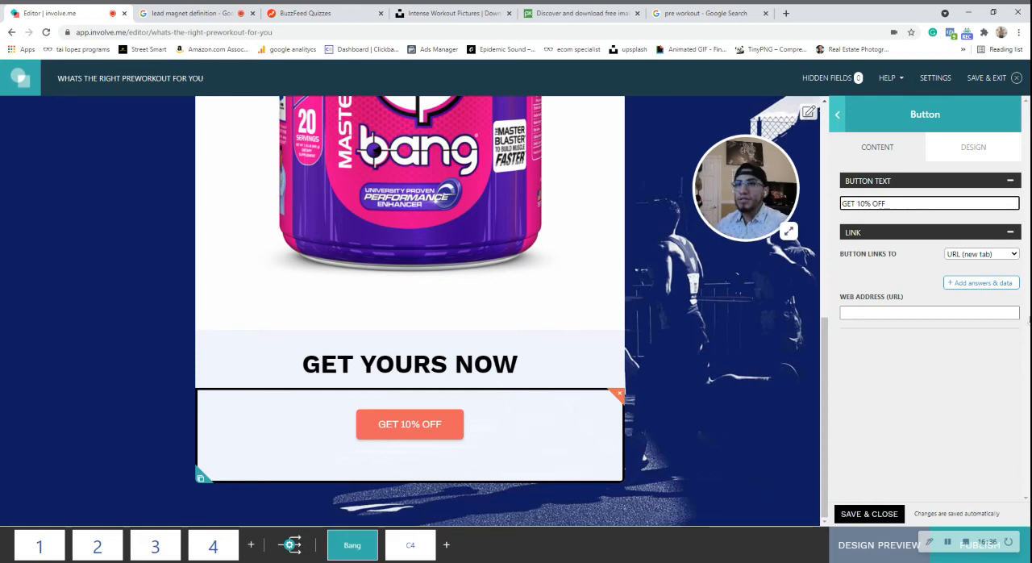
pyautogui.click(909, 312)
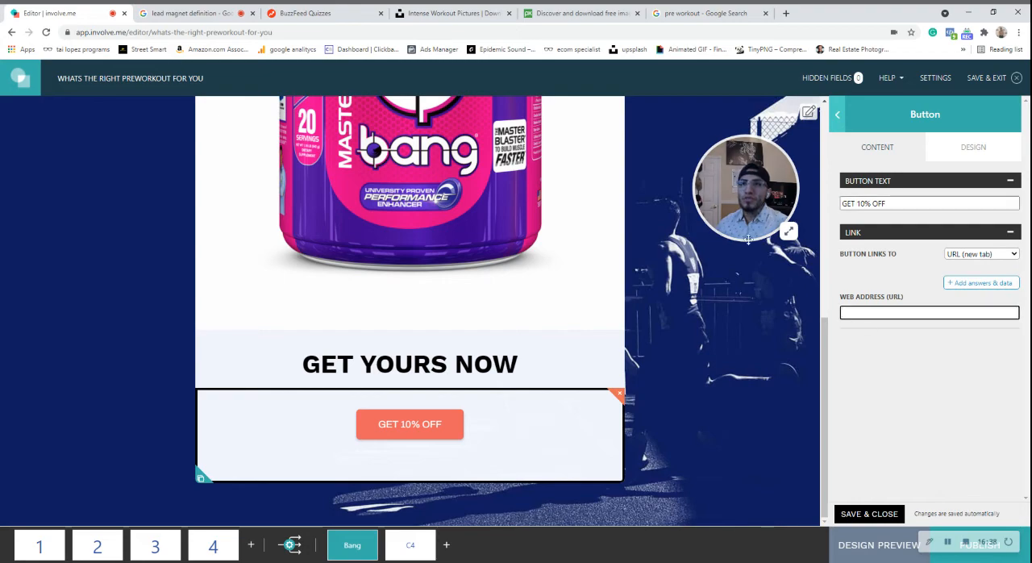
# On the C4 outcome page, delete the "Men's Track Shoes", "The results are in. We suggest:" and "Speed is the key." elements above the product image.
pyautogui.scroll(3, 443, 410)
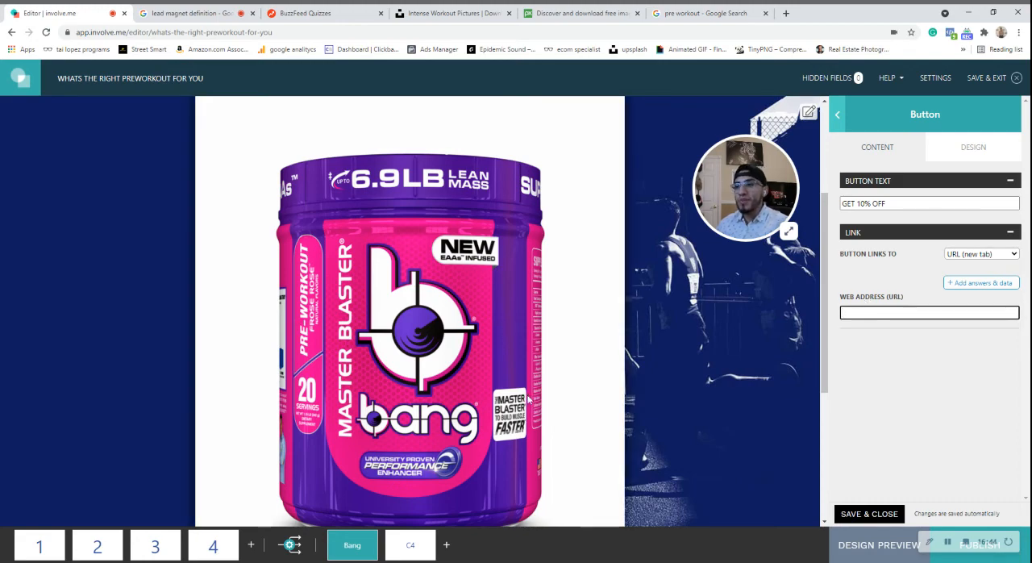
pyautogui.scroll(3, 528, 399)
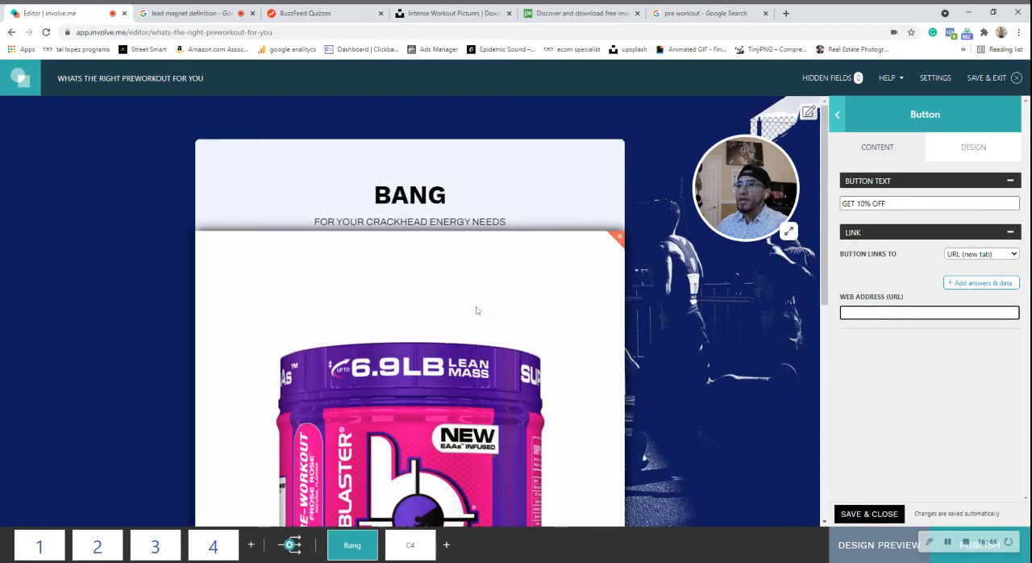
pyautogui.click(408, 541)
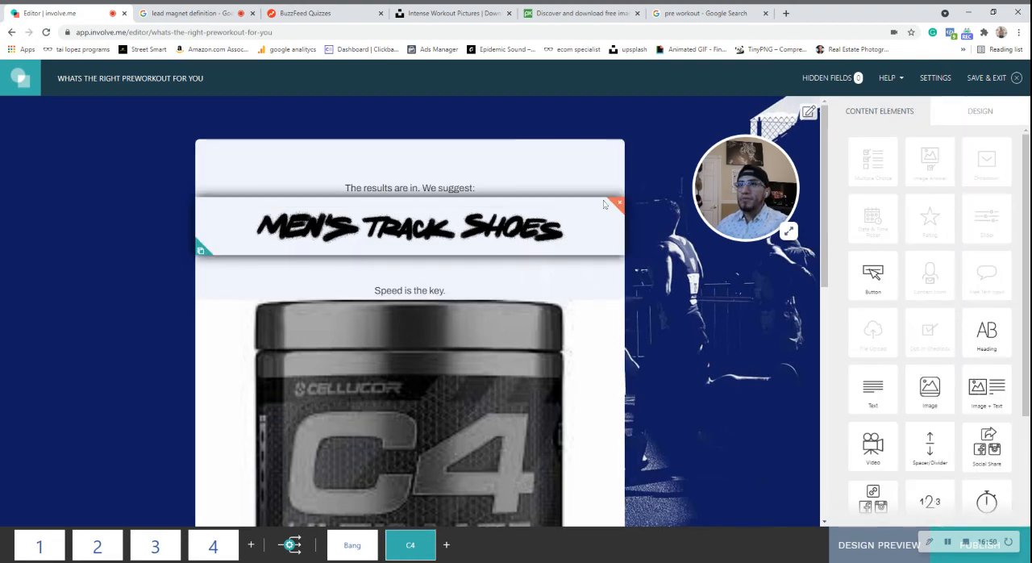
pyautogui.click(618, 202)
pyautogui.click(553, 390)
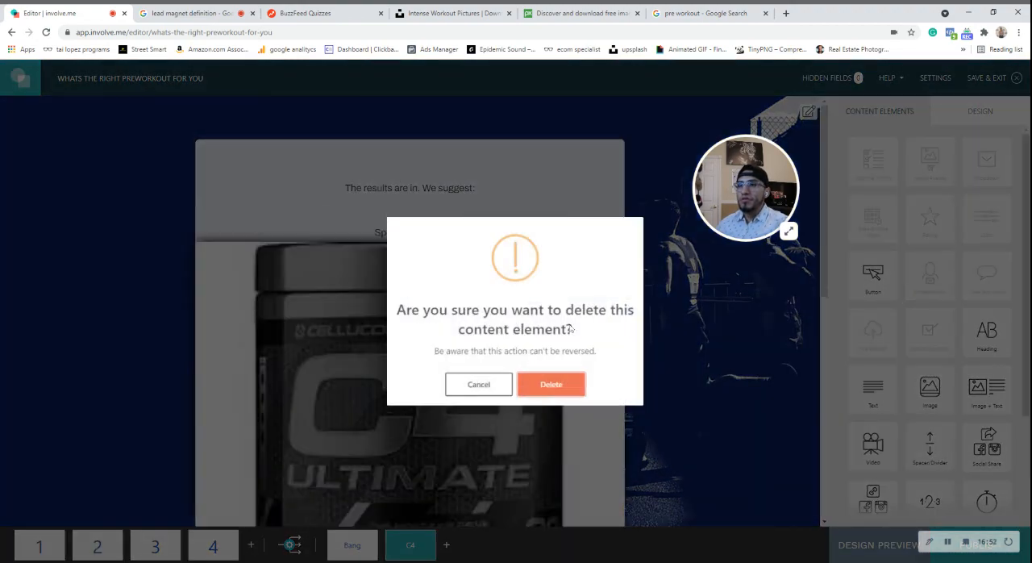
pyautogui.click(618, 147)
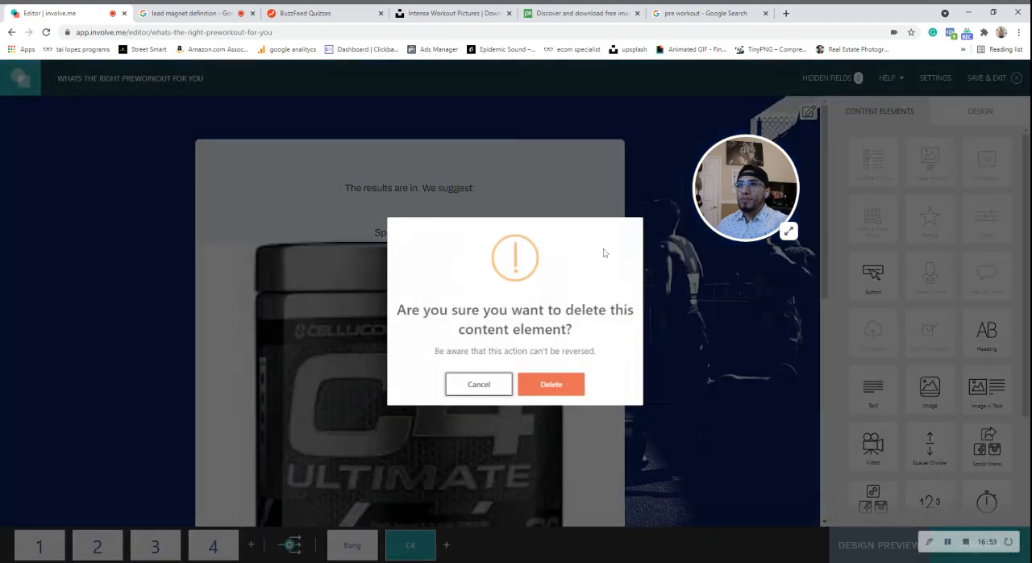
pyautogui.click(560, 393)
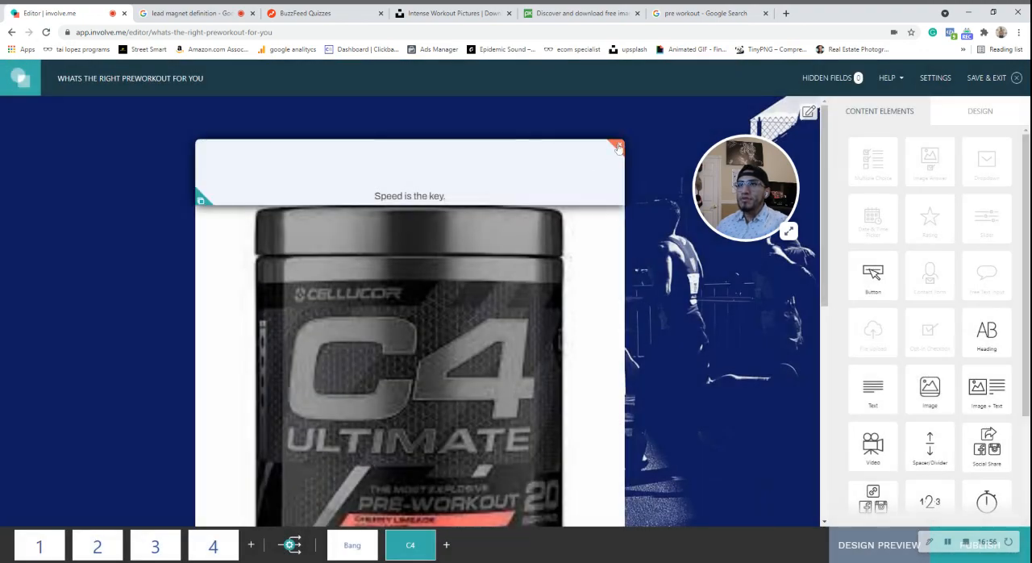
pyautogui.click(618, 146)
pyautogui.click(539, 390)
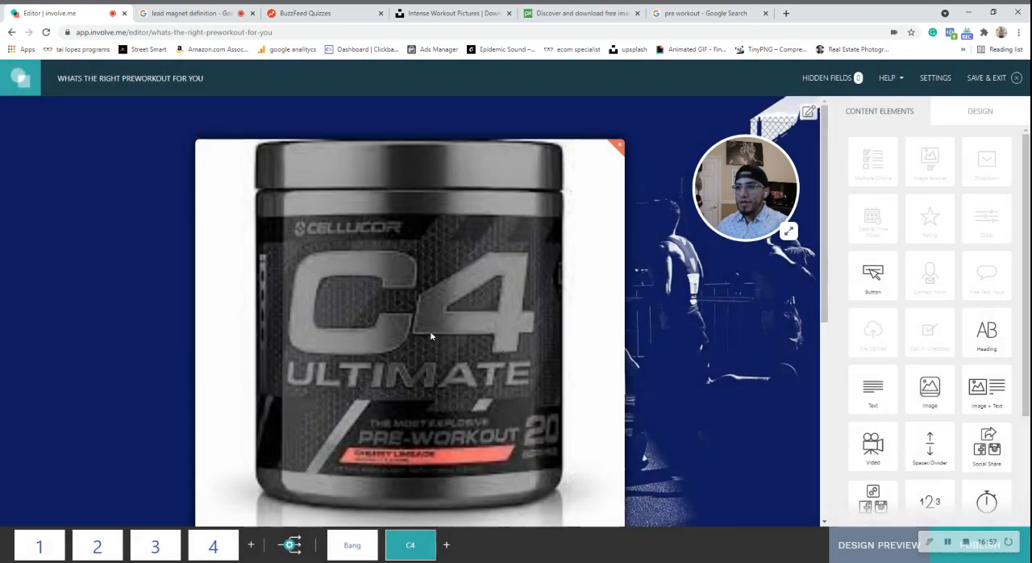
# Add a heading reading "c4" above the C4 product image and clear its subline.
pyautogui.moveTo(944, 328); pyautogui.dragTo(349, 175)
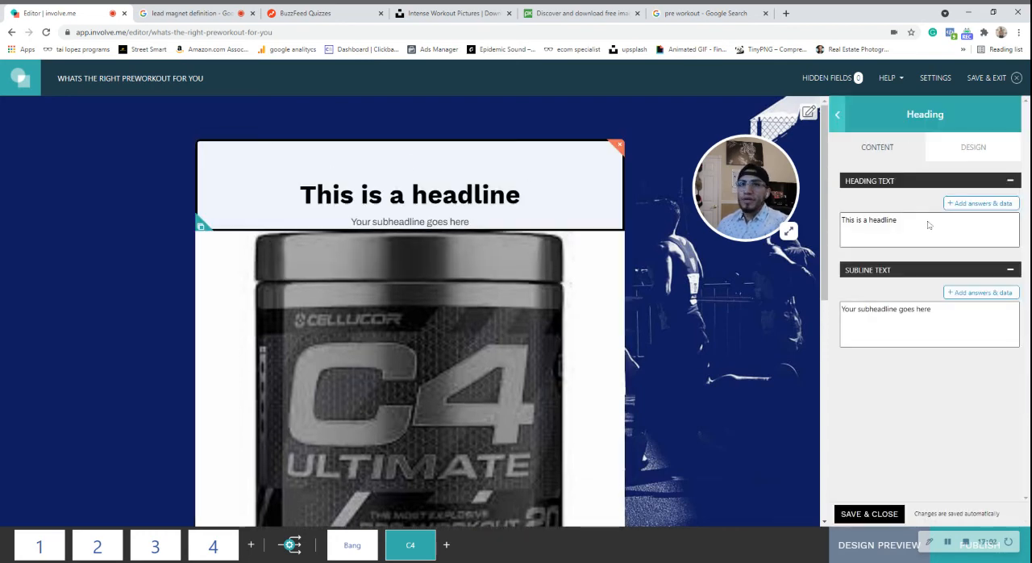
pyautogui.moveTo(930, 225); pyautogui.dragTo(798, 205)
pyautogui.write('c4')
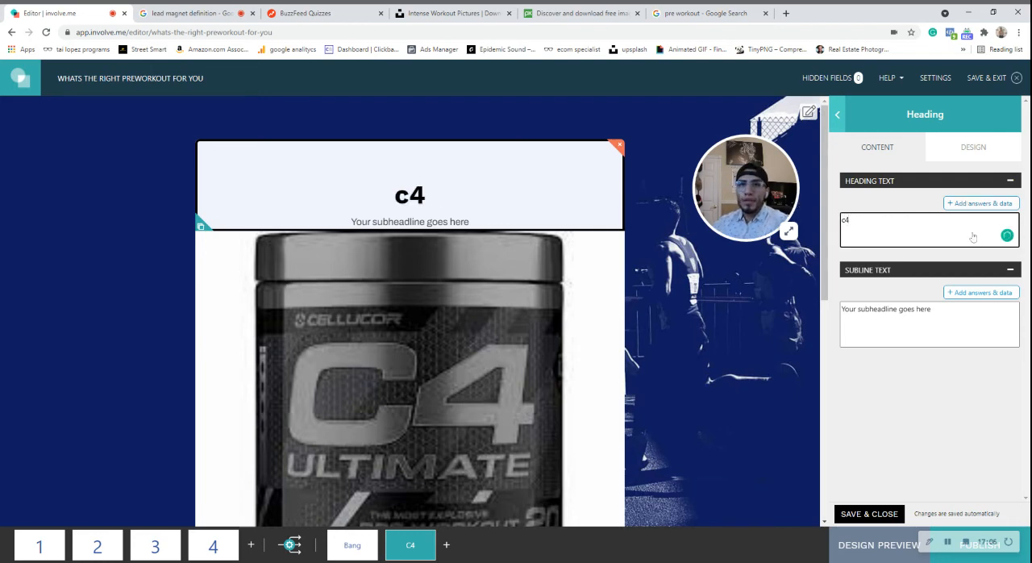
pyautogui.moveTo(947, 311); pyautogui.dragTo(820, 325)
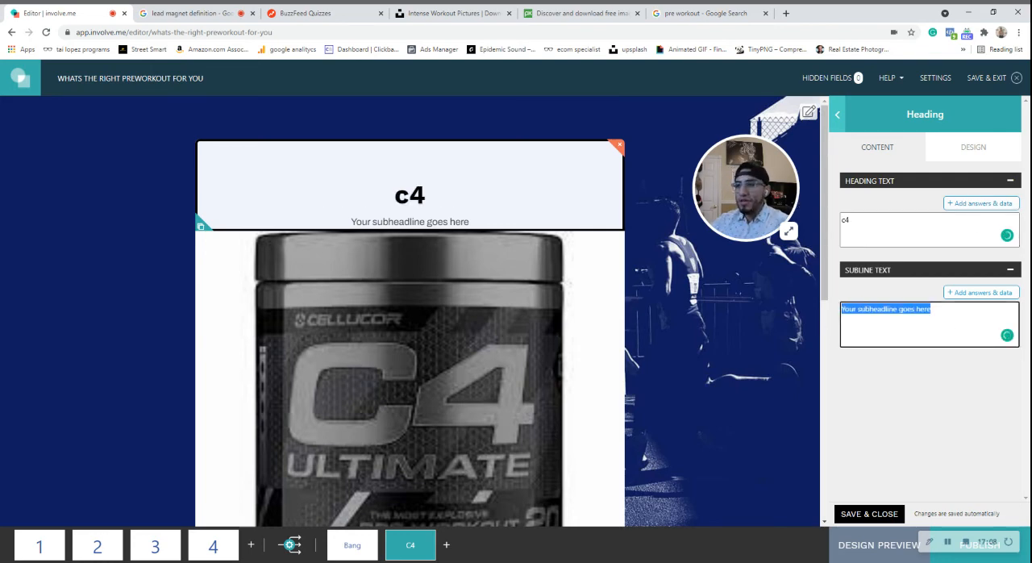
pyautogui.press('BackSpace')
# Delete the "25% Discount" element and the Collect Payments element below the C4 product image.
pyautogui.scroll(-3, 456, 287)
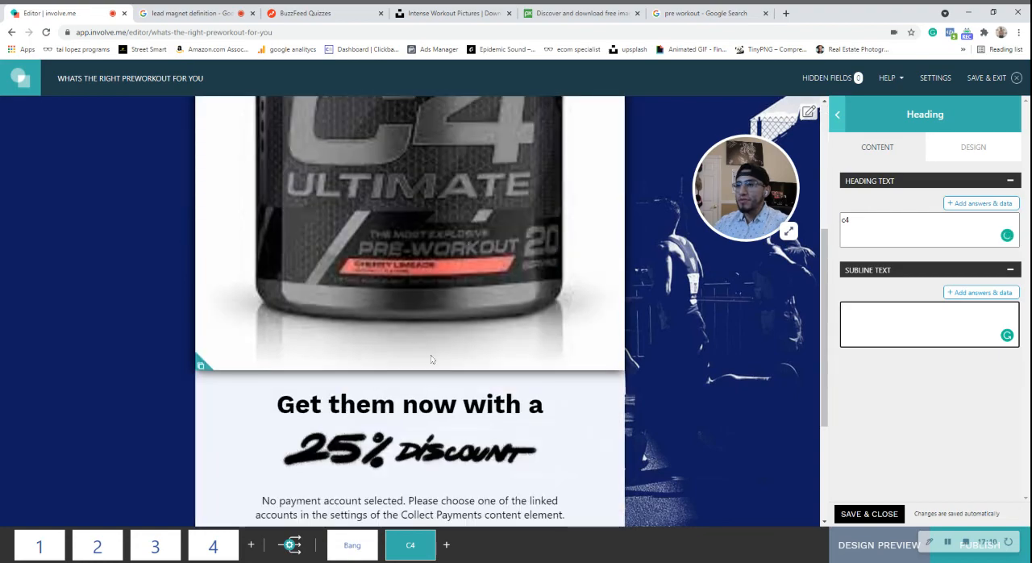
pyautogui.scroll(-2, 431, 360)
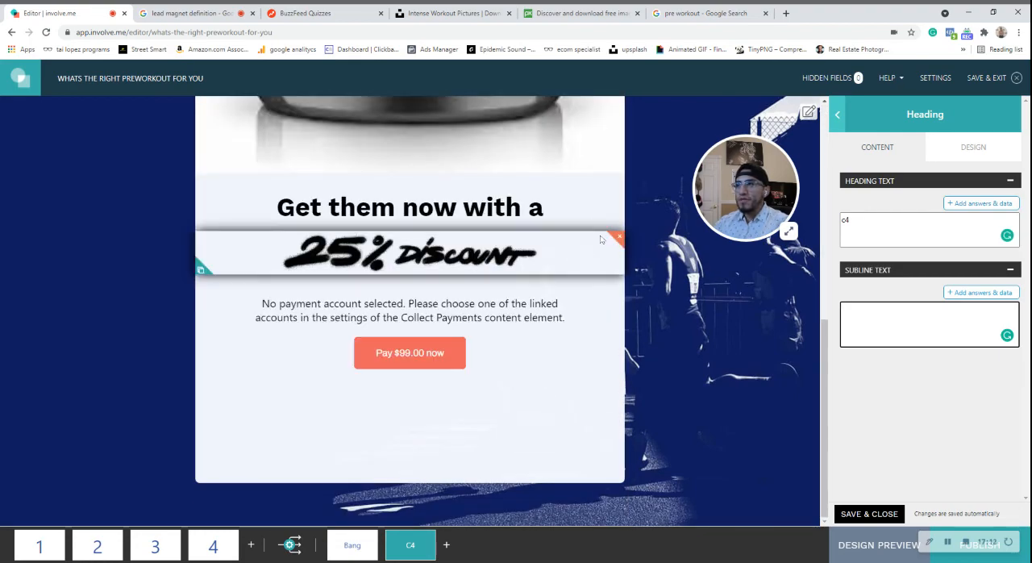
pyautogui.click(615, 237)
pyautogui.press('Return')
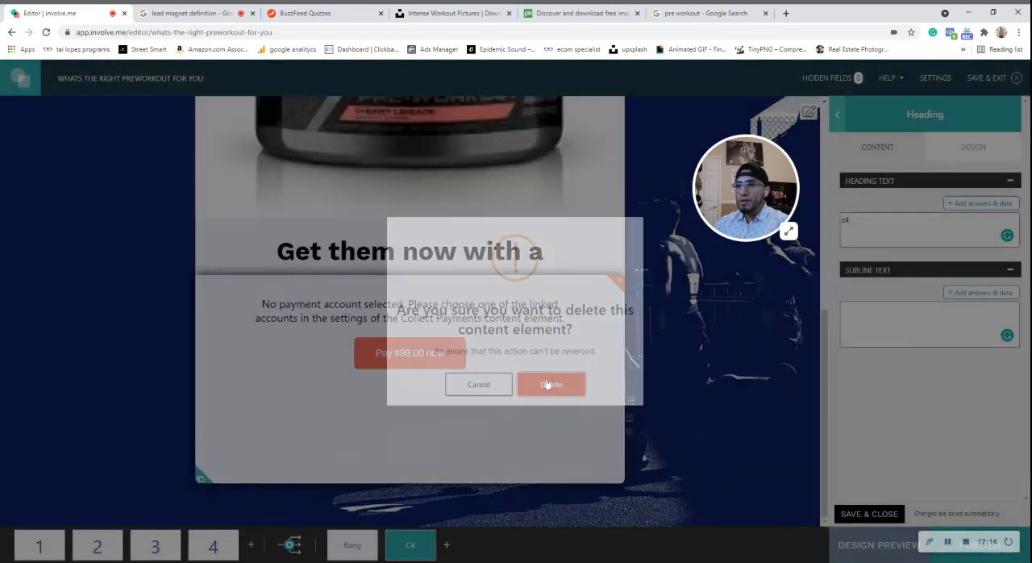
pyautogui.click(616, 280)
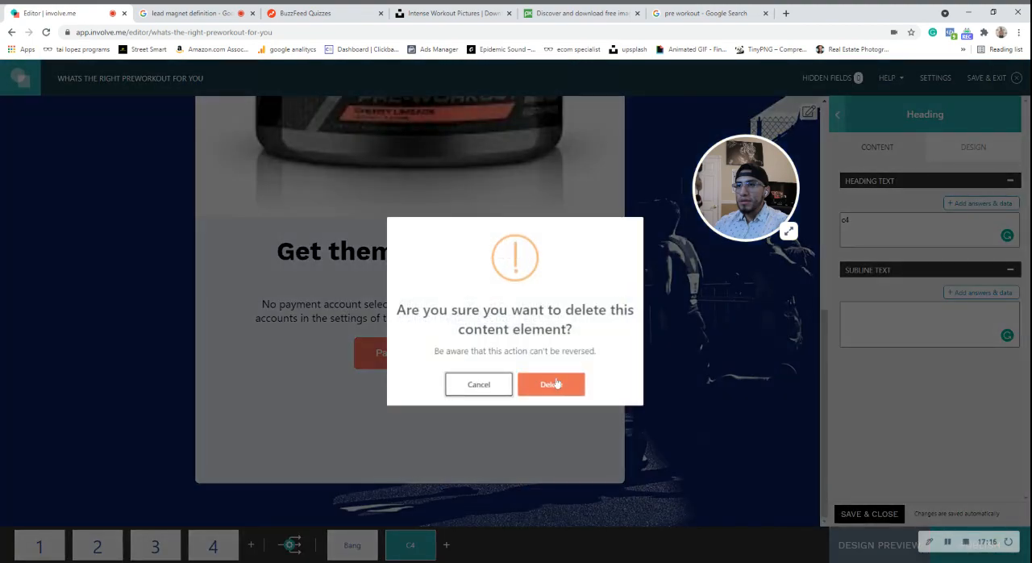
pyautogui.click(551, 384)
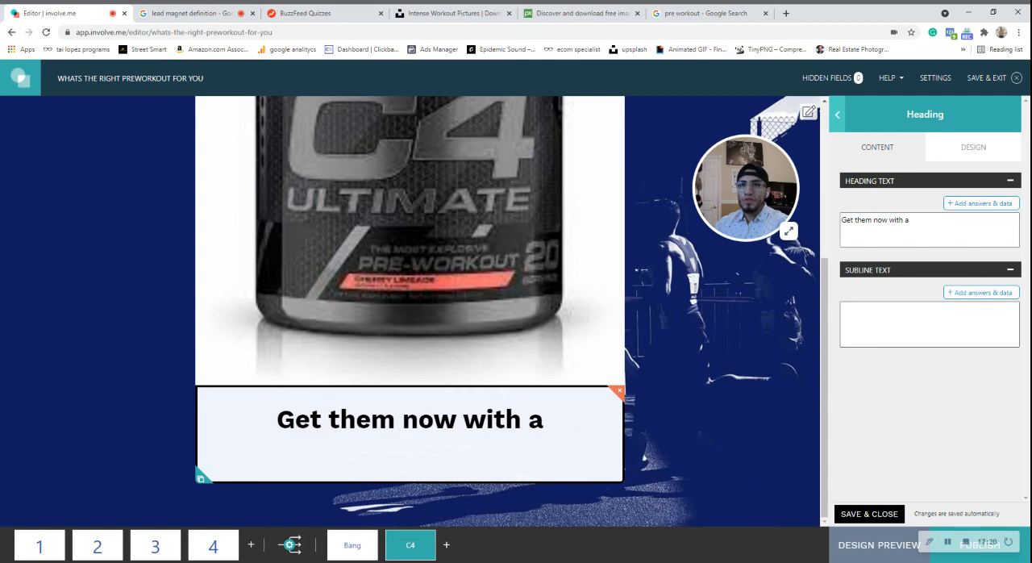
# Change the heading below the C4 product image to "Get IT now with a".
pyautogui.click(928, 324)
pyautogui.moveTo(912, 221); pyautogui.dragTo(854, 221)
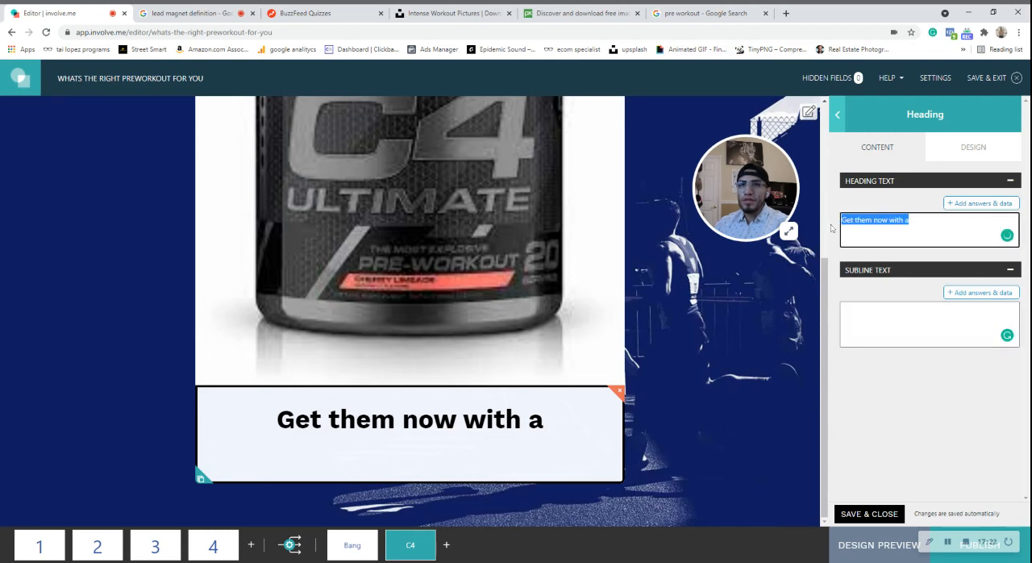
pyautogui.click(874, 220)
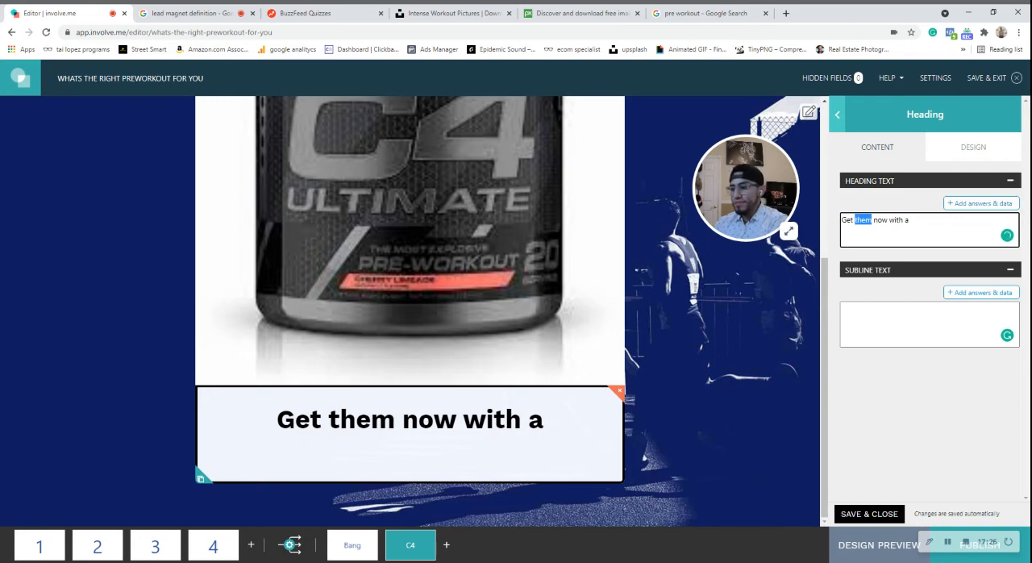
pyautogui.write('IT')
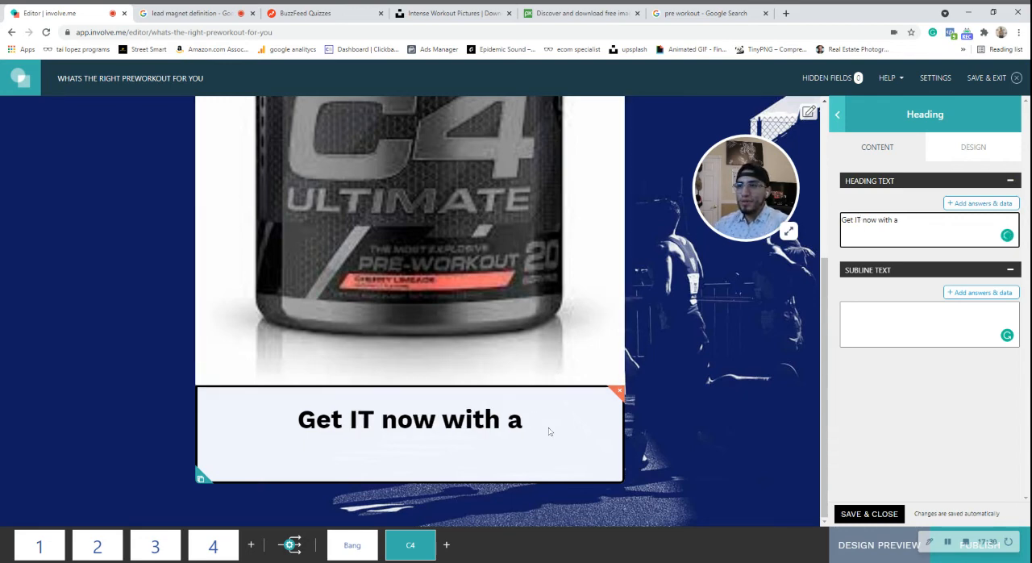
pyautogui.click(837, 114)
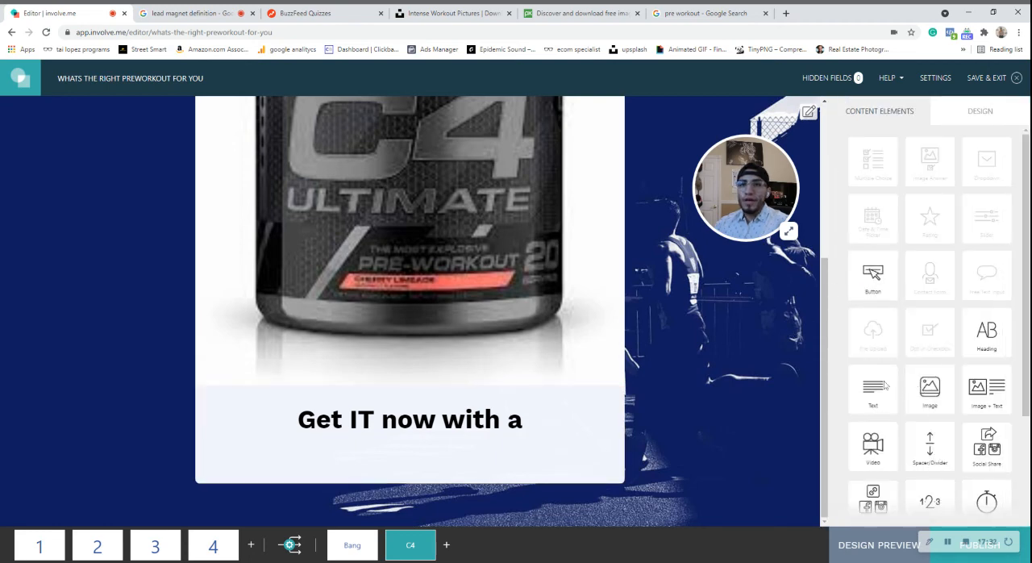
# Add a button below the "Get IT now with a" heading and set its text to "10% Off".
pyautogui.click(847, 290)
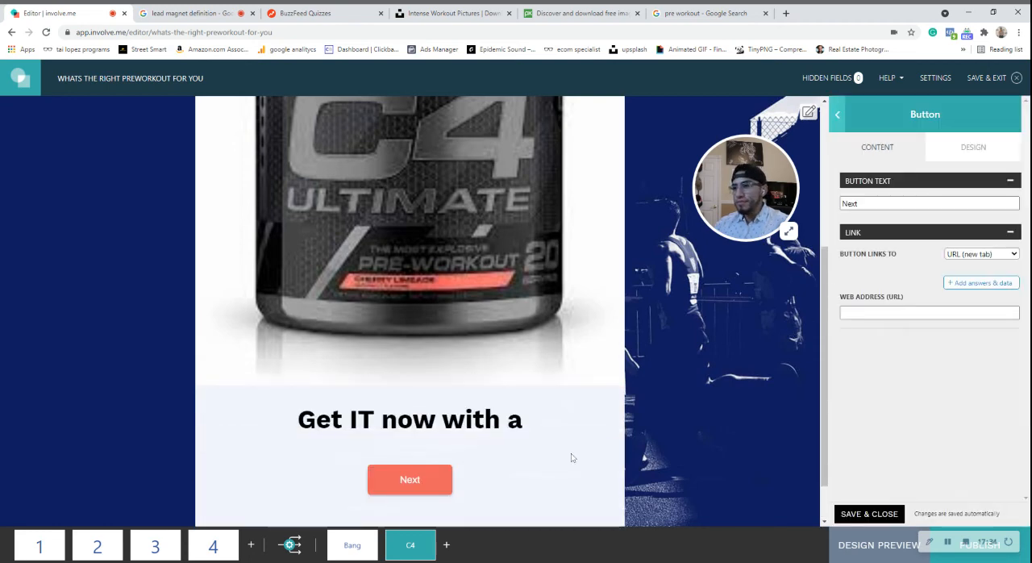
pyautogui.moveTo(860, 203); pyautogui.dragTo(828, 208)
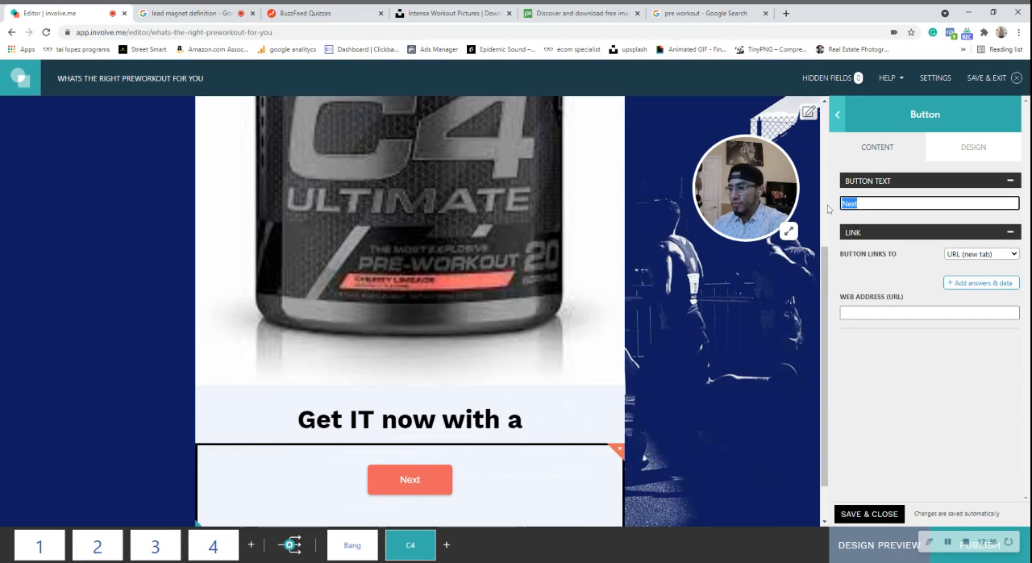
pyautogui.write('10%')
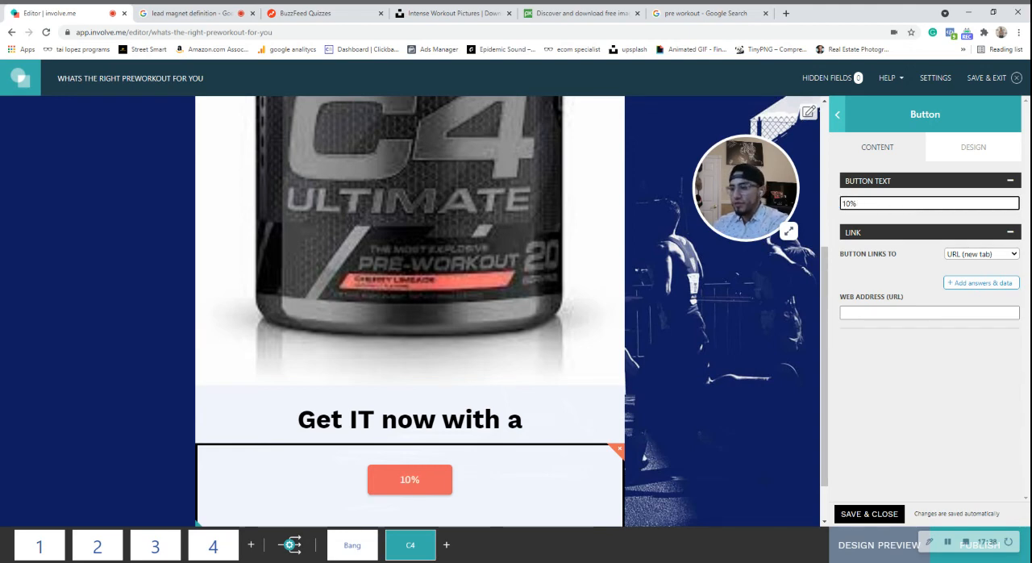
pyautogui.write(' cupon')
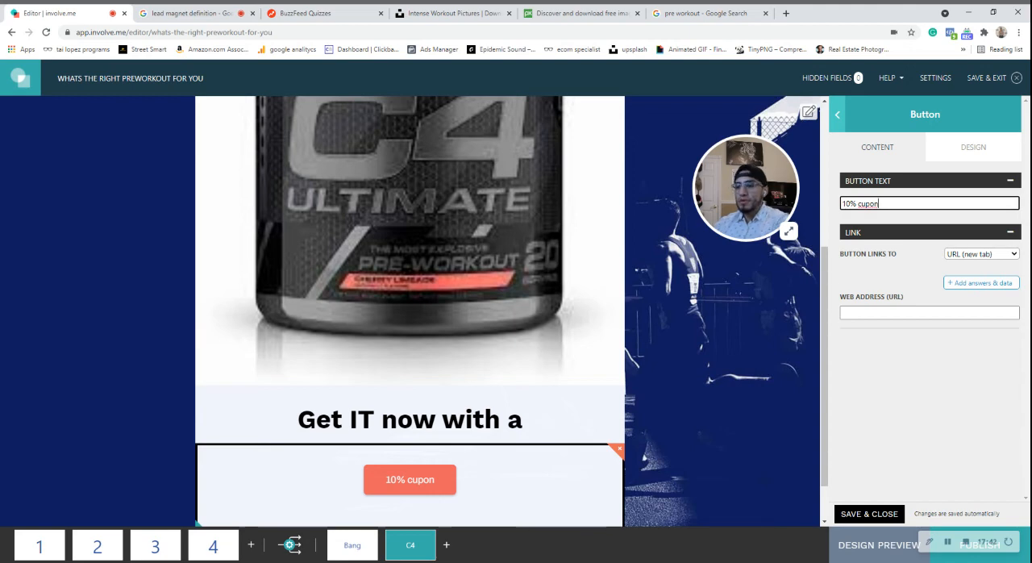
pyautogui.press('BackSpace')
pyautogui.press('BackSpace')
pyautogui.press('BackSpace')
pyautogui.press('BackSpace')
pyautogui.press('BackSpace')
pyautogui.press('BackSpace')
pyautogui.write('Off')
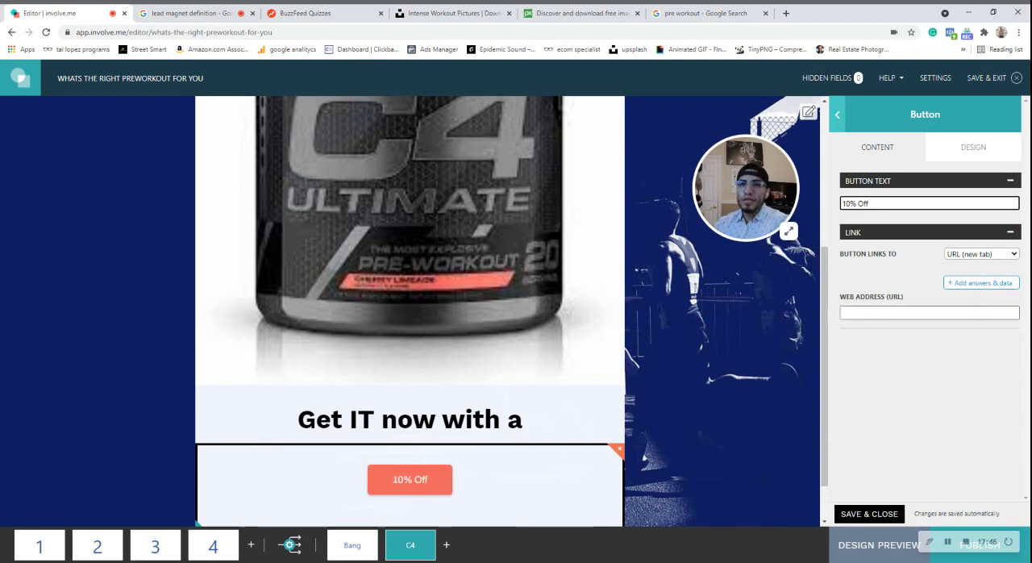
pyautogui.click(925, 312)
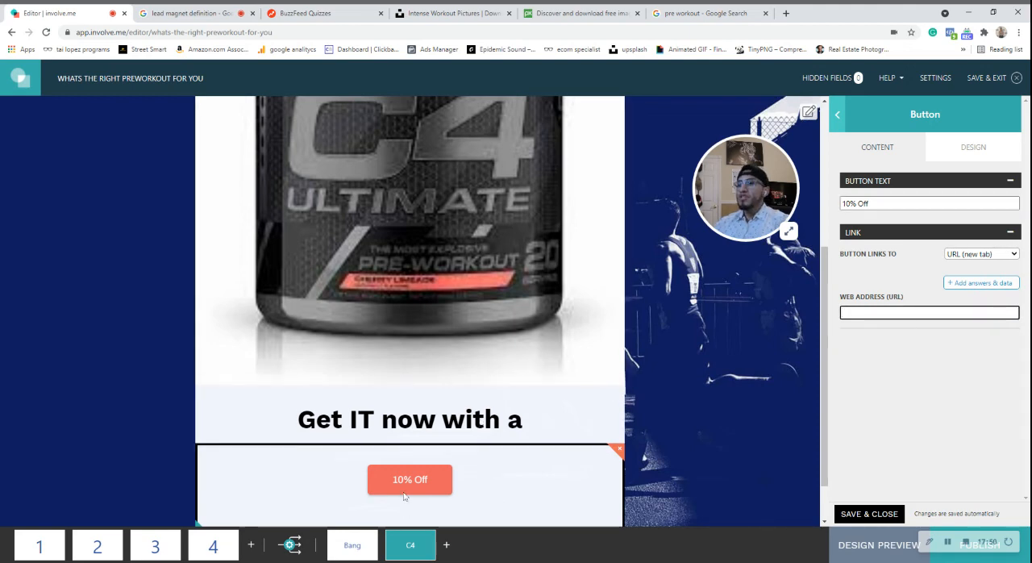
# Open the design preview from page 1, look over the start page and switch to the mobile view.
pyautogui.scroll(3, 739, 321)
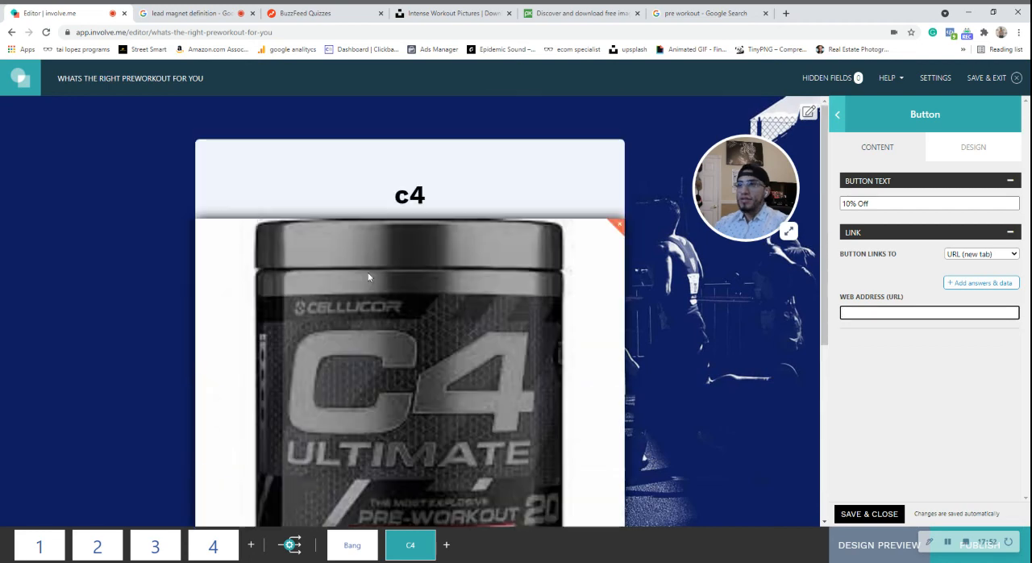
pyautogui.click(249, 150)
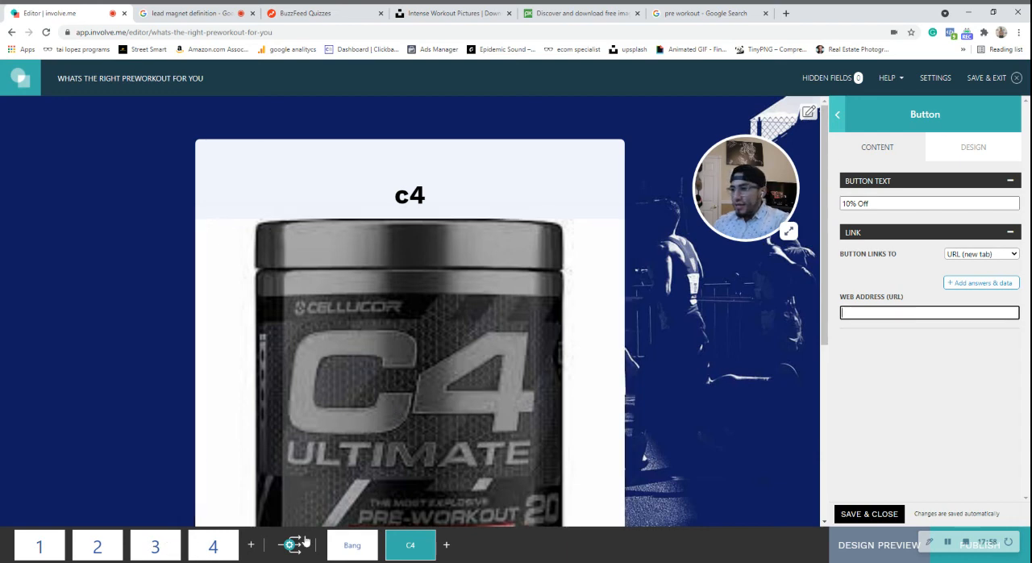
pyautogui.click(44, 550)
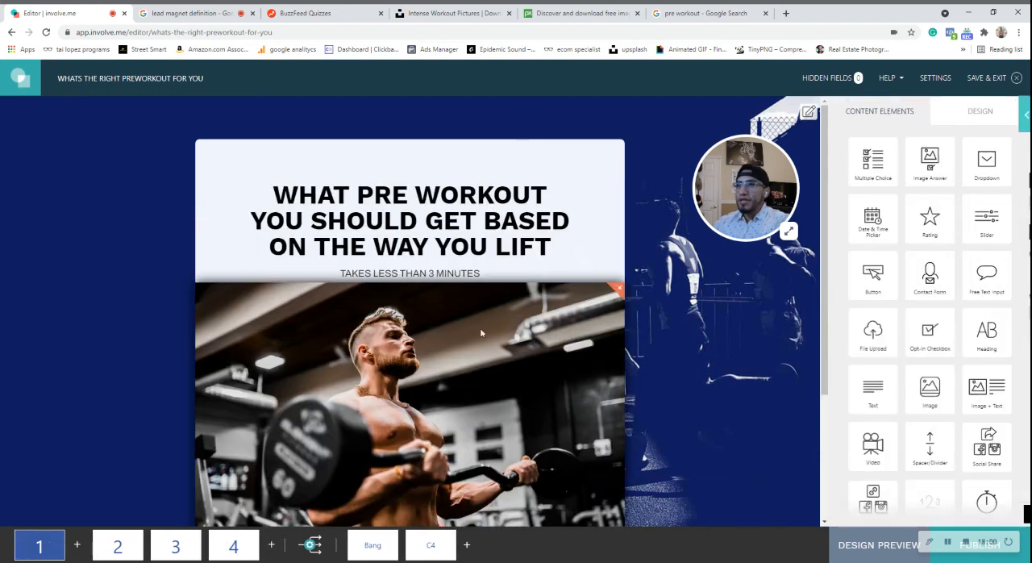
pyautogui.click(877, 550)
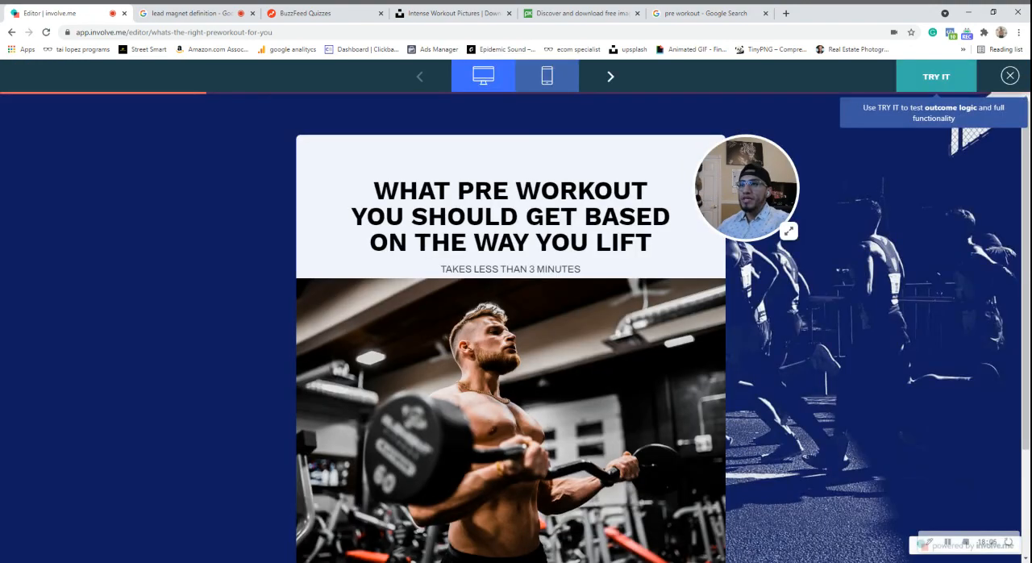
pyautogui.scroll(-2, 559, 267)
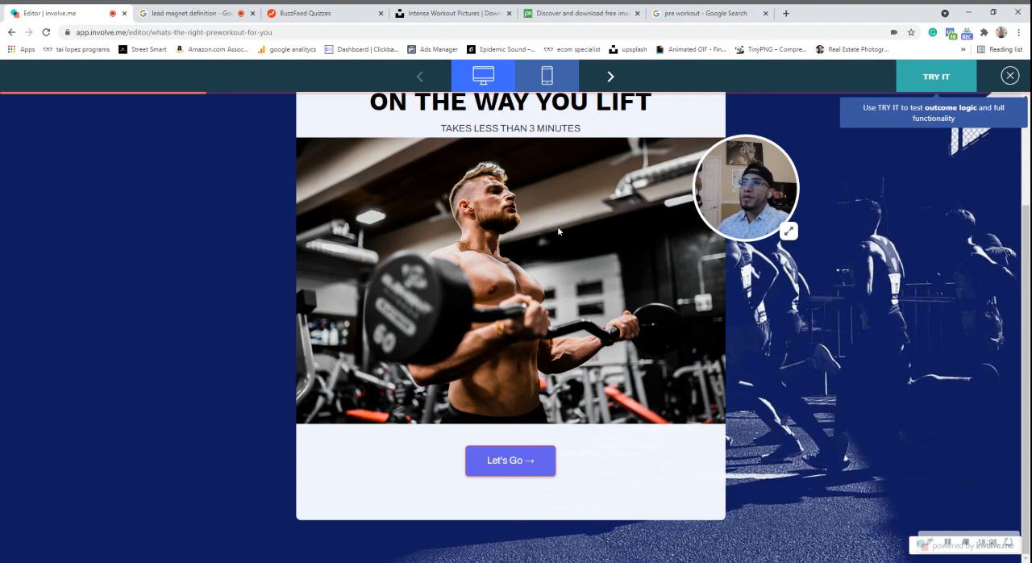
pyautogui.scroll(2, 557, 231)
pyautogui.click(556, 86)
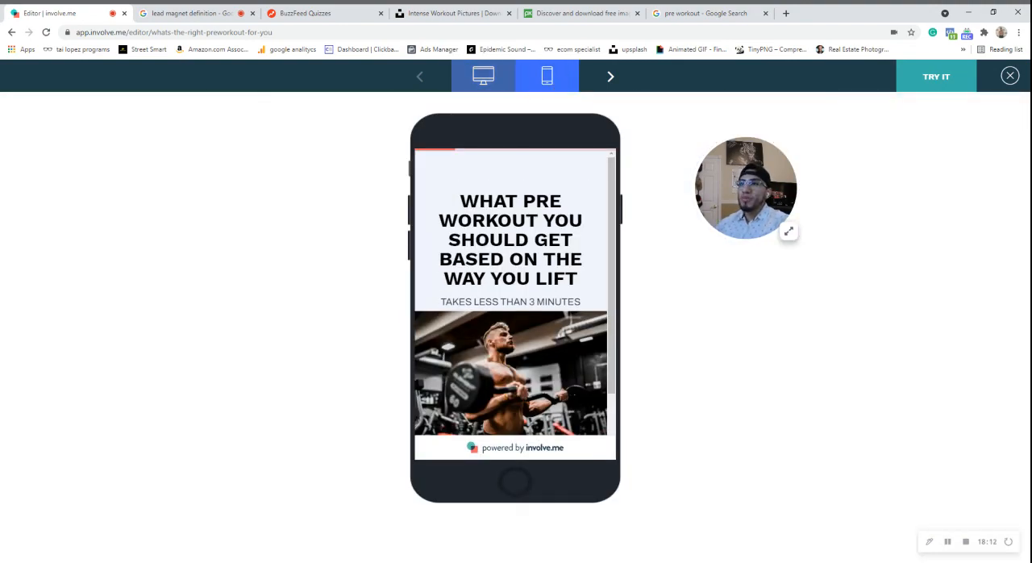
# Run through the quiz in the mobile preview, agreeing with the bench press statement and disagreeing with the morning lifting one, and view the outcome page.
pyautogui.scroll(-1, 526, 398)
pyautogui.click(524, 403)
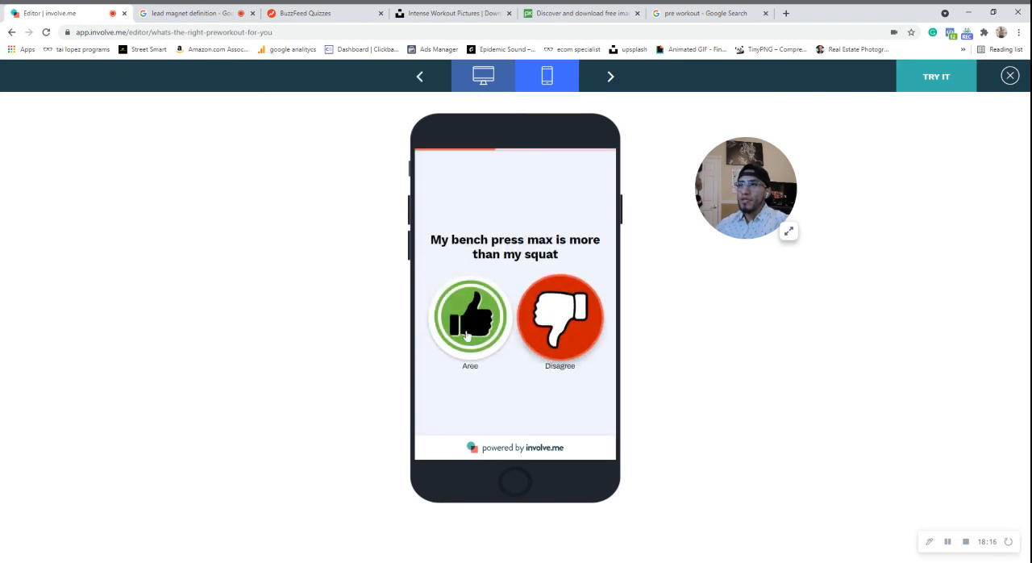
pyautogui.click(465, 301)
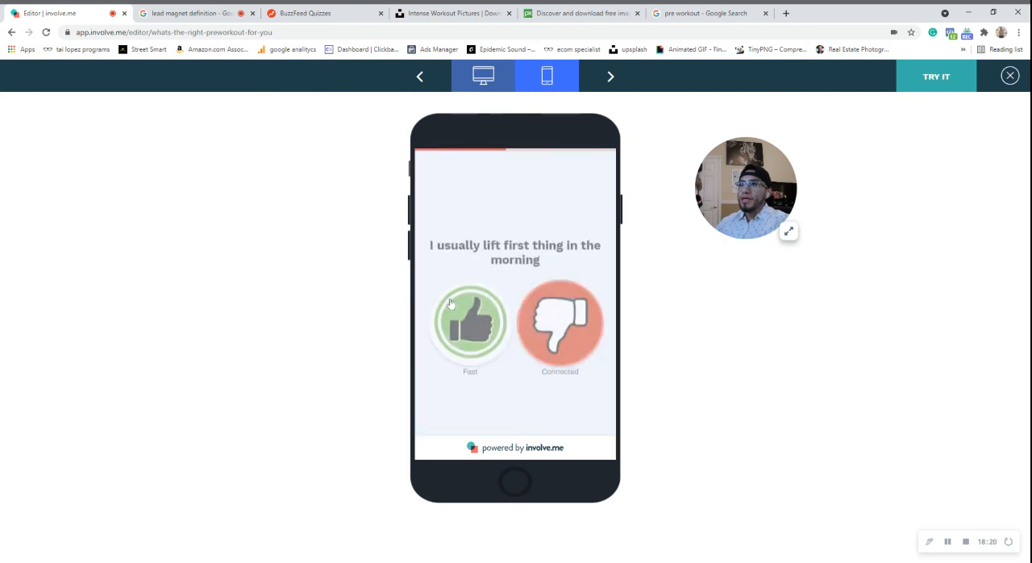
pyautogui.click(536, 312)
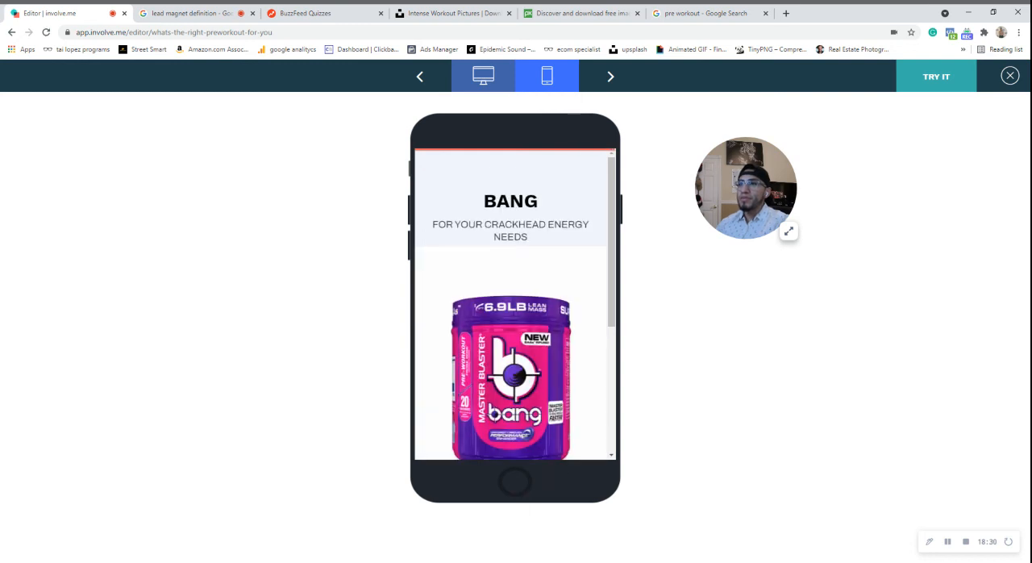
pyautogui.scroll(-3, 541, 351)
pyautogui.scroll(5, 567, 373)
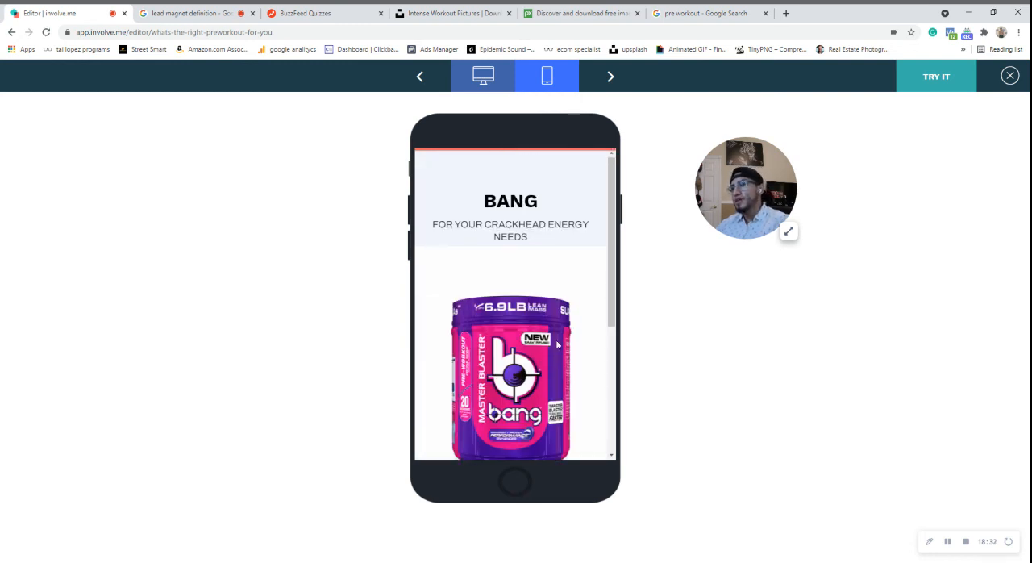
# Close the mobile preview at the end of the Bang outcome and add page 5 with a contact form for first name, last name and email.
pyautogui.scroll(-5, 550, 274)
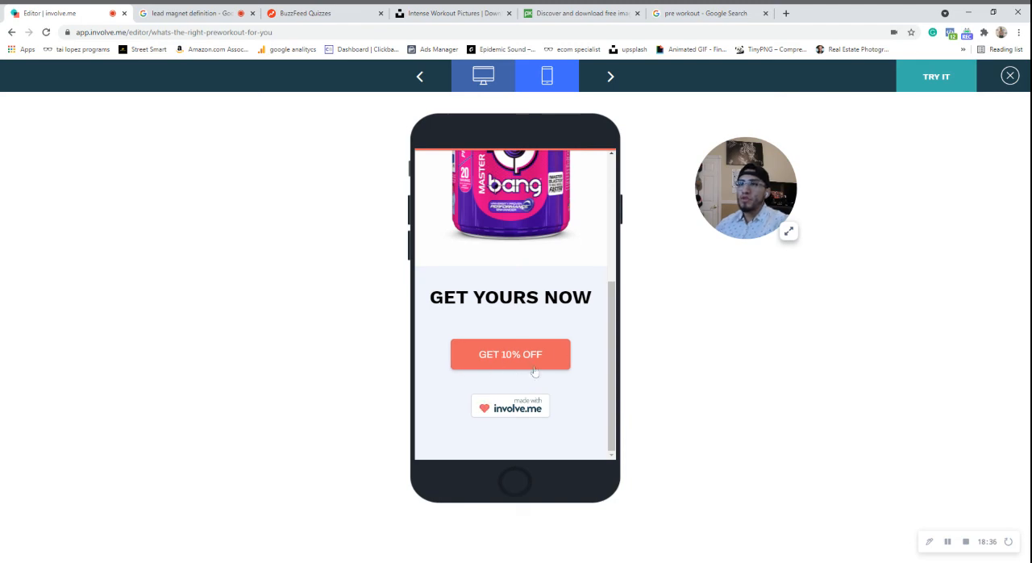
pyautogui.click(1010, 75)
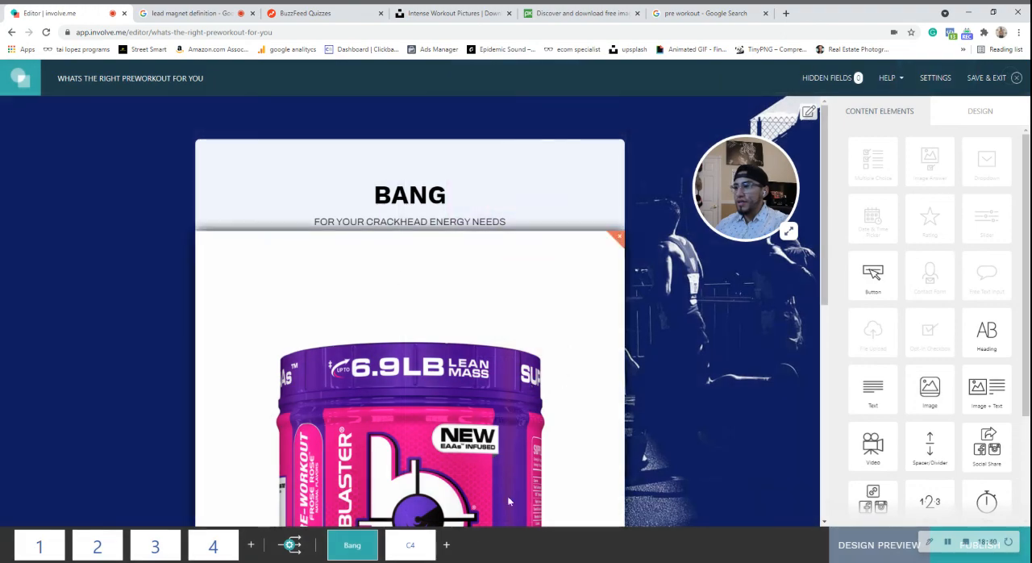
pyautogui.click(251, 546)
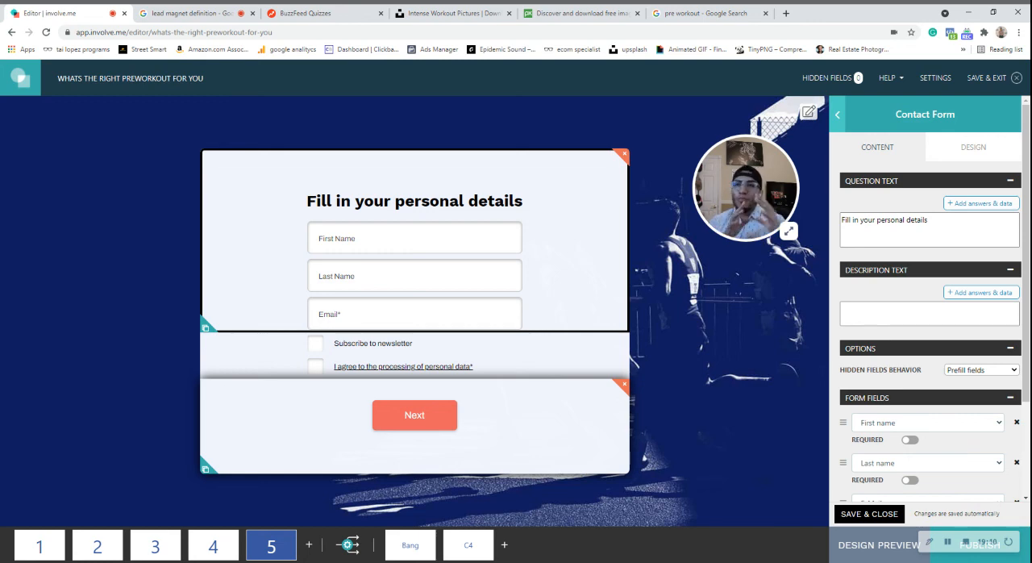
# Open the Bang outcome page and look over its heading, product image and 10% off button.
pyautogui.click(410, 542)
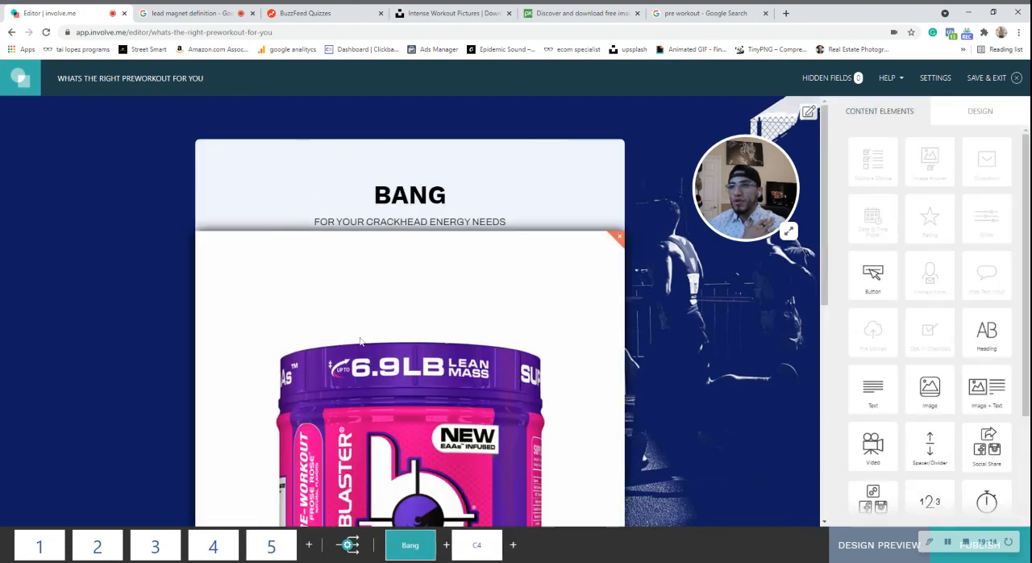
pyautogui.scroll(-5, 390, 422)
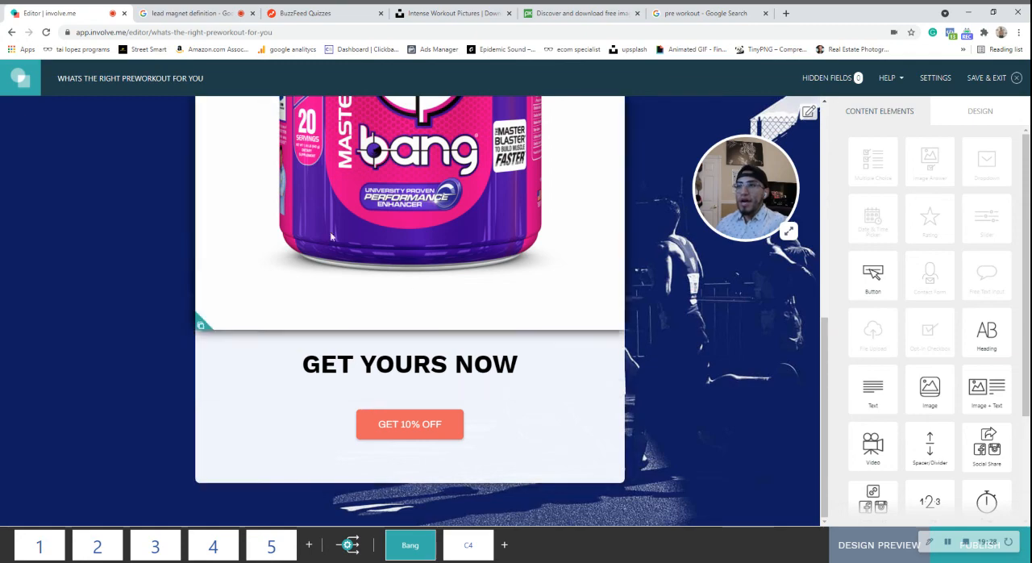
pyautogui.scroll(8, 644, 424)
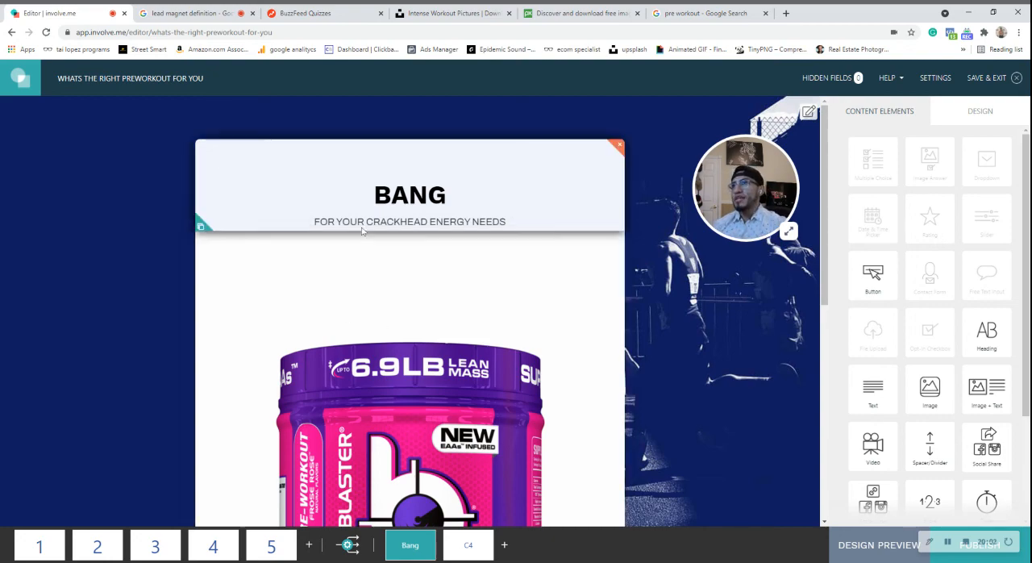
pyautogui.scroll(-4, 498, 430)
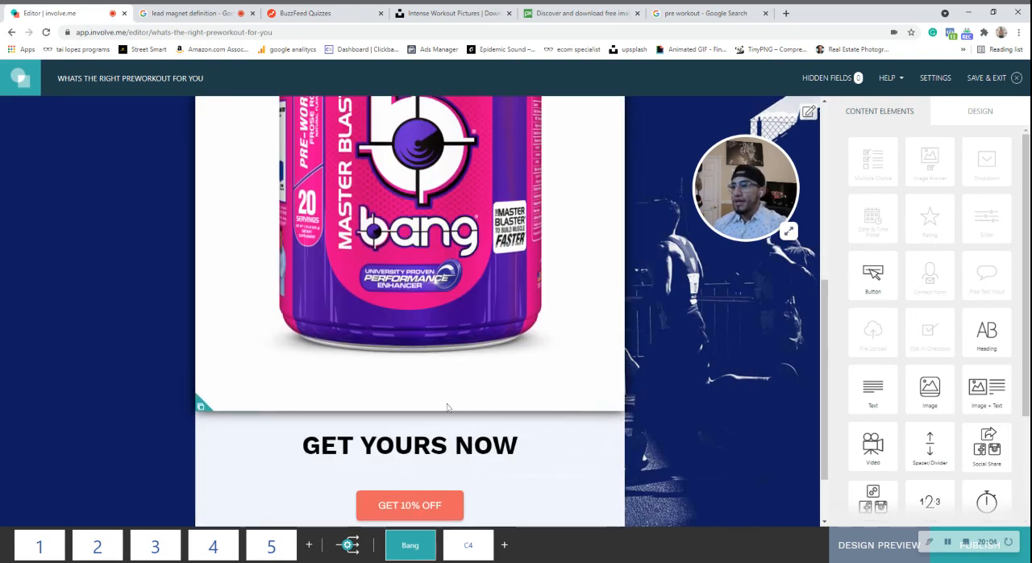
pyautogui.scroll(4, 239, 236)
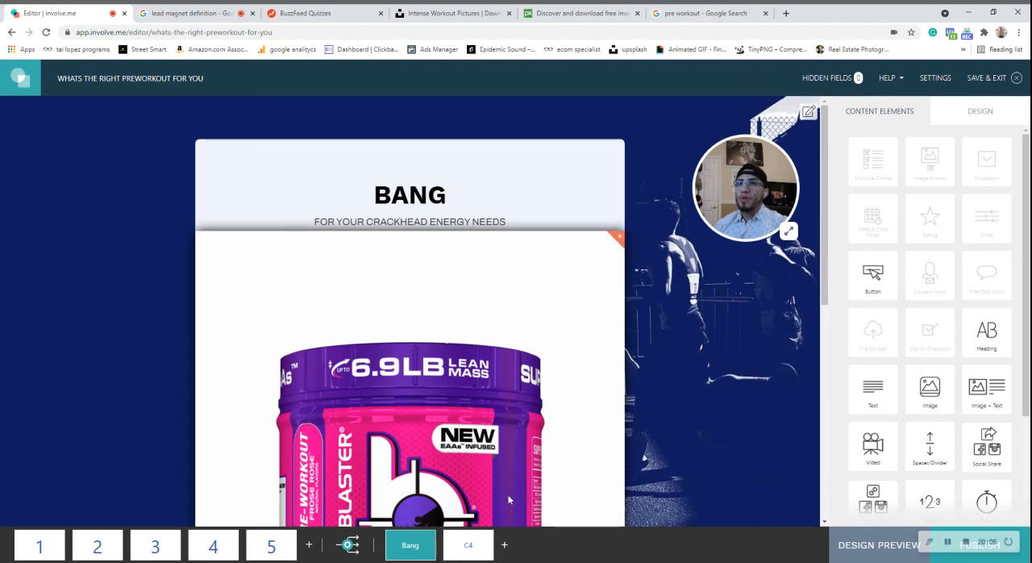